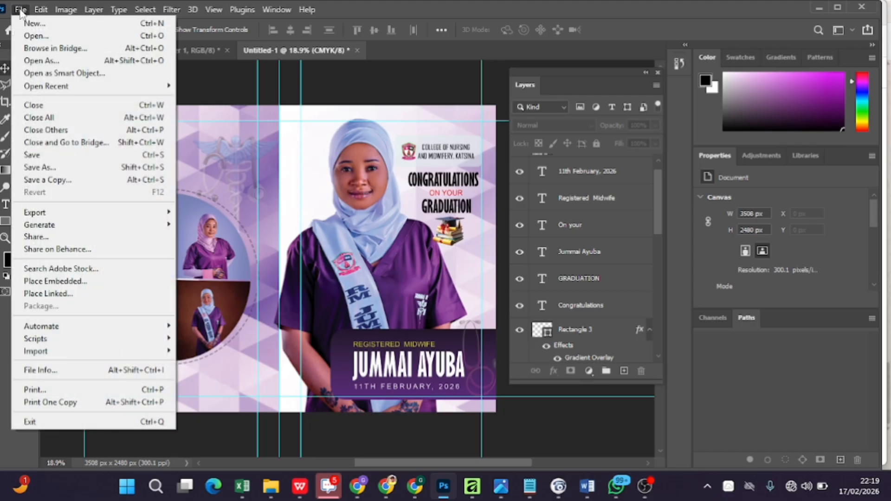
- Start a new document and name it Jotter Cover
left_click(54, 24)
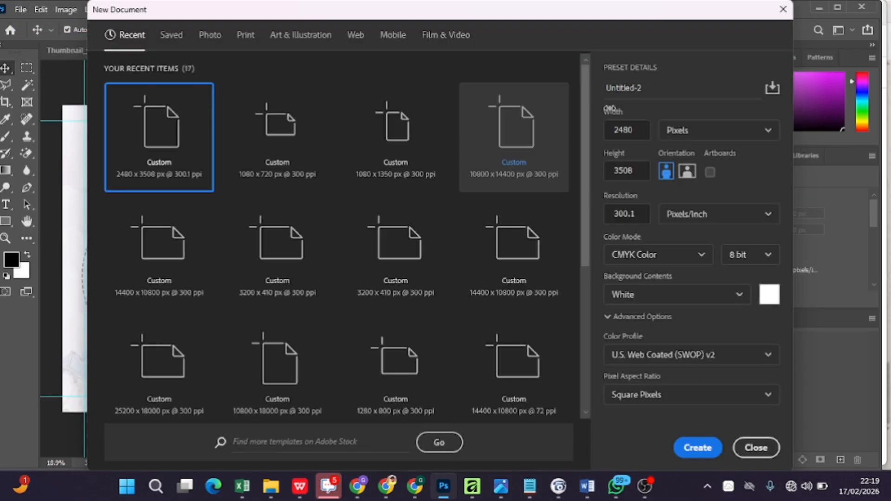
left_click_drag(647, 88, 594, 87)
left_click(595, 88)
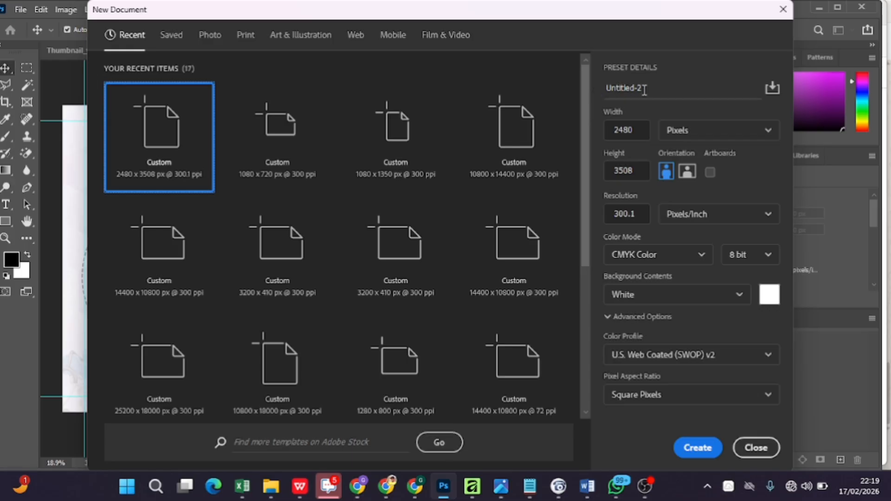
left_click_drag(646, 88, 606, 91)
key("BackSpace")
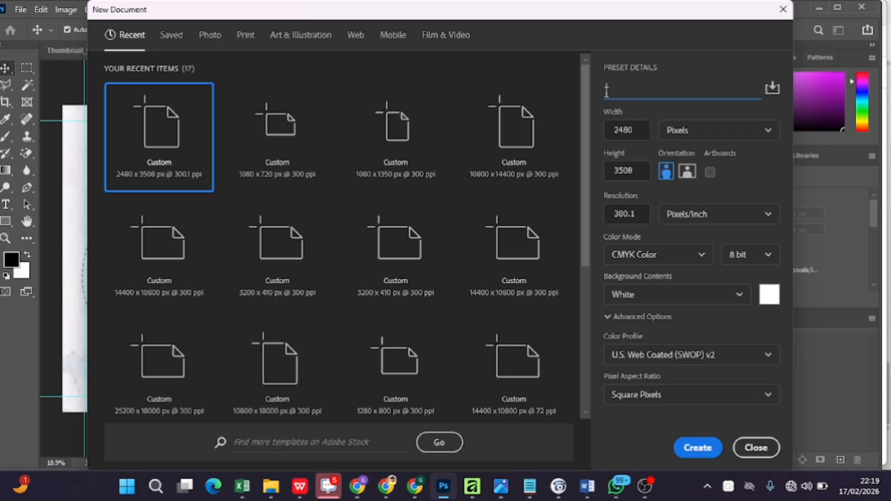
type("Jotter Cover")
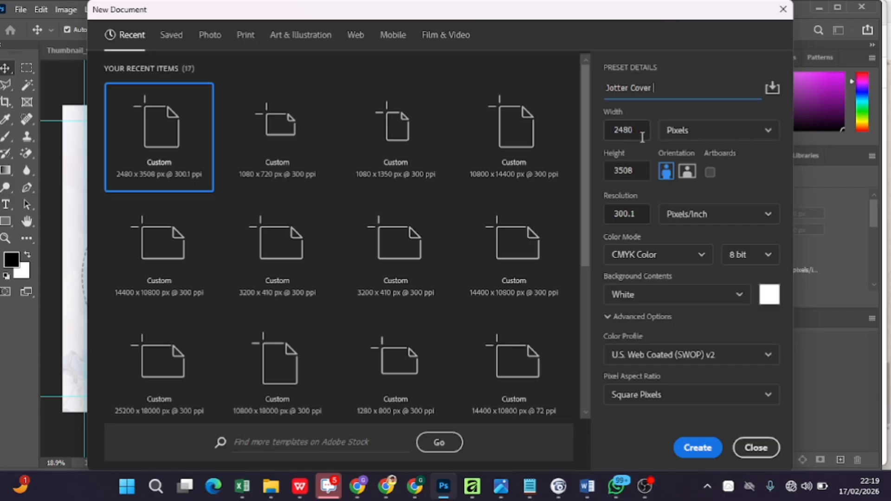
- Switch the document to landscape at 3508 x 2480 pixels, keep CMYK Color as the color mode, and create it
left_click(686, 174)
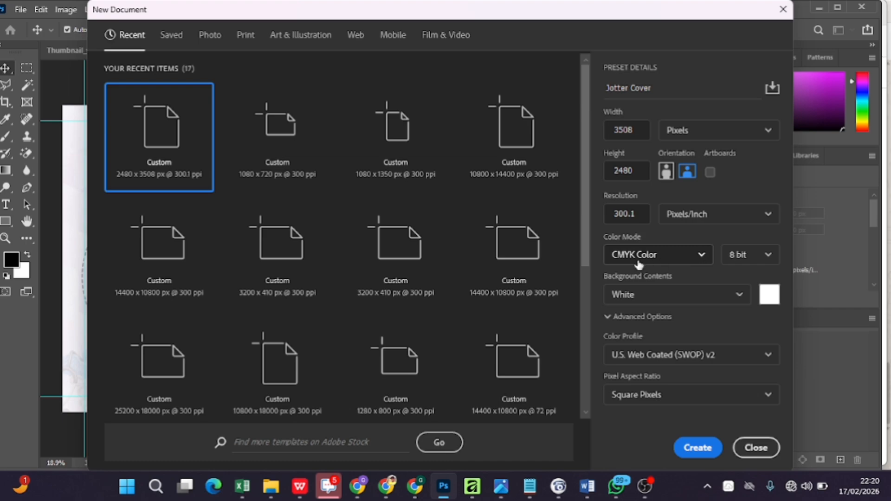
left_click(701, 256)
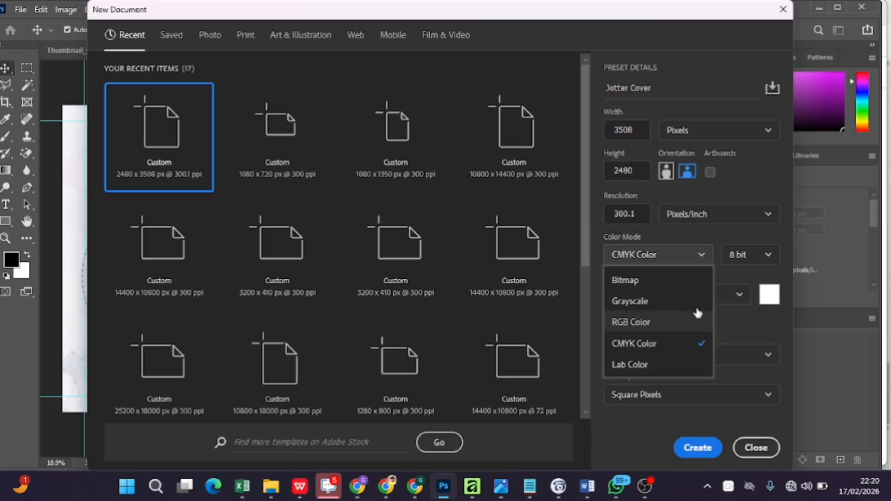
left_click(753, 189)
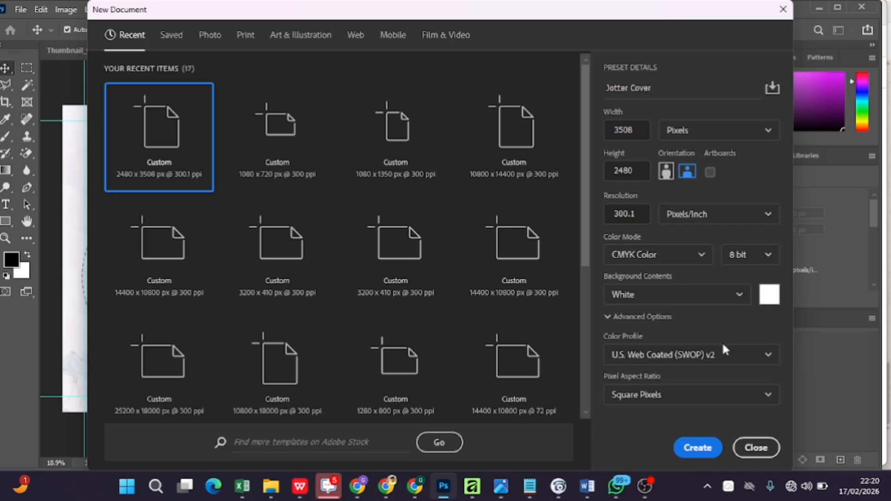
left_click(697, 448)
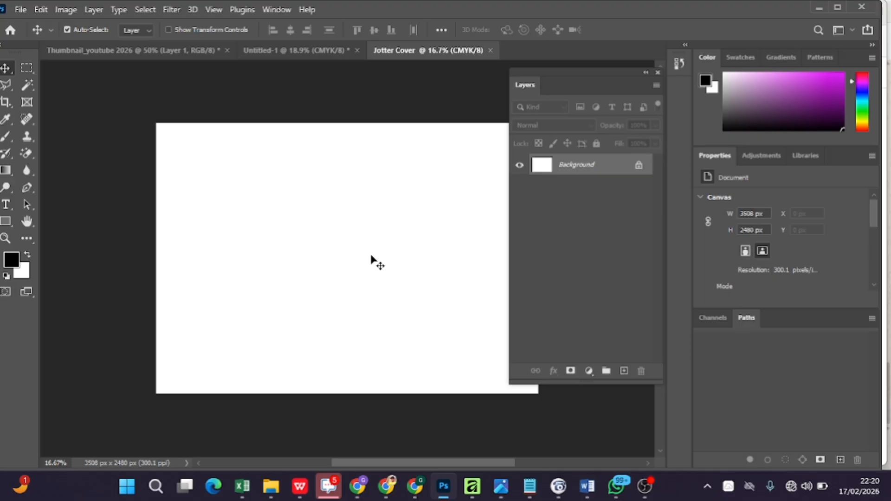
- Place the Download Purple Grid Mosaic Background image from the Graduations folder in File Explorer onto the Jotter Cover canvas
left_click_drag(400, 461, 416, 460)
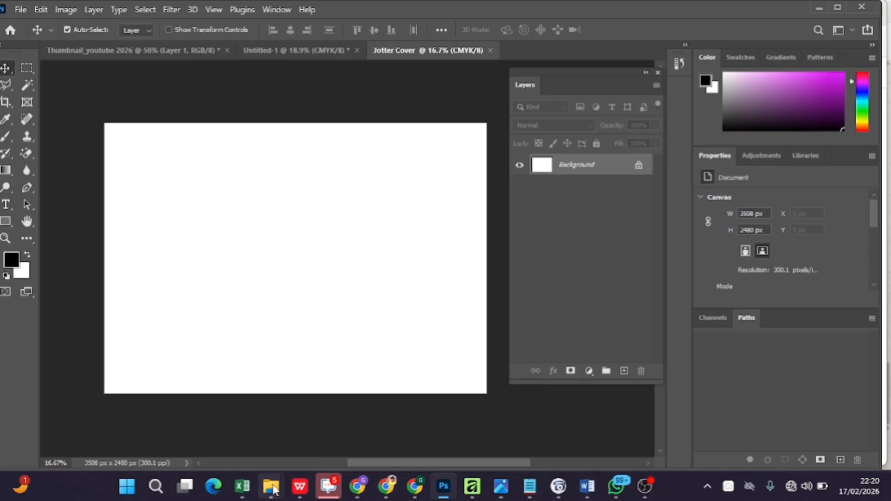
left_click(75, 422)
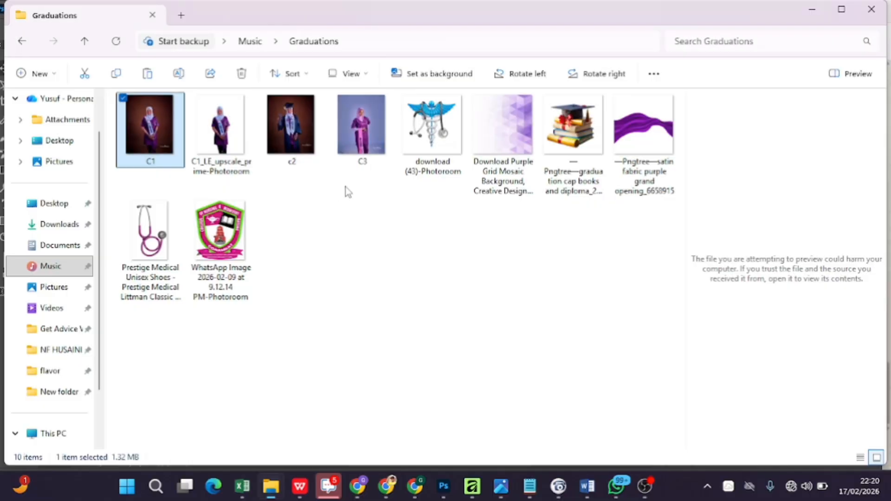
left_click(493, 191)
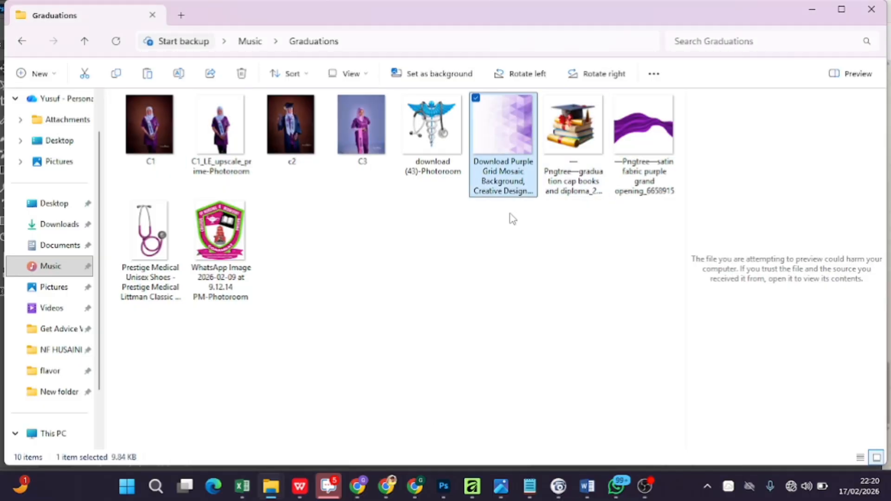
left_click(444, 486)
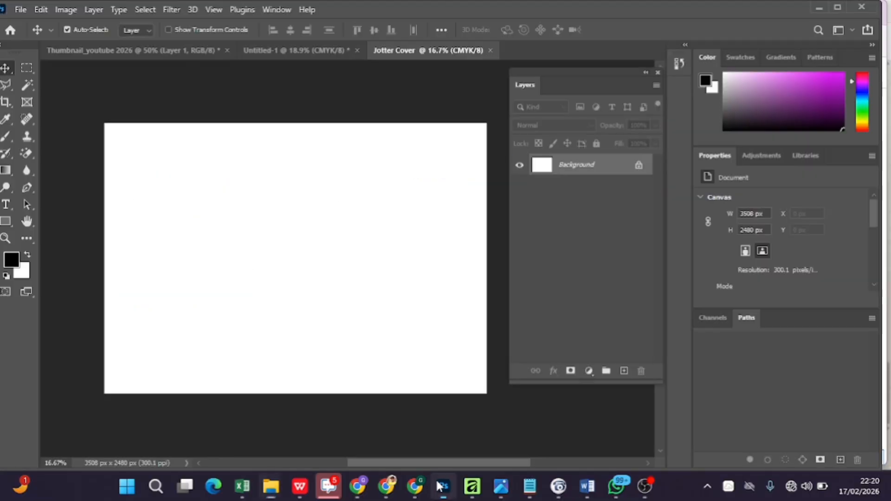
left_click_drag(262, 216, 267, 215)
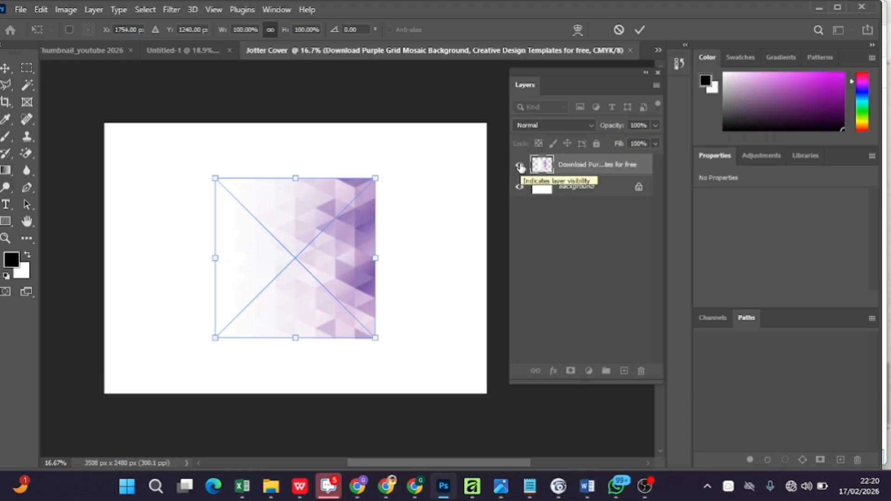
- Commit the placed purple mosaic image at its current size and hide its layer
left_click(520, 166)
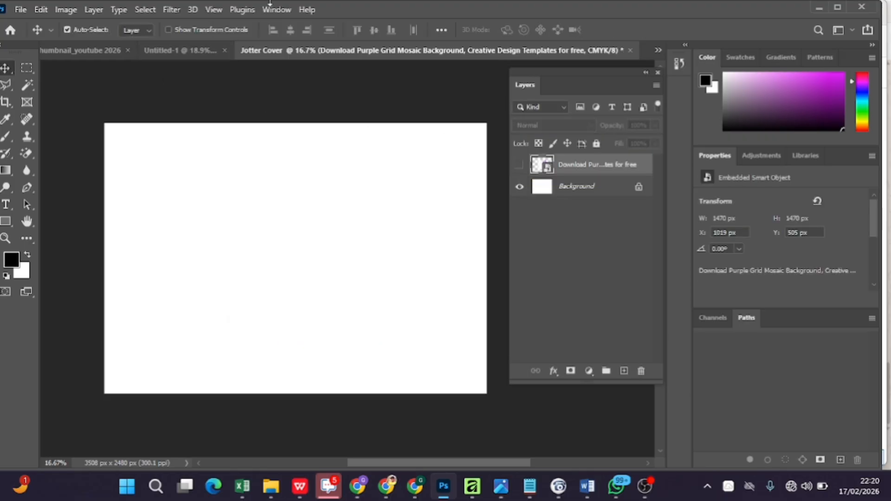
left_click(519, 166)
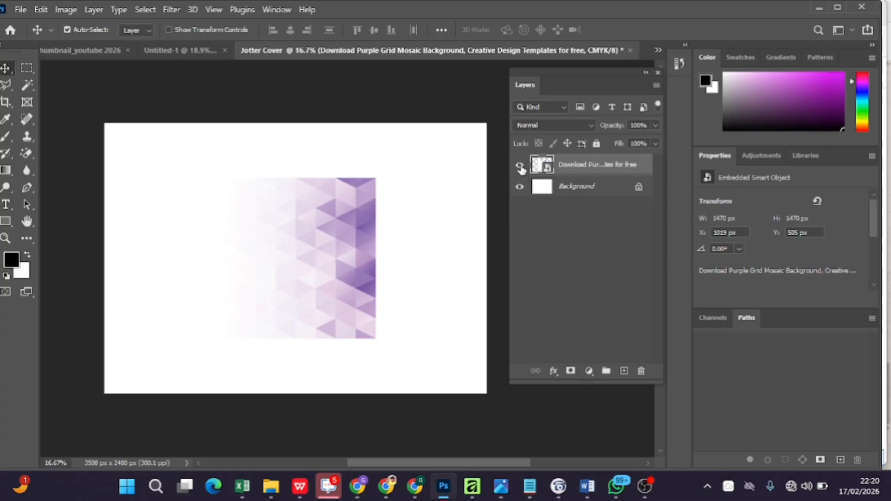
left_click(521, 167)
left_click(520, 168)
left_click(521, 167)
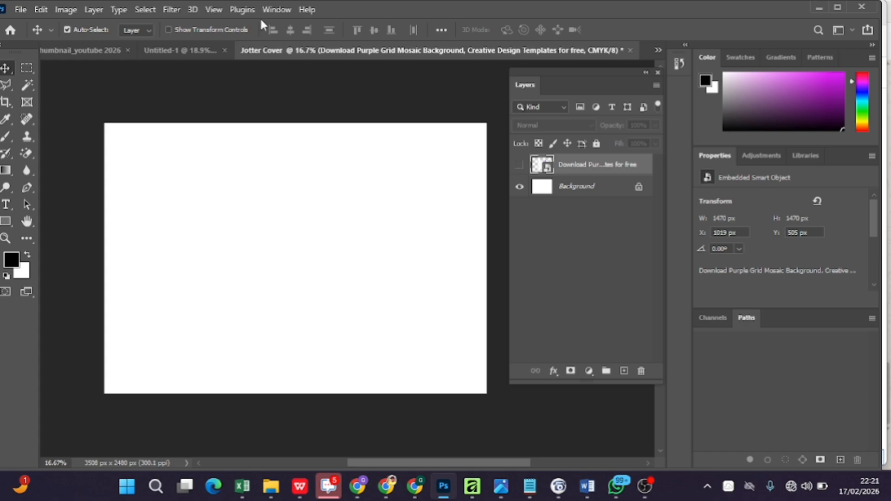
- Add a vertical guide at 50% to mark the centre of the canvas
left_click(213, 10)
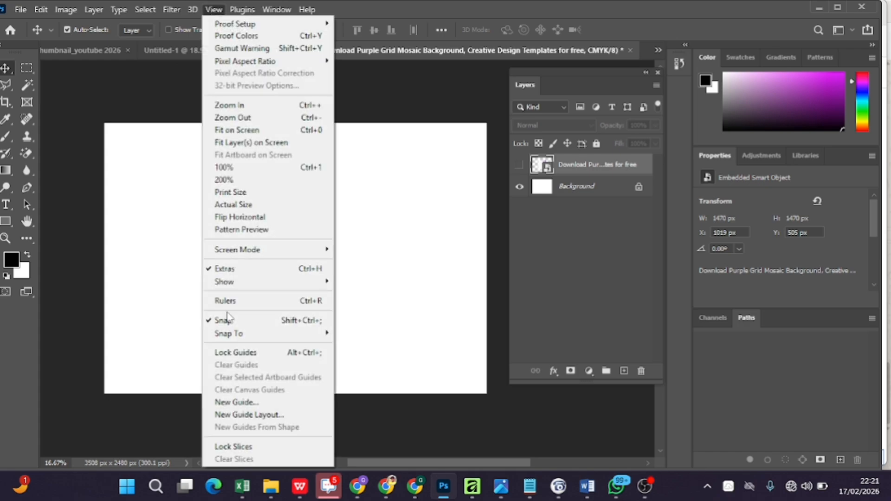
left_click(245, 403)
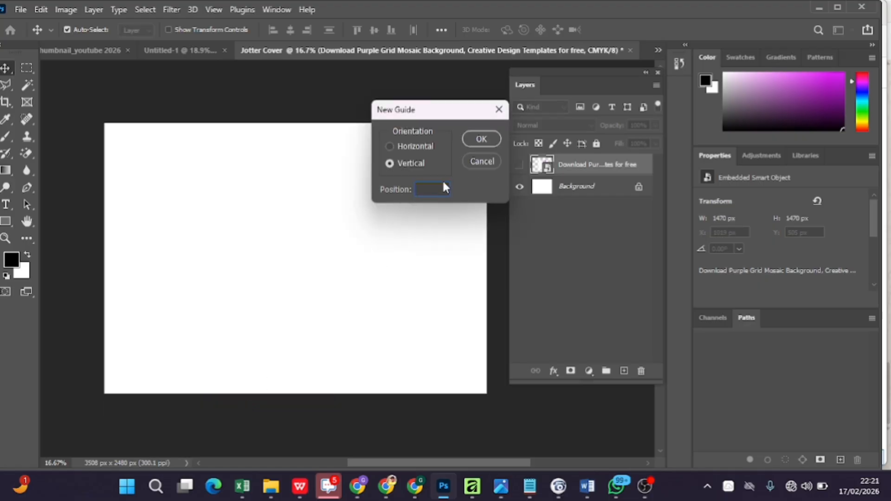
type("50")
key("Return")
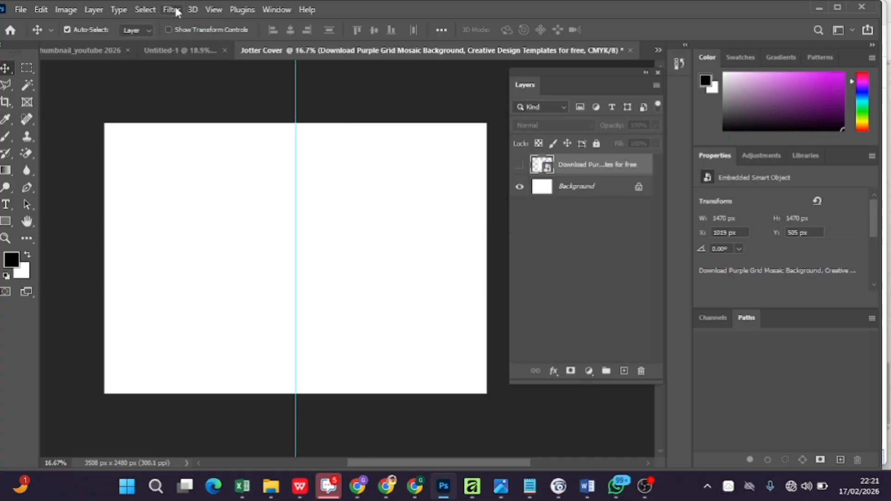
- Add a vertical guide at 45% of the canvas width
left_click(214, 9)
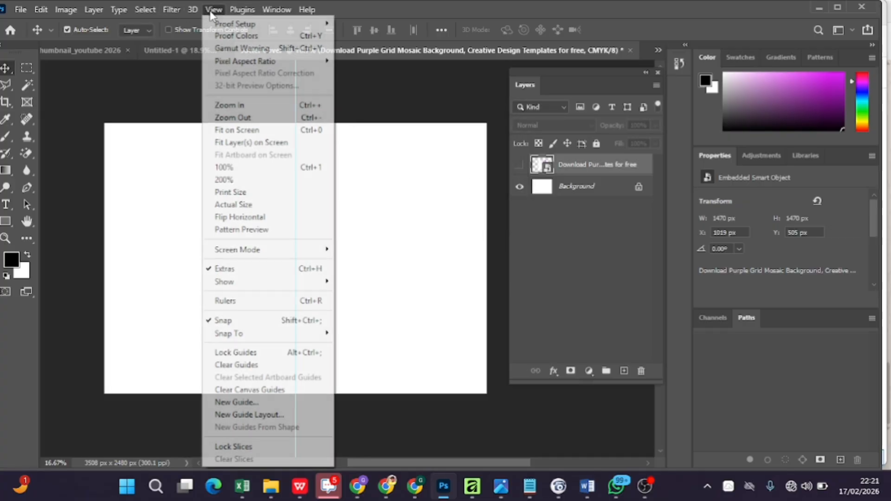
left_click(246, 401)
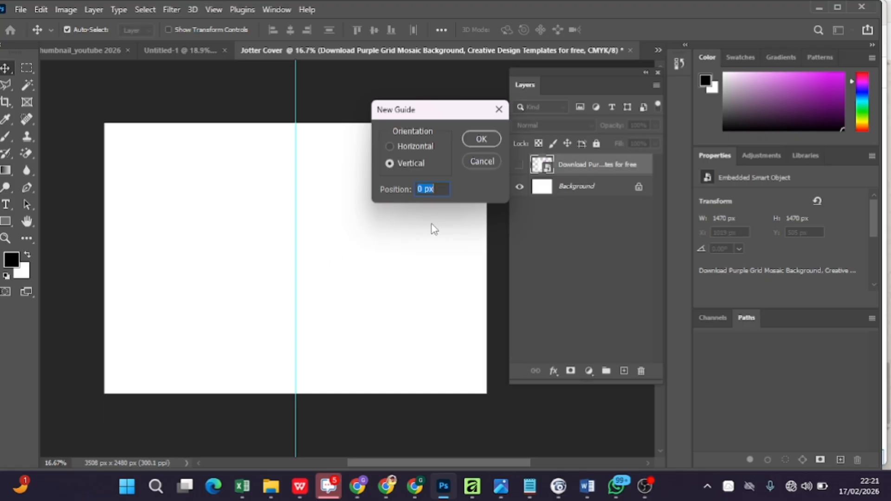
key("BackSpace")
type("45%")
key("Return")
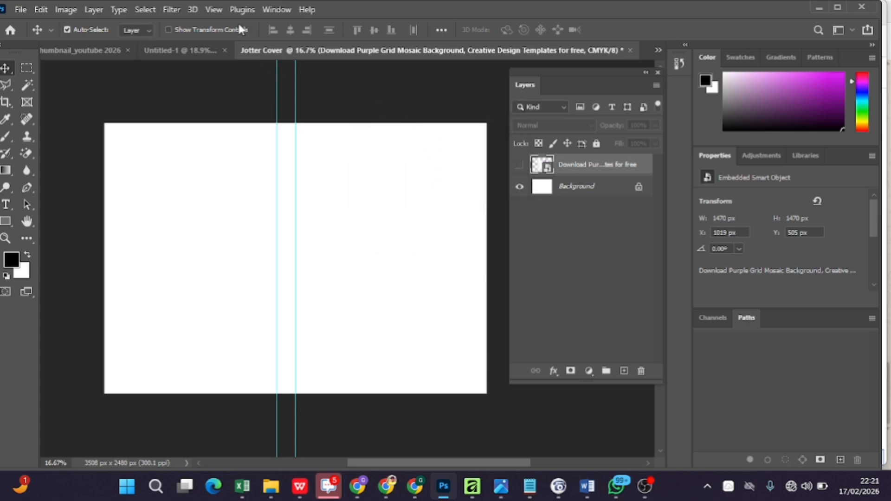
- Add a vertical guide at 55% of the canvas width
left_click(214, 9)
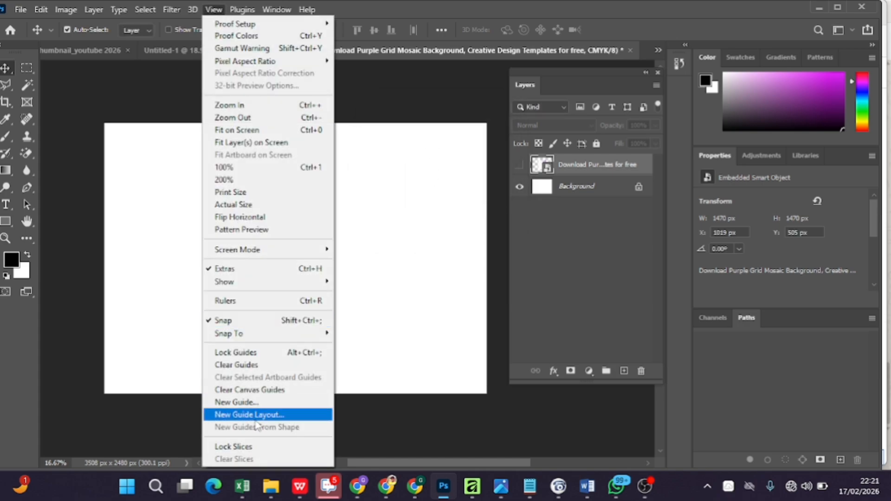
left_click(268, 403)
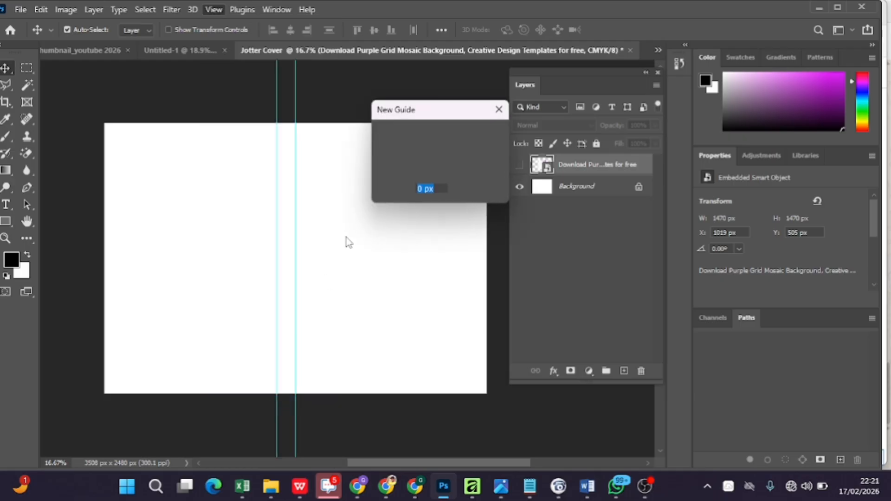
key("BackSpace")
type("5")
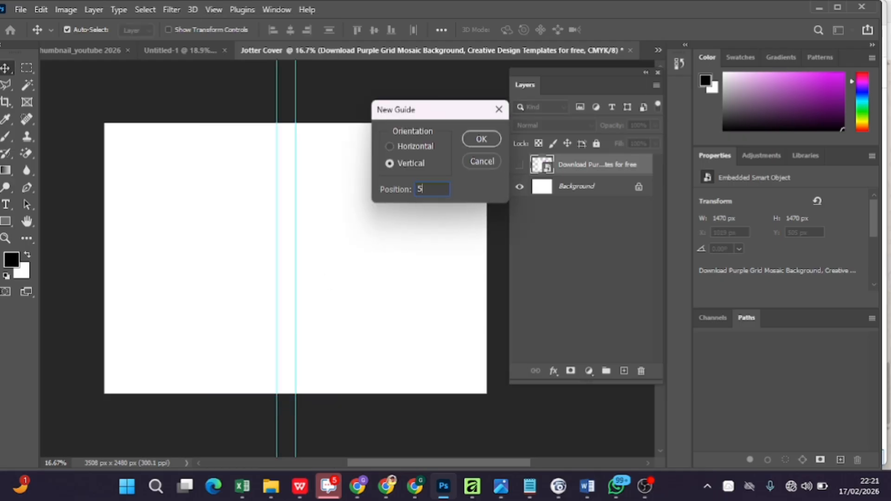
type("5%")
key("Return")
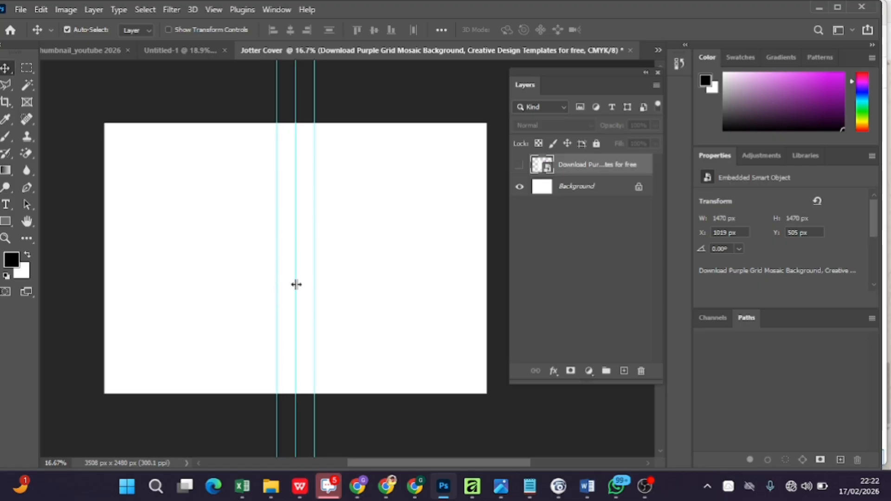
- Add a horizontal guide at 95% of the canvas height as the lower margin
left_click(213, 9)
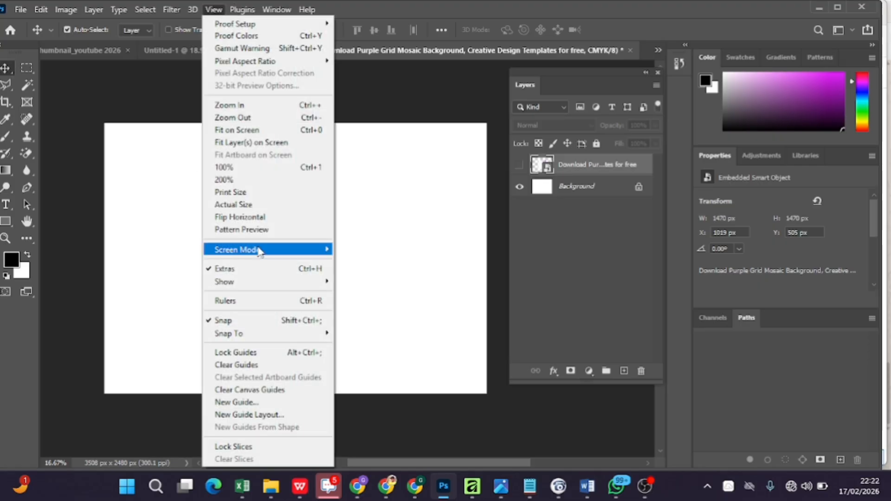
left_click(259, 403)
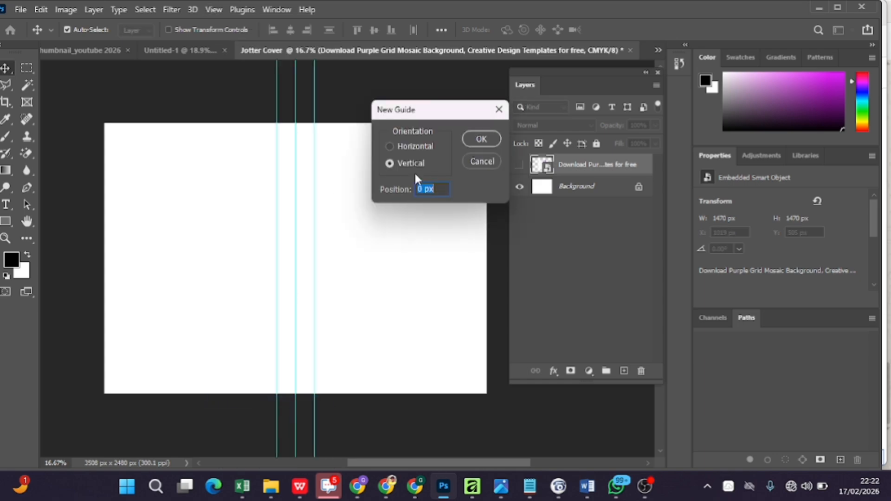
left_click(415, 147)
type("95%")
key("Return")
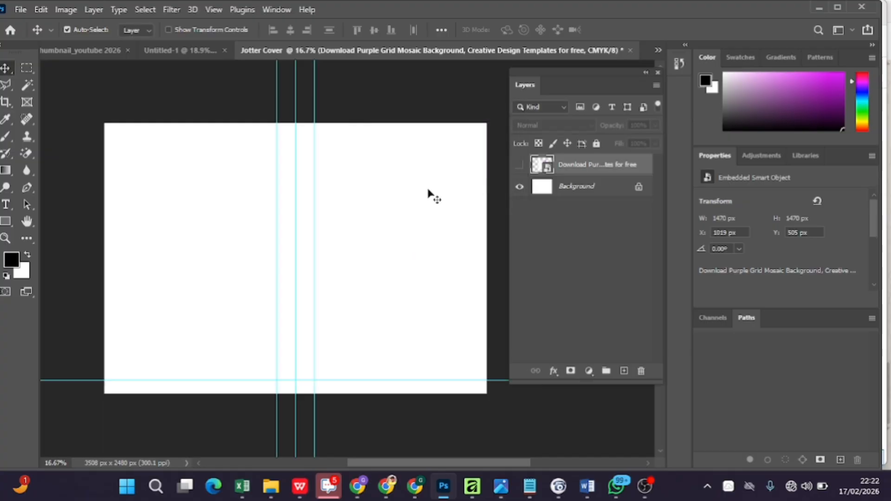
- Add a horizontal guide at 5% of the canvas height as the upper margin
left_click(171, 7)
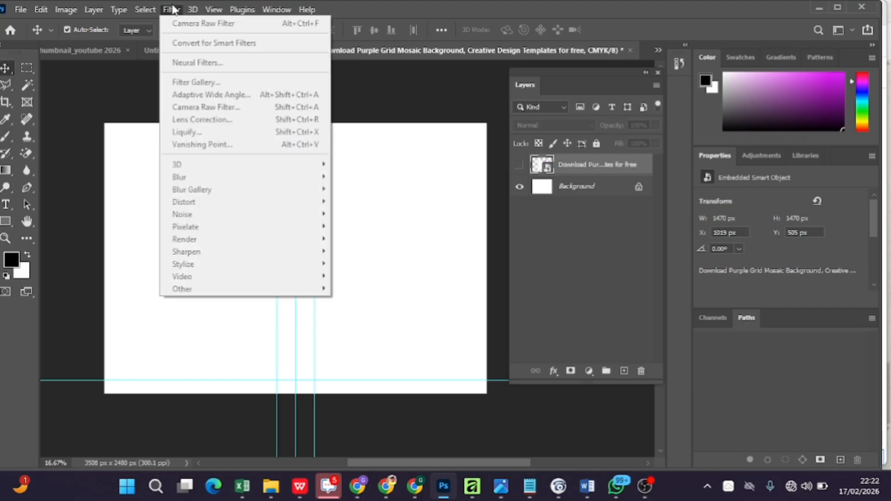
mouse_move(214, 9)
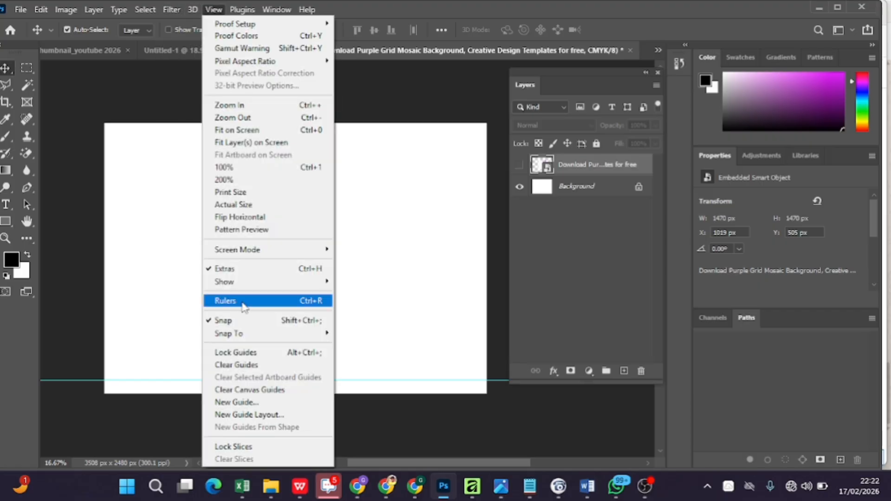
left_click(258, 402)
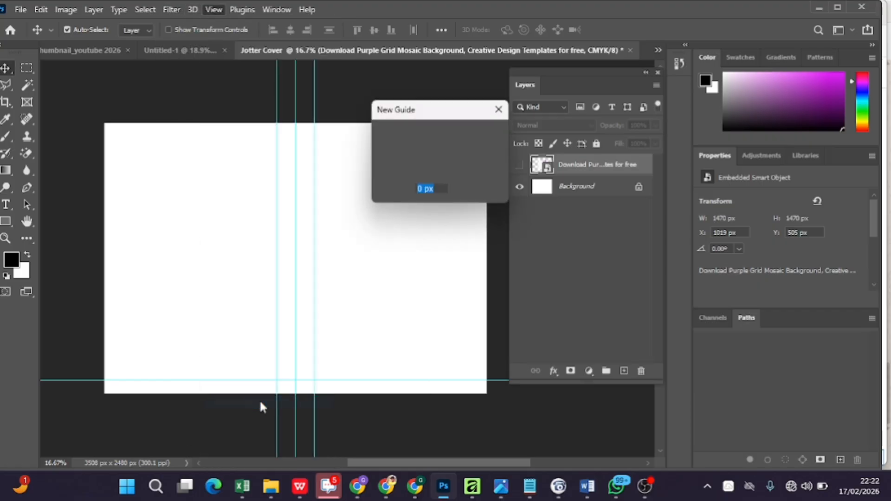
key("BackSpace")
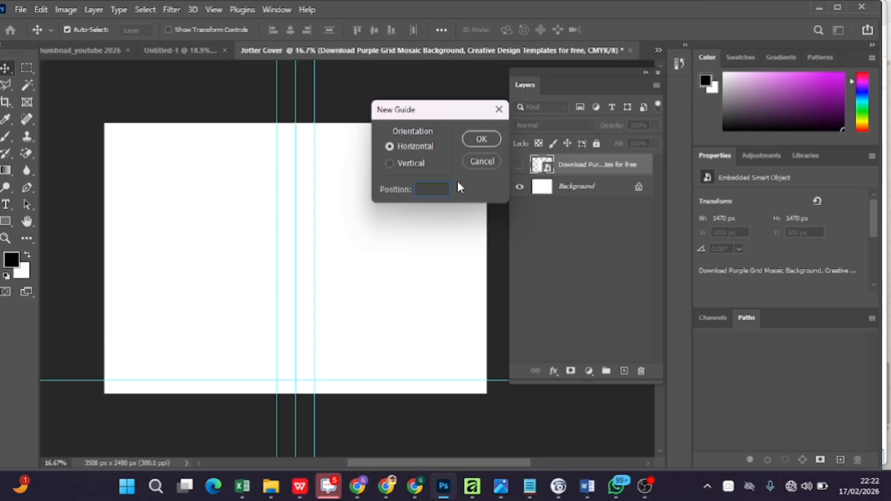
type("5%")
key("Return")
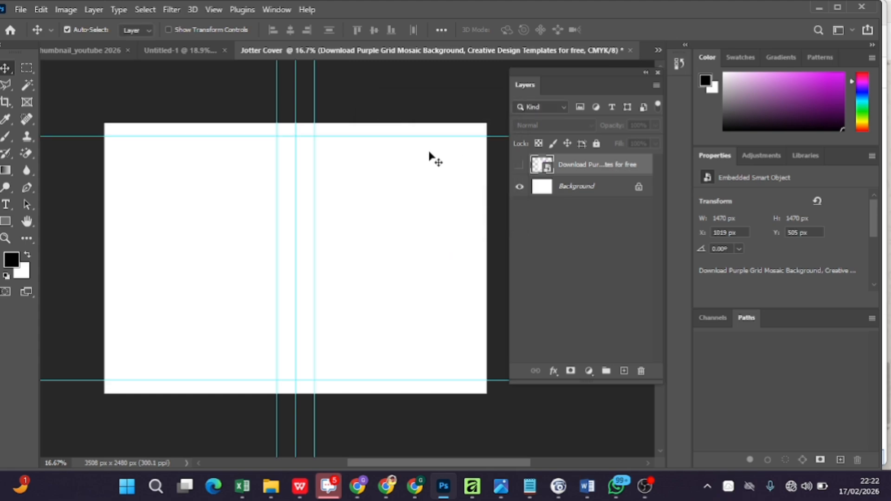
- Add a vertical guide at 95% of the canvas width as the right margin
left_click(213, 10)
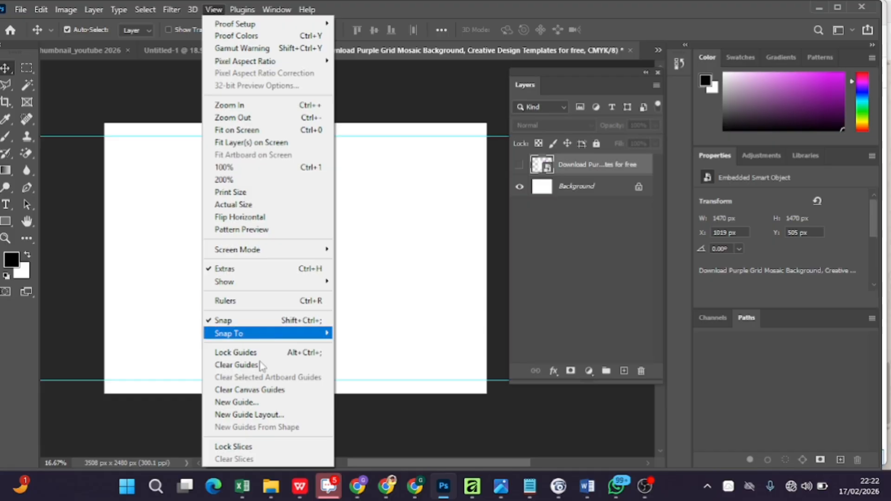
left_click(266, 403)
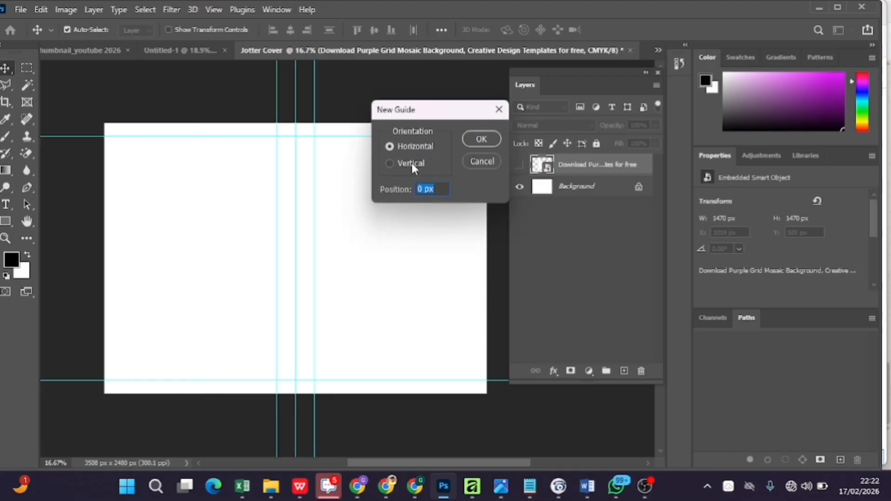
left_click(411, 163)
left_click(443, 190)
key("ctrl+a")
key("BackSpace")
left_click(481, 140)
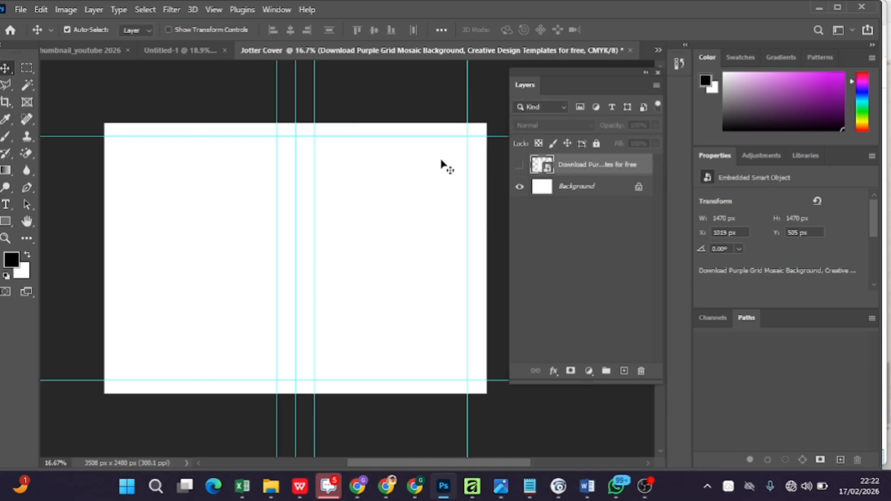
- Add a vertical guide at 5% of the canvas width as the left margin
left_click(214, 10)
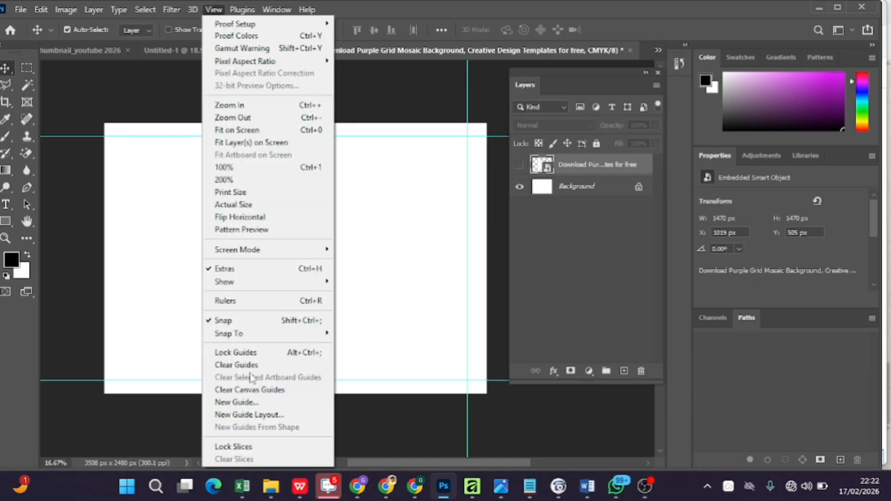
left_click(248, 402)
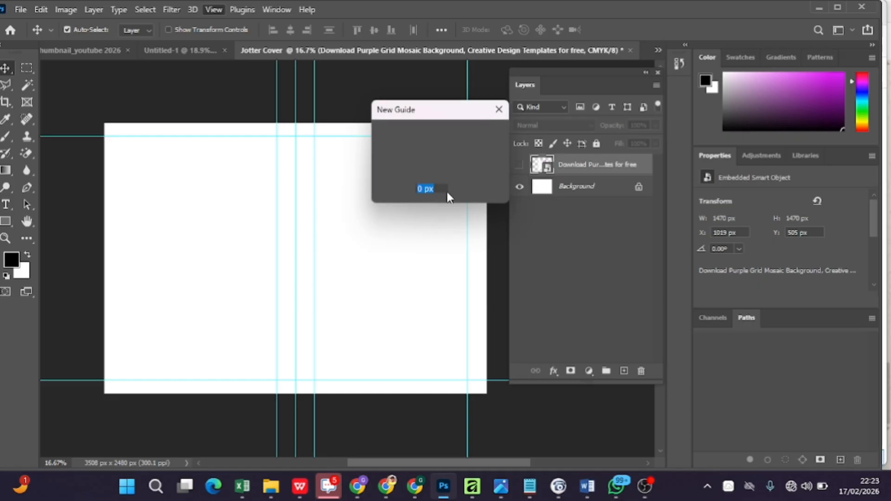
key("BackSpace")
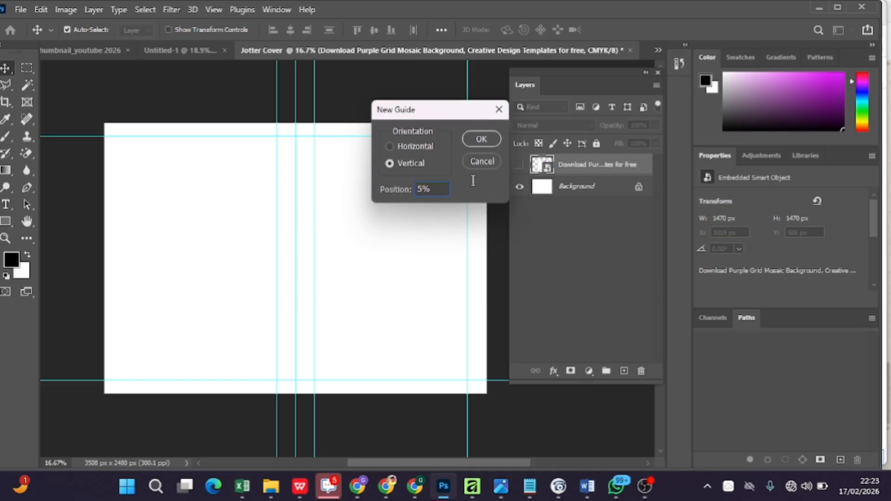
left_click(478, 141)
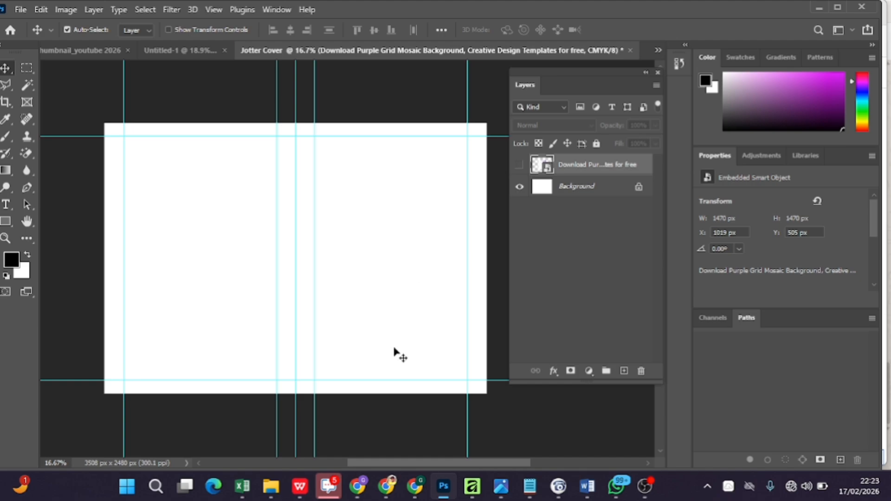
- Show the purple mosaic background layer and scale it to about 176% so it covers the full height of the canvas's right half
left_click(520, 166)
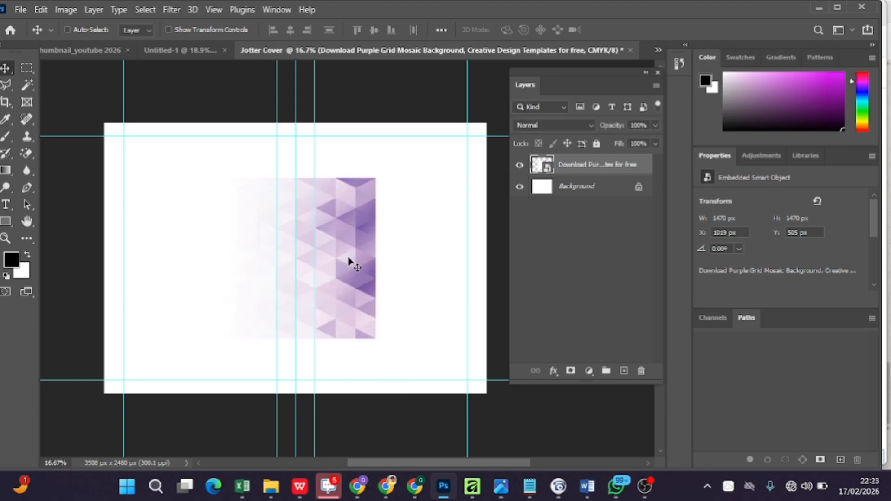
key("ctrl+t")
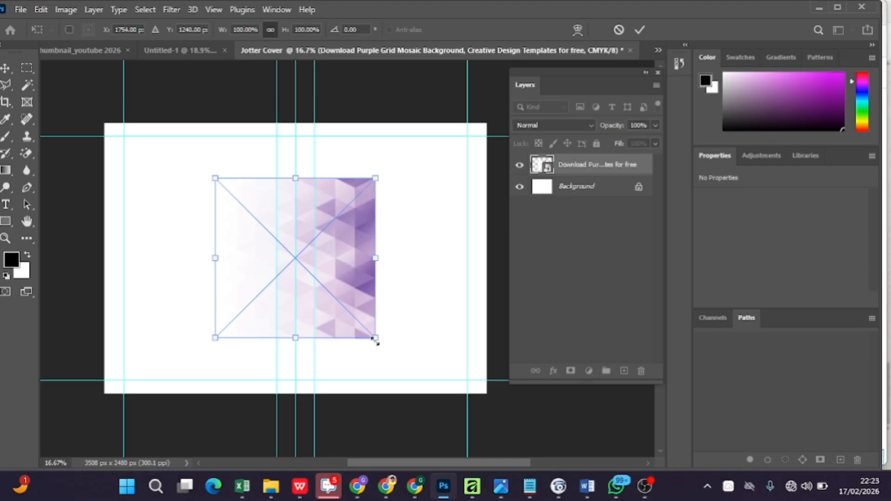
left_click_drag(385, 344, 515, 409)
left_click_drag(428, 321, 449, 258)
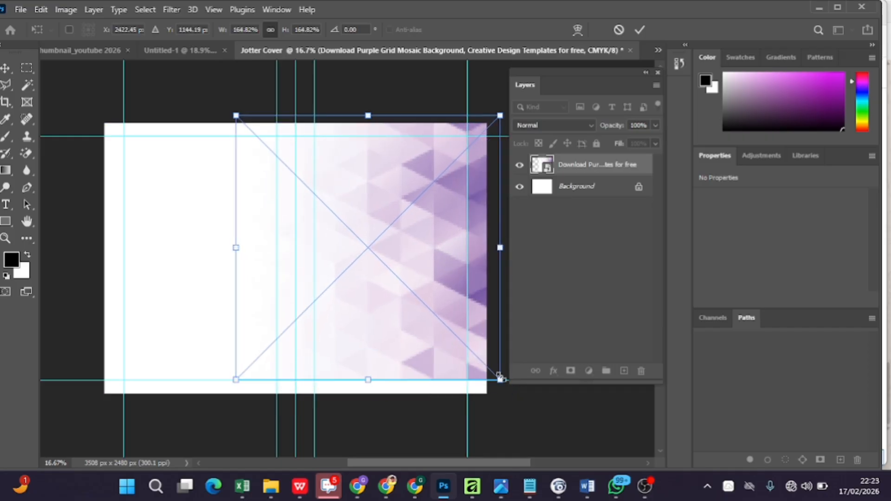
left_click_drag(501, 380, 518, 398)
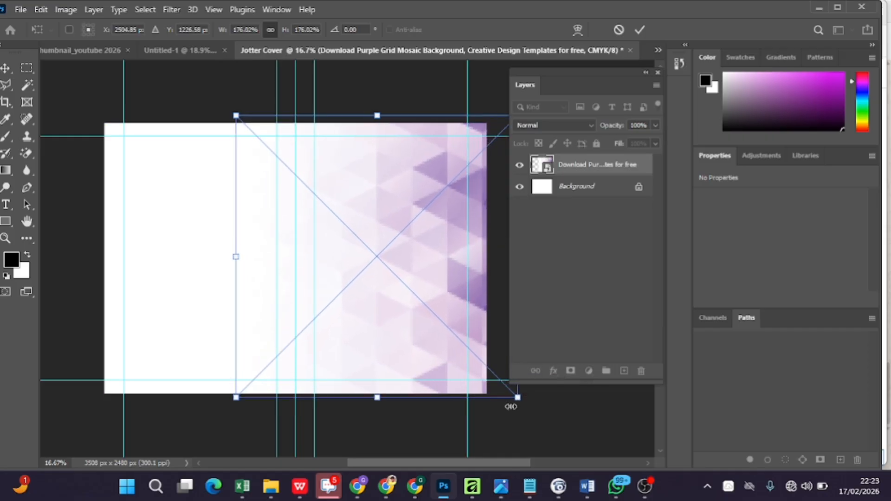
left_click(638, 30)
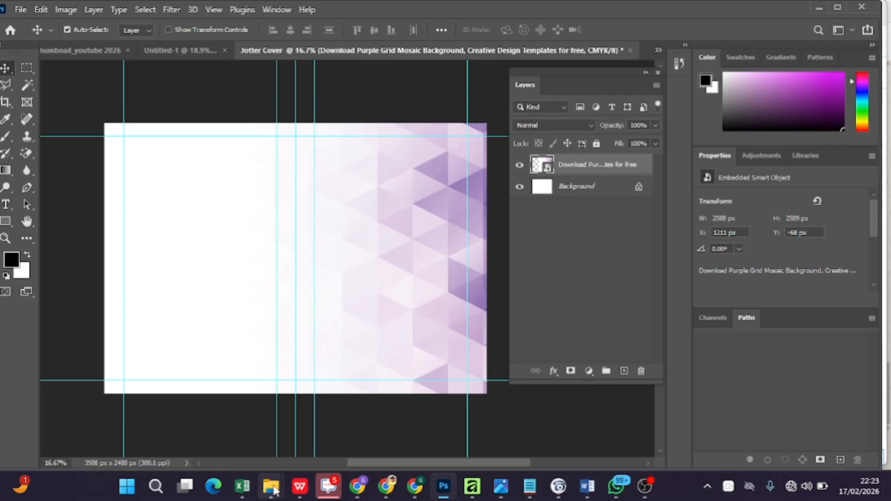
- Try to bring the C1_LE_upscale_prime-Photoroom image from the Graduations folder in File Explorer into the Photoshop document
mouse_move(274, 490)
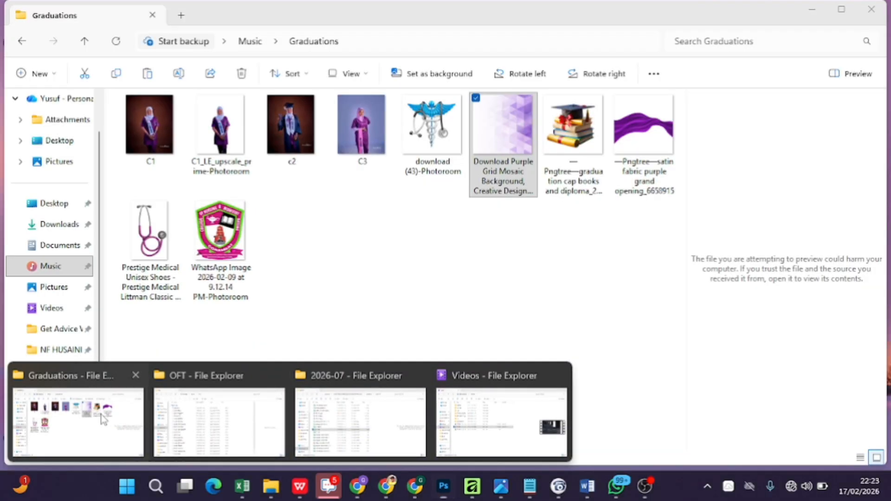
left_click(53, 425)
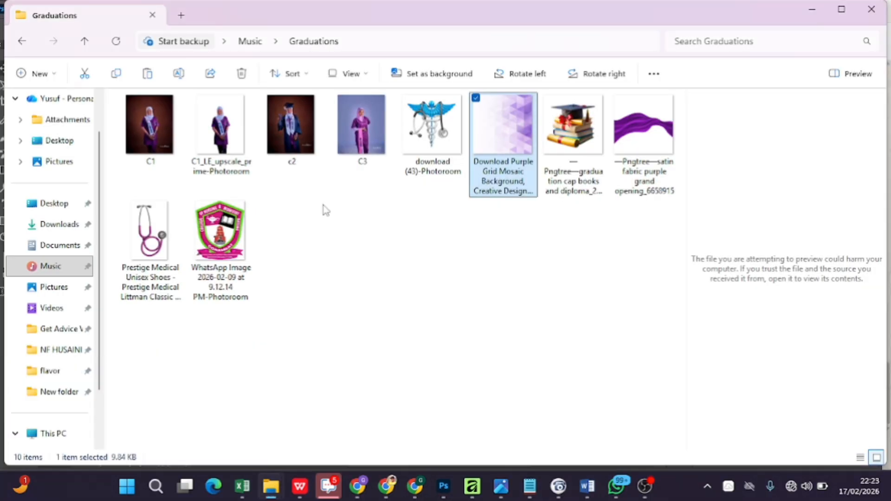
left_click(228, 142)
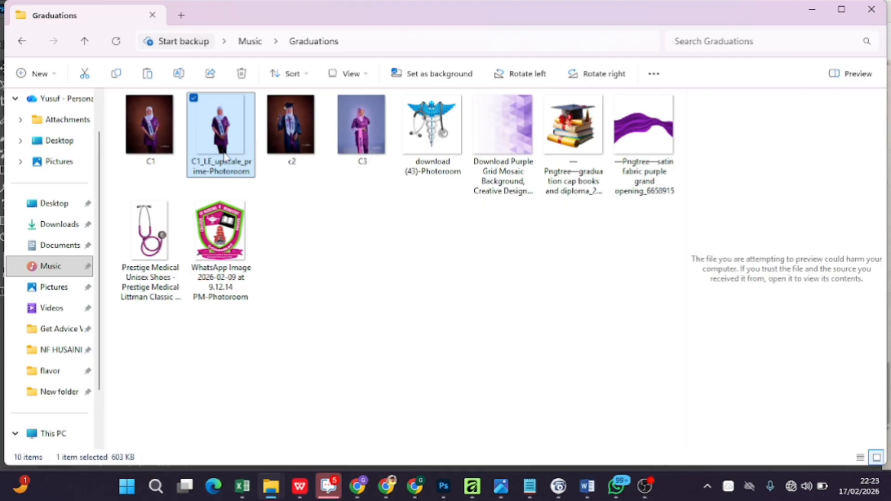
left_click_drag(224, 158, 448, 491)
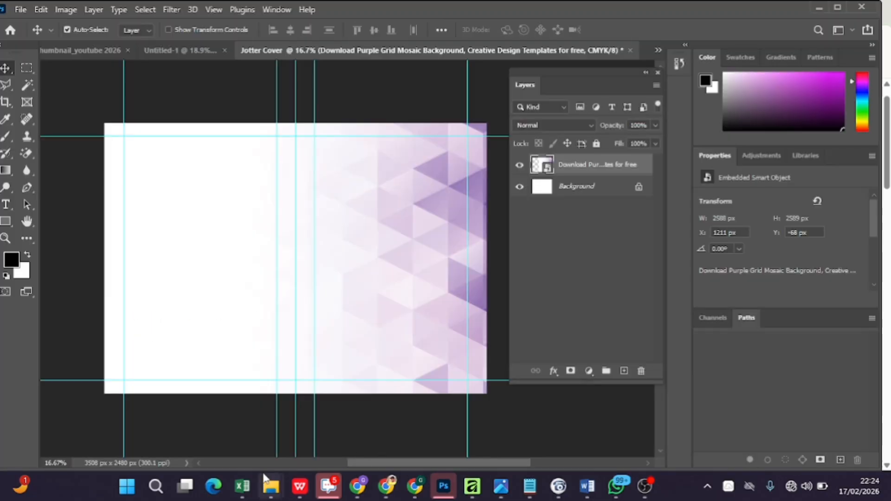
- Place the C1_LE_upscale_prime-Photoroom image from the Graduations folder in File Explorer onto the jotter cover canvas in Photoshop
mouse_move(271, 489)
left_click(54, 427)
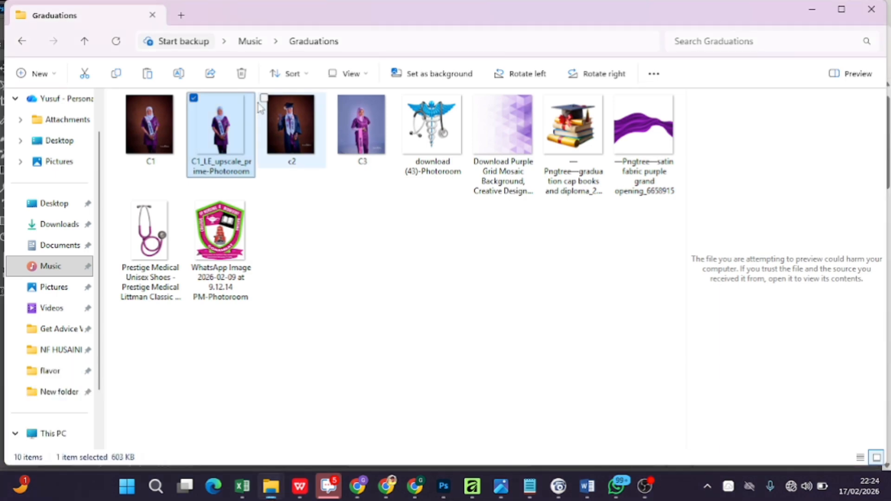
left_click_drag(204, 137, 367, 300)
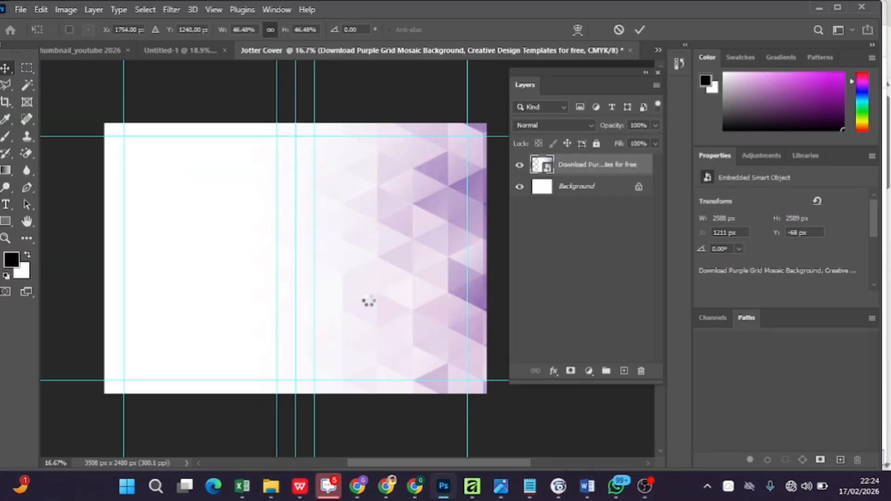
- Scale the placed graduate photo to about 91% and position it over the front-cover half of the canvas
left_click_drag(367, 298, 424, 284)
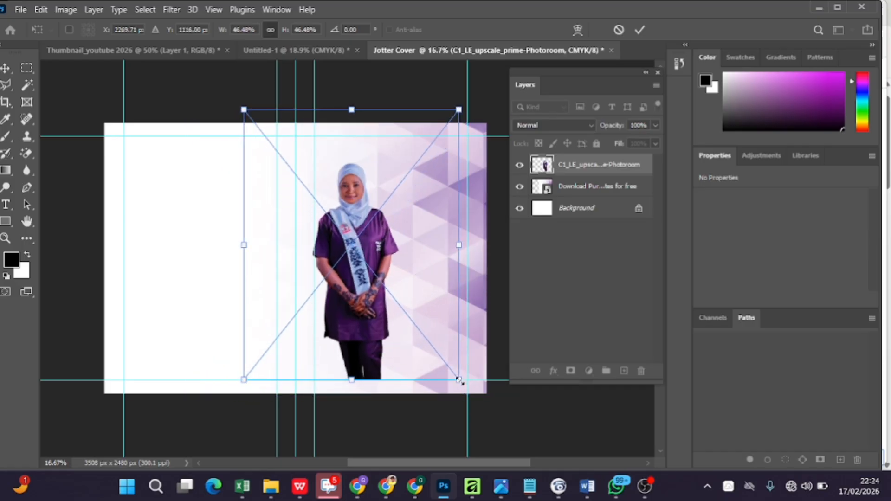
left_click_drag(460, 381, 525, 454)
left_click_drag(423, 286, 383, 231)
left_click_drag(486, 400, 564, 452)
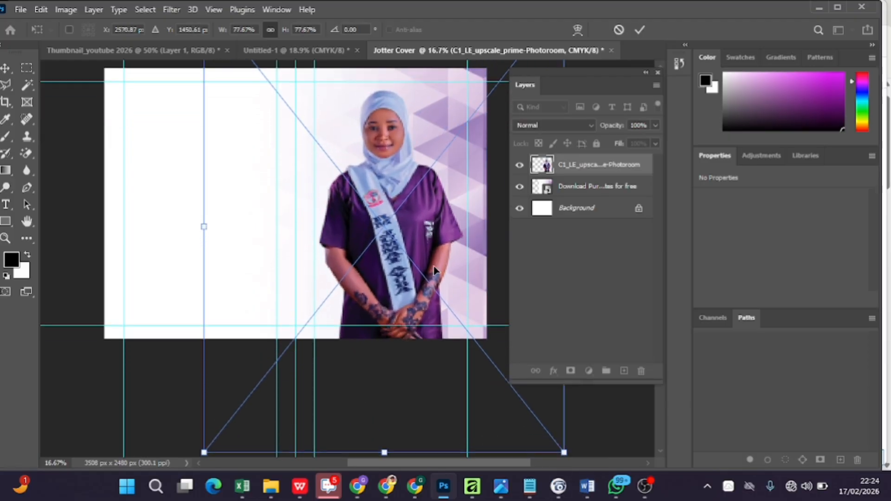
left_click_drag(434, 269, 405, 244)
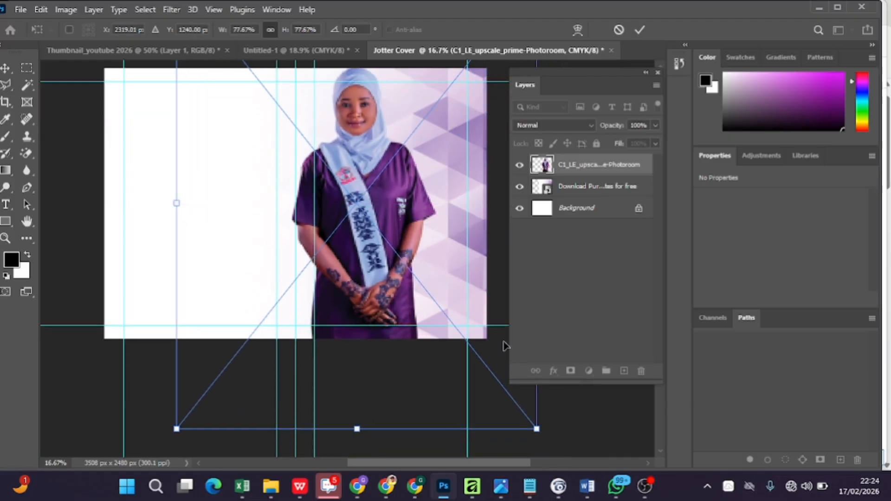
left_click_drag(537, 429, 584, 467)
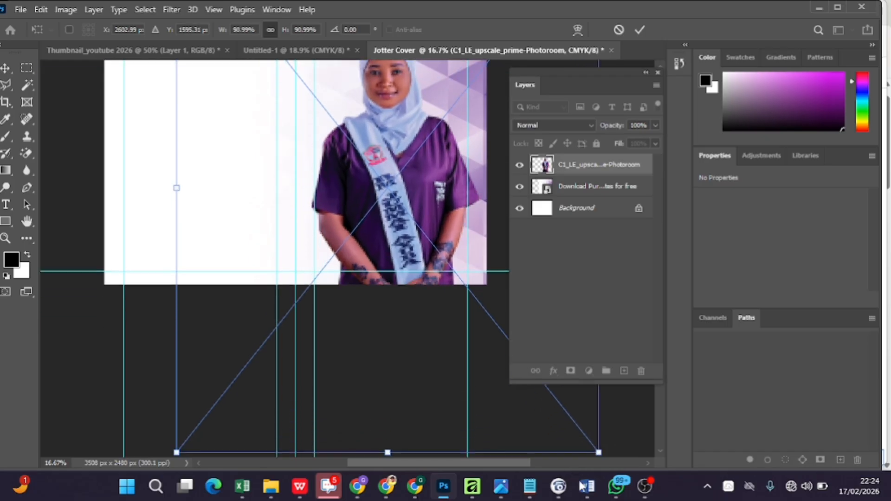
left_click_drag(408, 150, 383, 134)
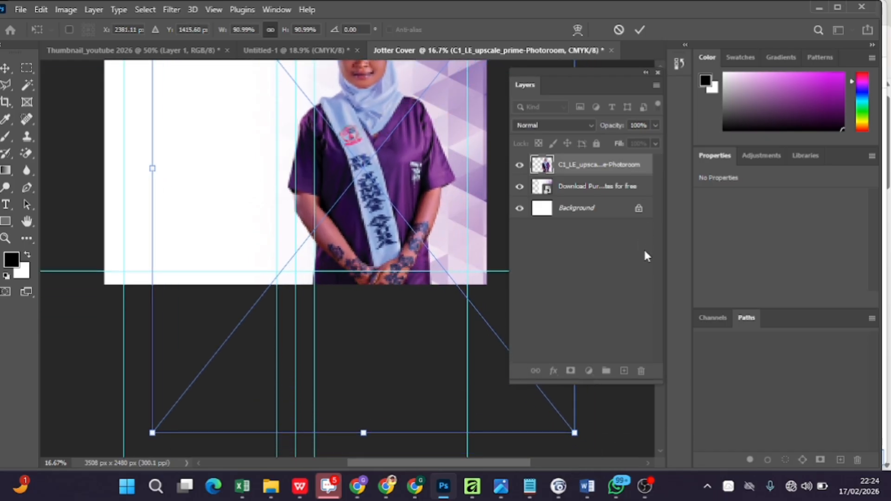
left_click(640, 30)
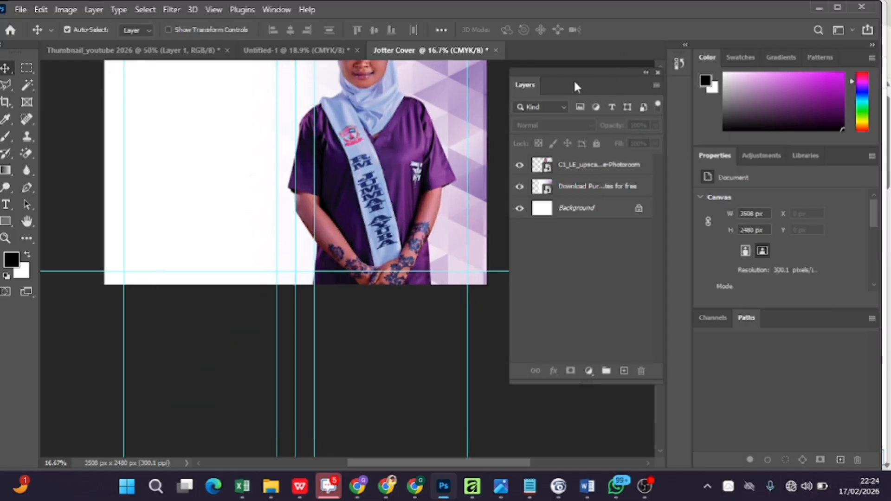
- Move the graduate photo to about X 1736 px, Y -755 px so the head sits below the upper margin guide
left_click_drag(575, 83, 554, 79)
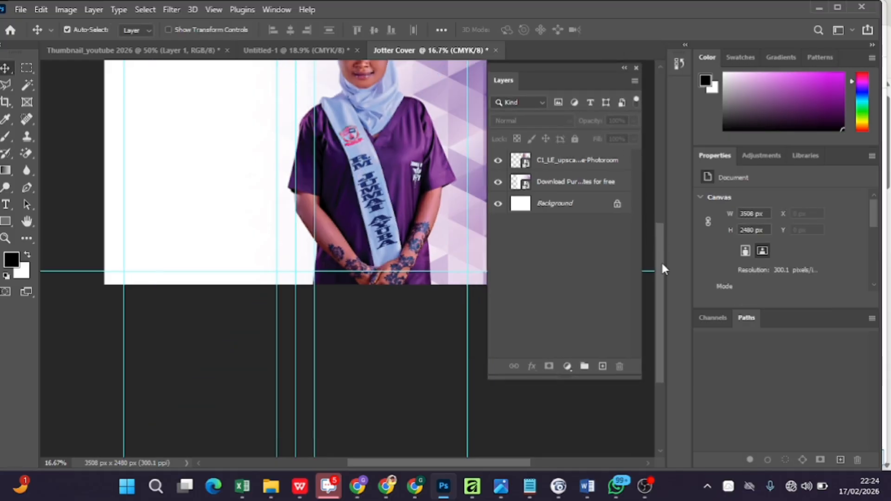
left_click_drag(662, 264, 666, 217)
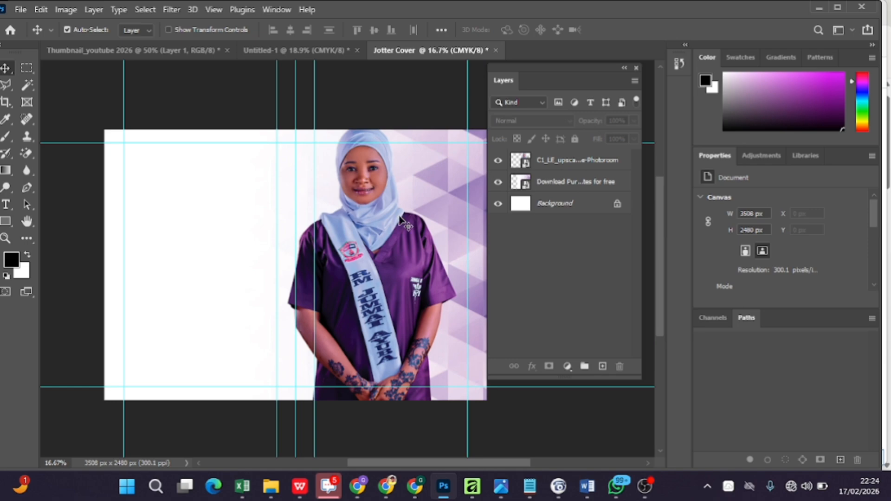
mouse_move(400, 220)
left_mouse_down()
mouse_move(407, 249)
mouse_move(407, 237)
left_mouse_up()
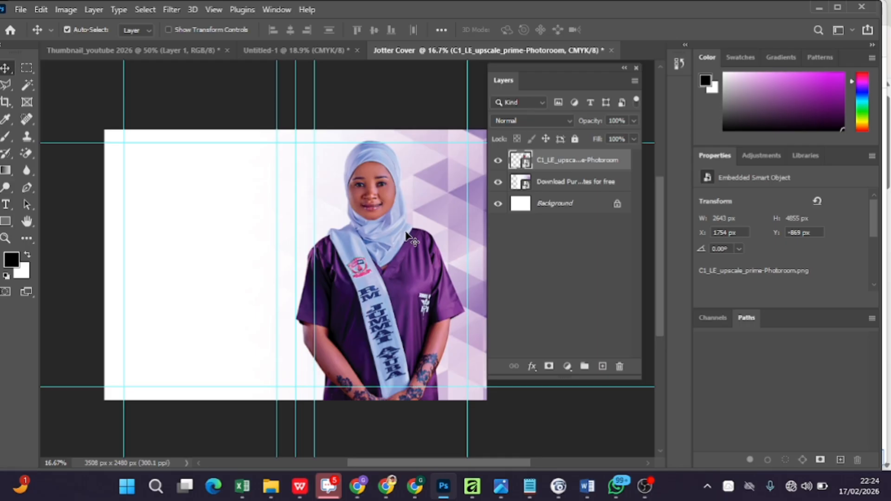
key("Down")
key("Down")
key("Down")
key("Down")
key("Down")
key("Down")
key("Down")
key("Down")
key("Down")
key("Down")
key("Down")
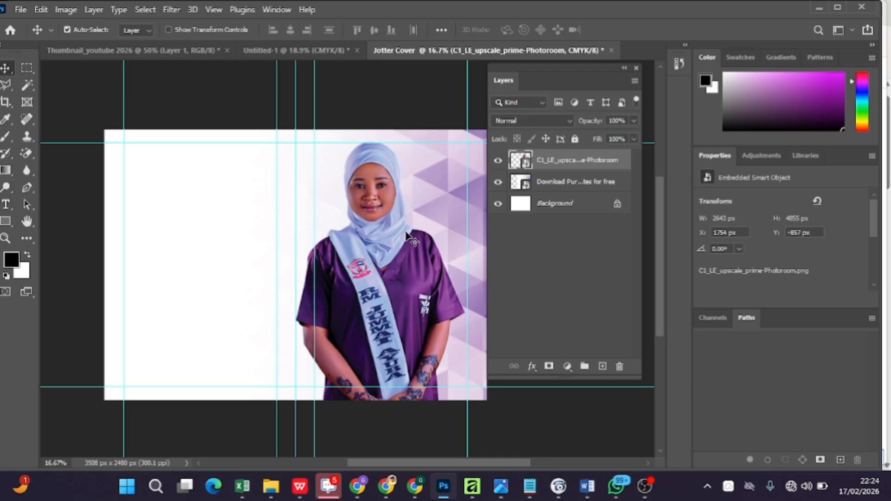
key("Down")
key("Down")
key("Down")
key("Down")
key("Down")
key("Down")
key("Down")
key("Down")
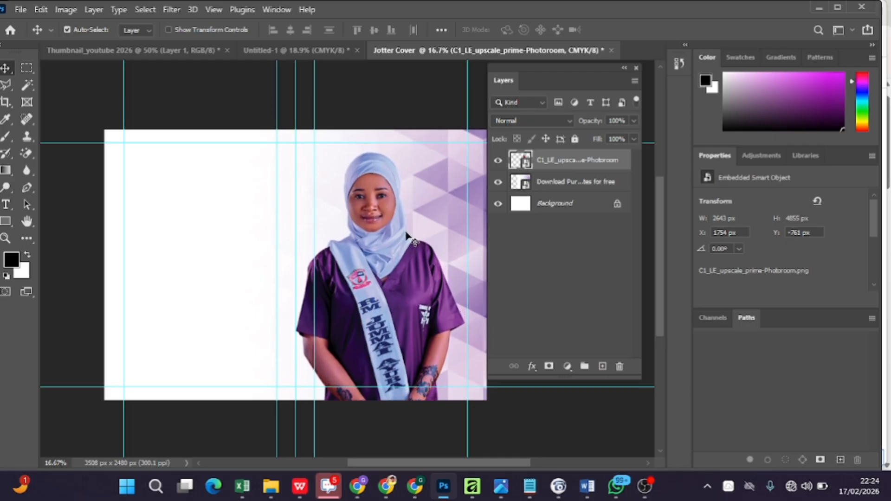
key("Left")
key("Left")
key("Left")
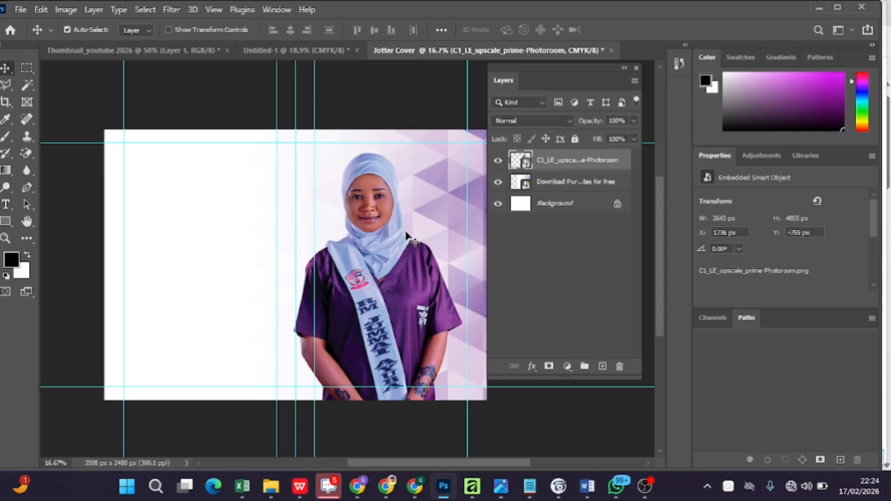
- Duplicate the purple mosaic layer, with the copy over the canvas's left half up to the centre guide and stacked above the photo layer
left_click(461, 210)
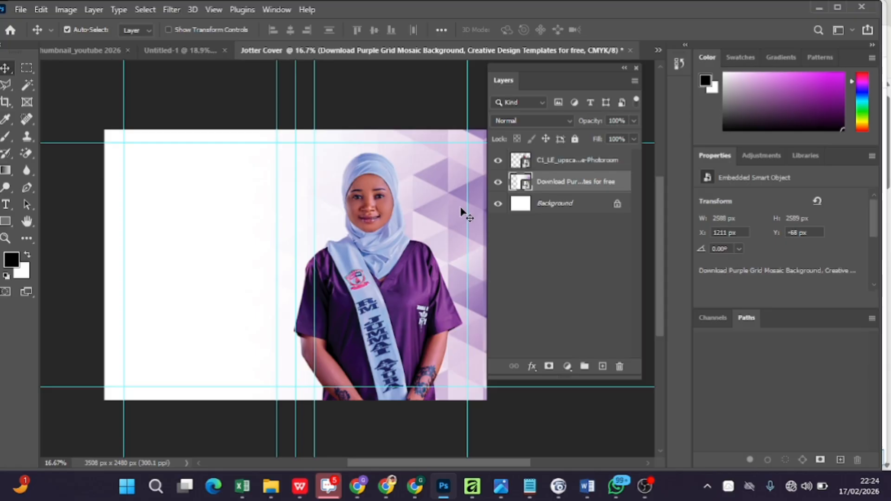
key("ctrl")
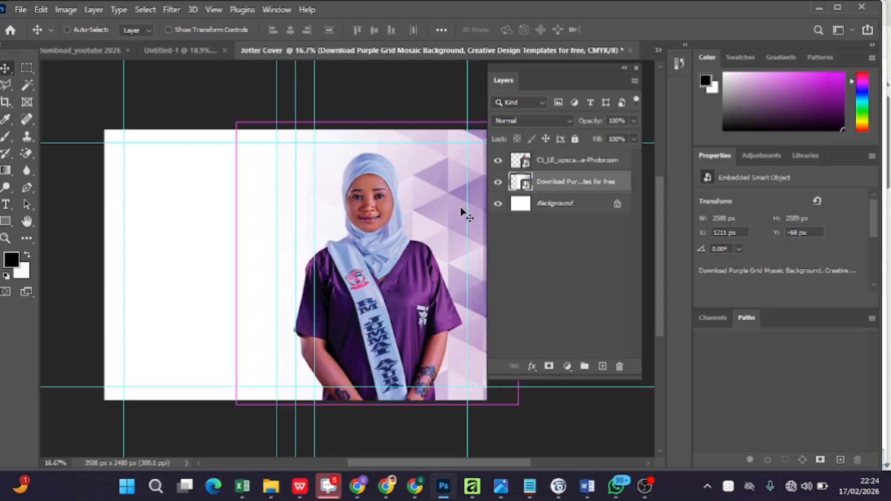
key("ctrl+j")
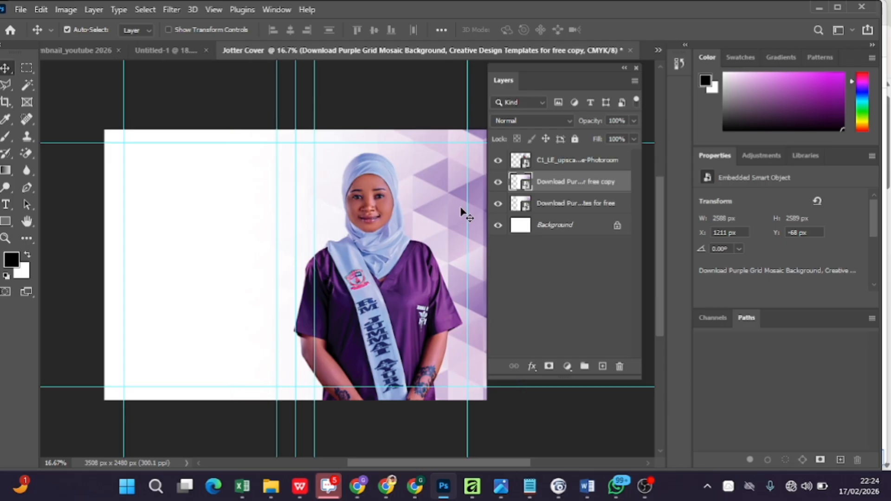
left_click_drag(446, 209, 224, 203)
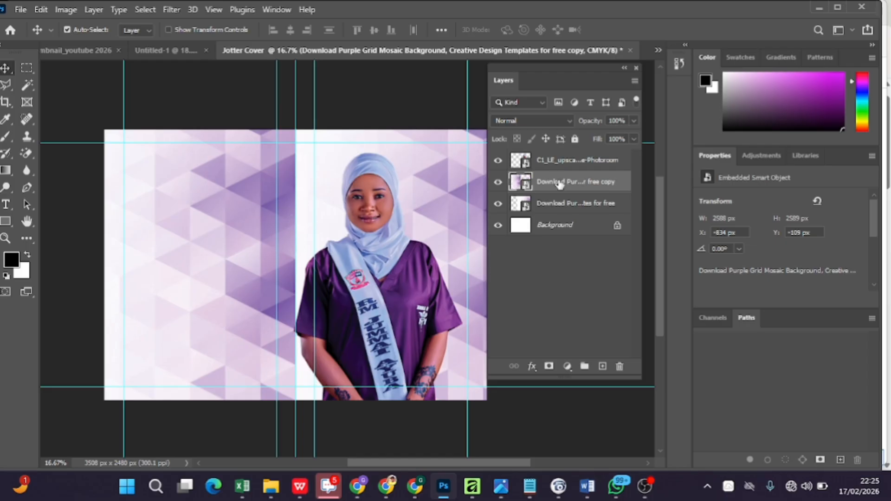
left_click_drag(559, 184, 552, 158)
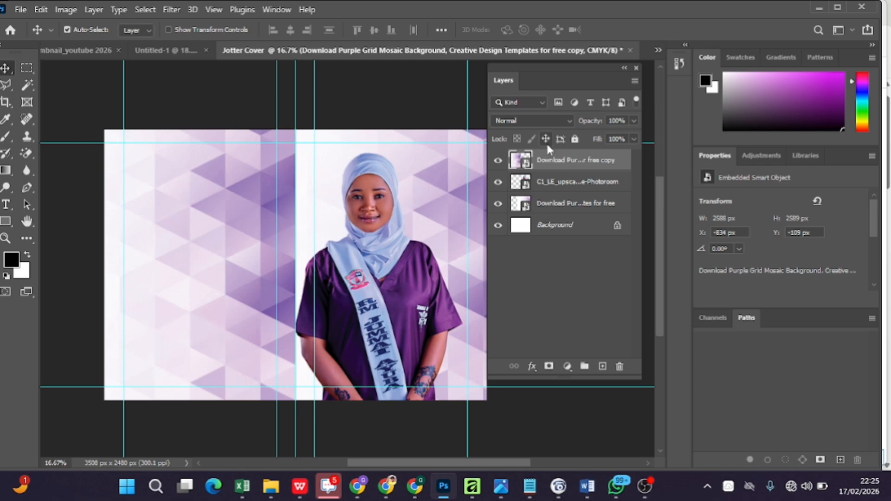
- Group the graduate photo layer with the front-cover purple mosaic layer and name the group Frontal
left_click(570, 186)
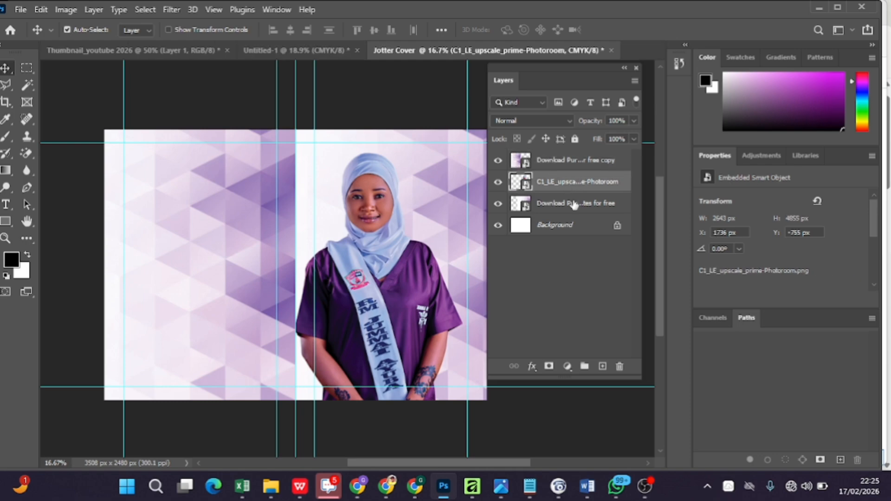
left_click(574, 205, "shift")
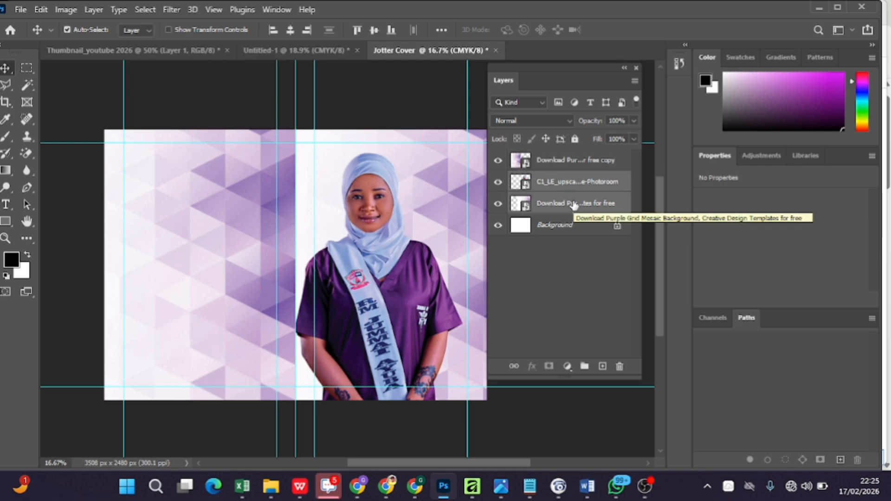
key("ctrl+g")
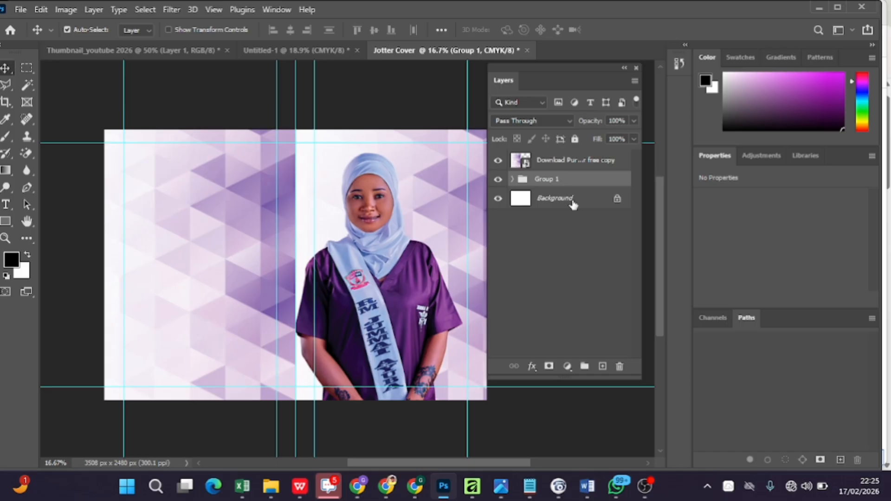
double_click(552, 180)
key("BackSpace")
left_click(440, 191)
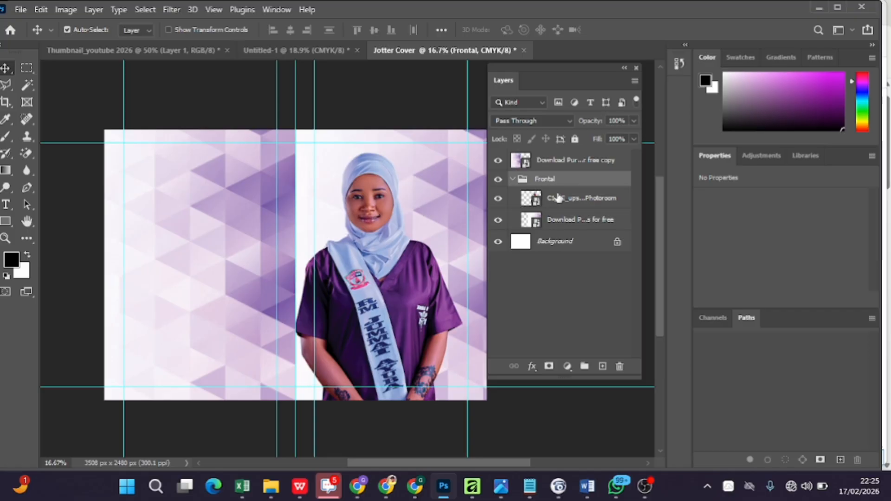
- Draw a rounded rectangle of about 709 x 229 px beside the graduate's head, on a layer above the photo in the Frontal group
left_click(565, 215)
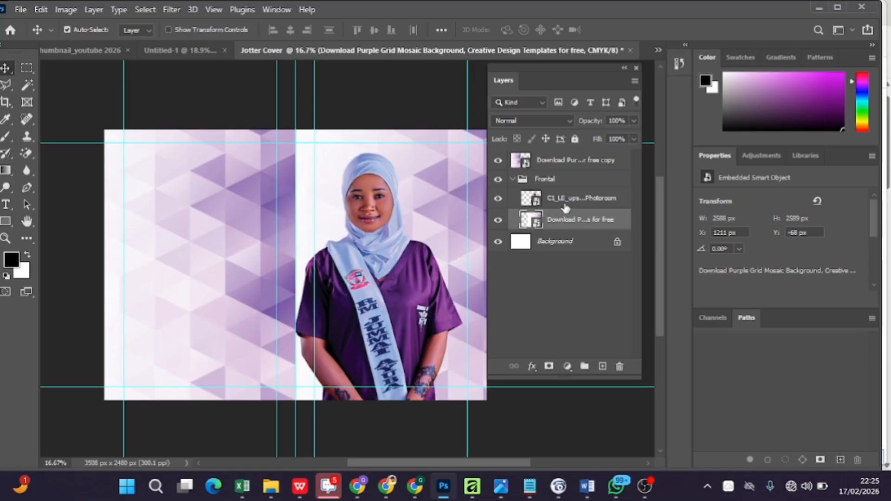
left_click(565, 205)
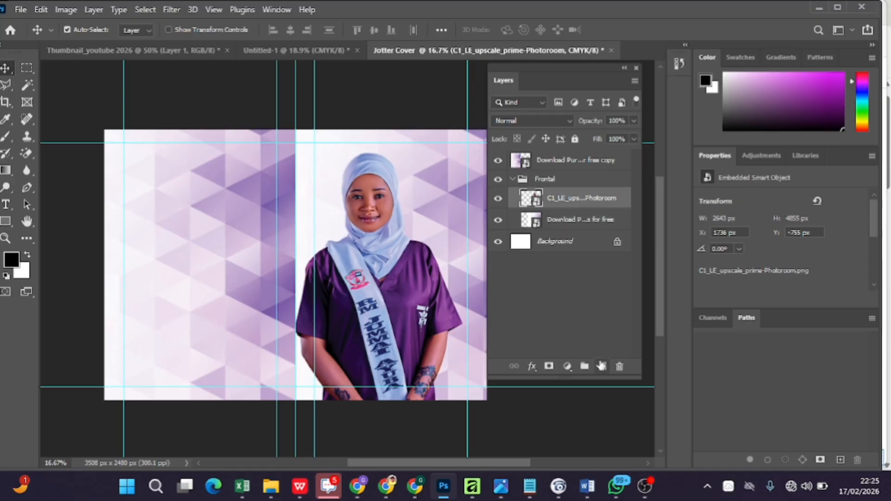
left_click(601, 366)
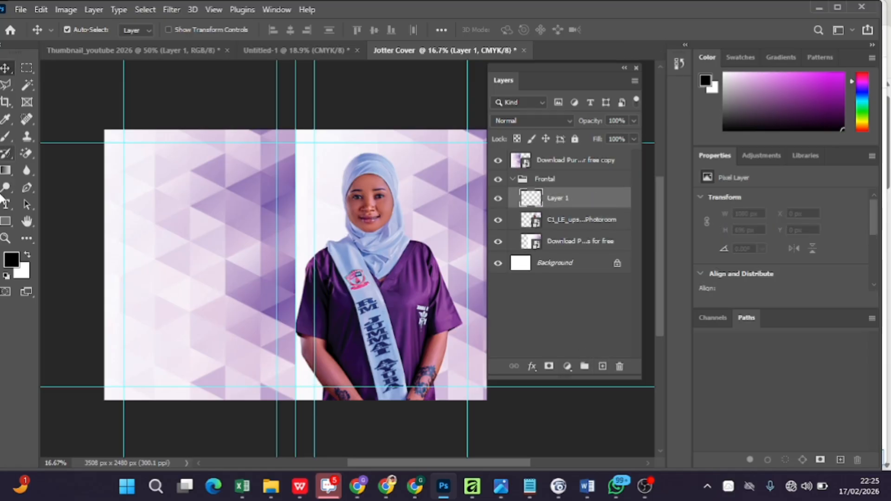
left_click_drag(8, 226, 62, 224)
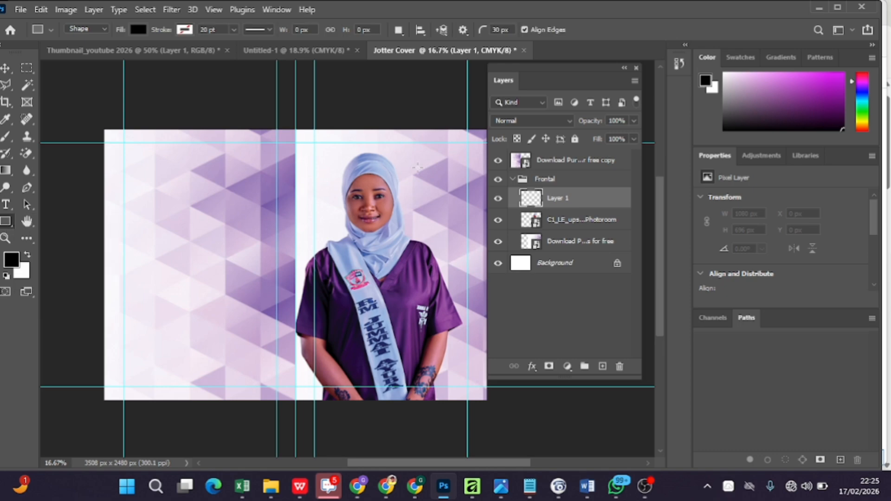
left_click_drag(411, 170, 450, 181)
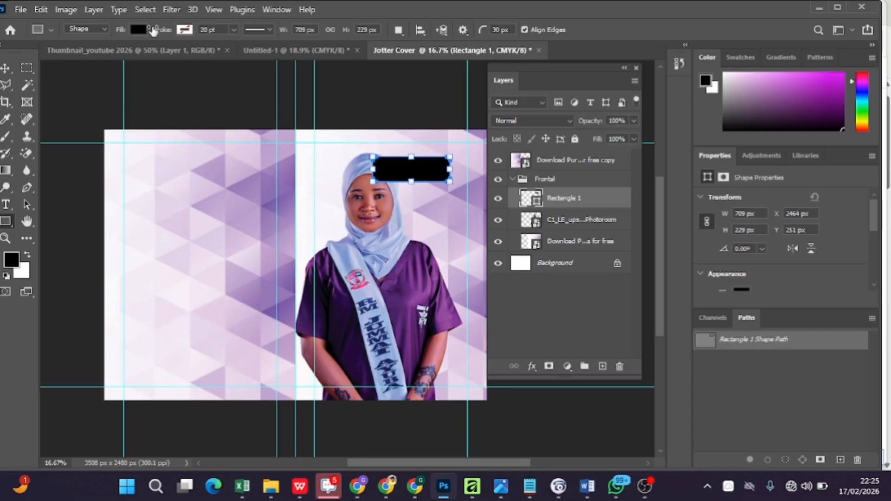
- Fill the rounded rectangle with white and set its layer opacity to 67%
left_click(138, 29)
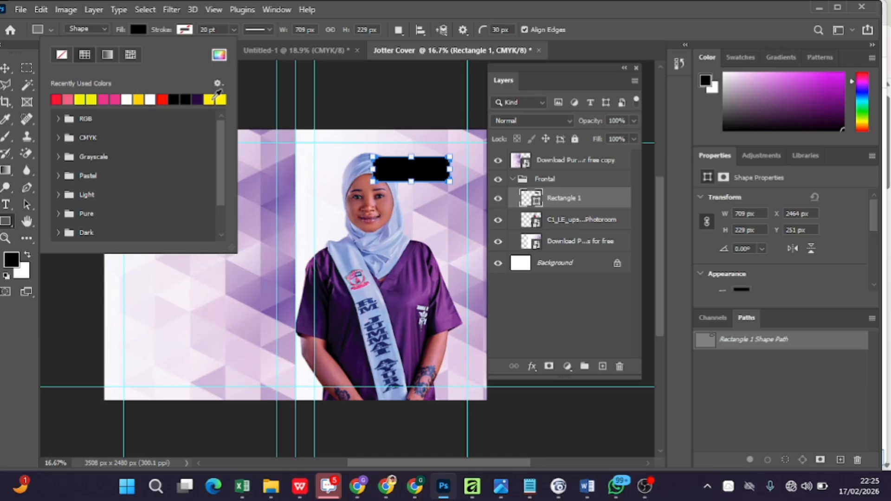
left_click(128, 98)
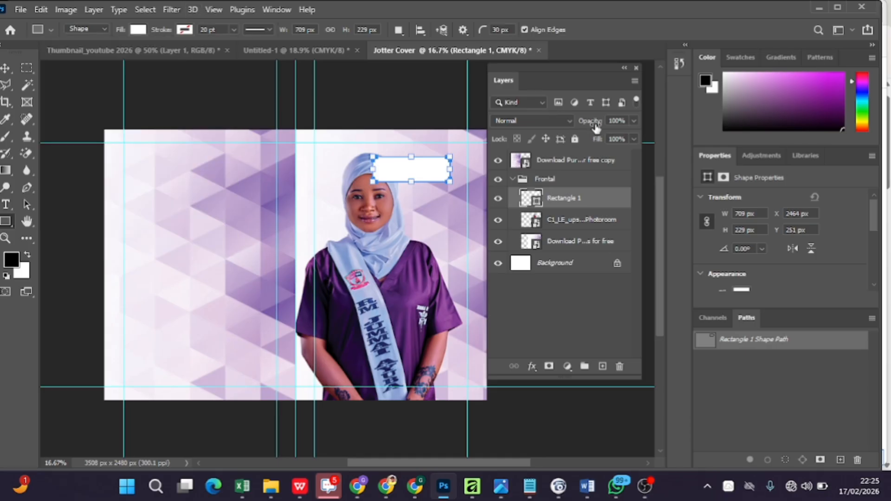
mouse_move(593, 125)
left_mouse_down()
mouse_move(580, 122)
mouse_move(589, 123)
left_mouse_up()
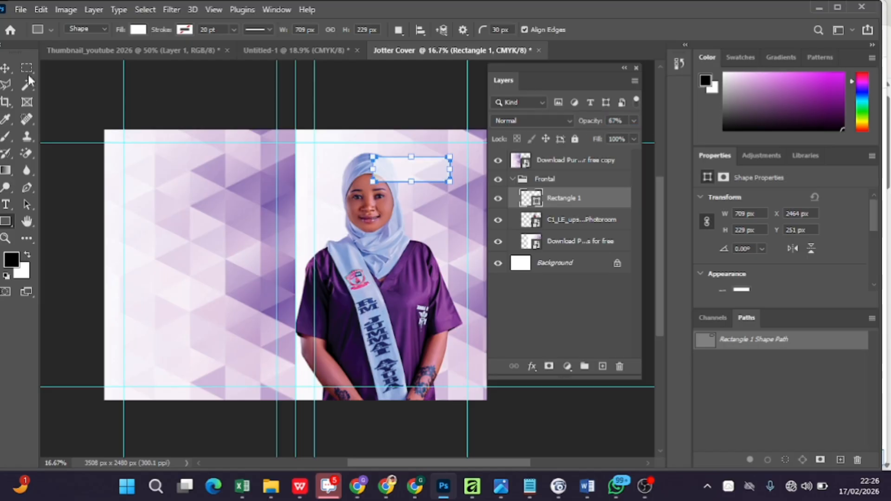
- Move the white rectangle to about X 2624 px, Y 215 px and stack its layer beneath the graduate photo
key("v")
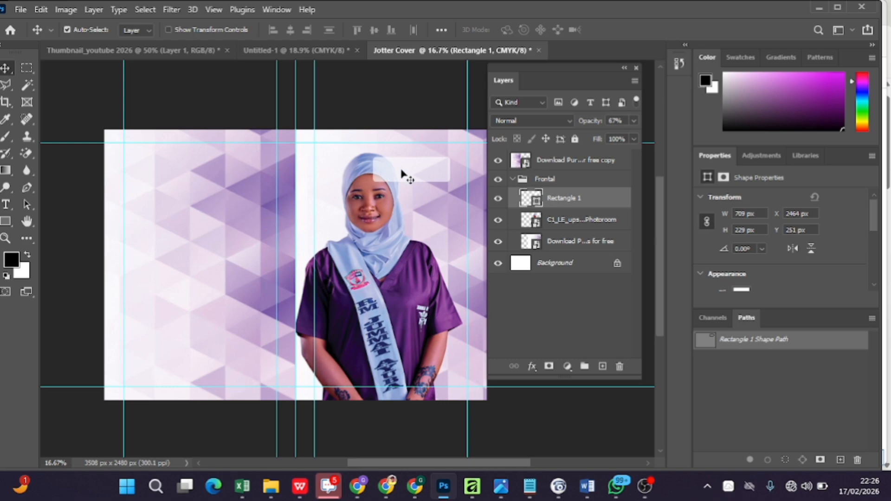
left_click_drag(402, 175, 417, 170)
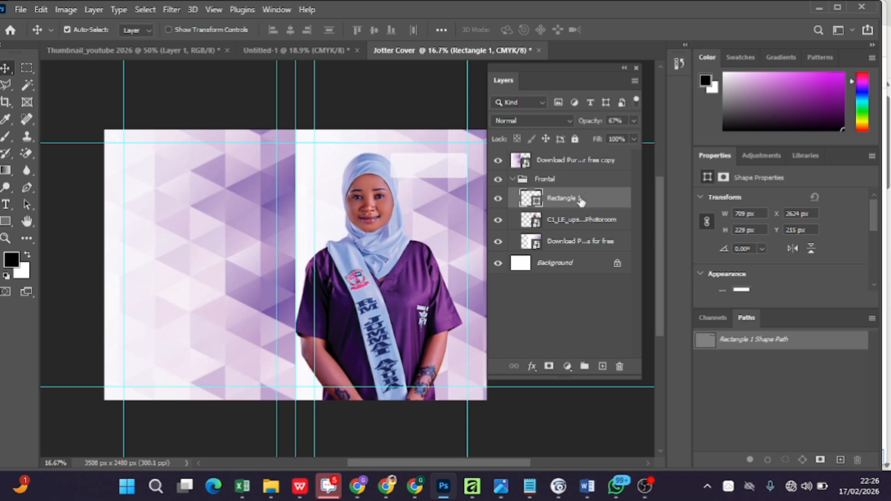
left_click_drag(581, 202, 581, 231)
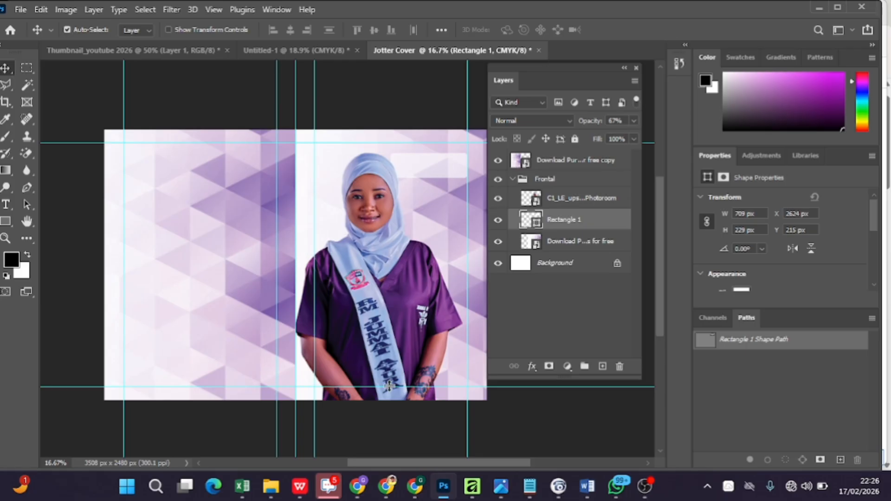
- Place the college crest, WhatsApp Image 2026-02-09 at 9.12.14 PM-Photoroom, from the Graduations folder in File Explorer onto the Photoshop canvas
mouse_move(270, 488)
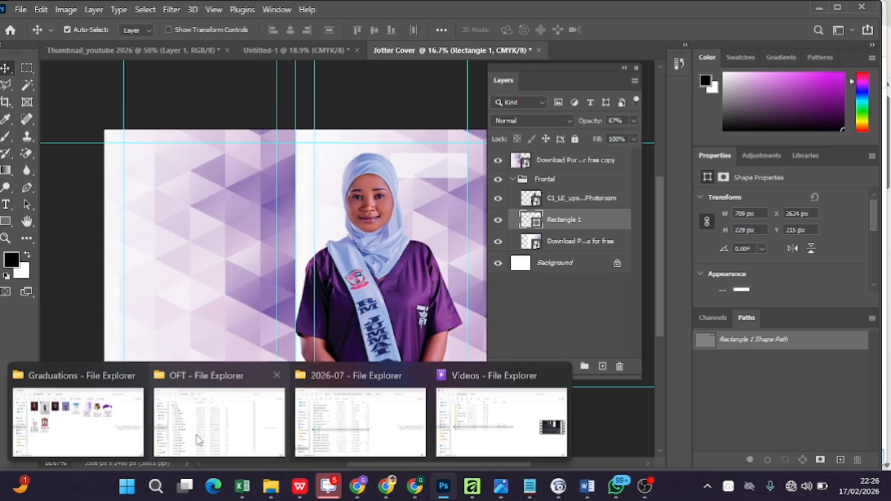
left_click(109, 432)
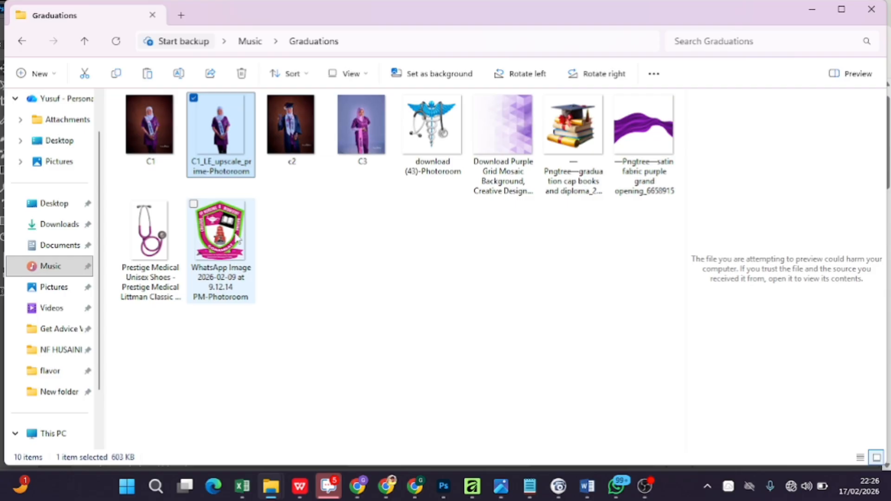
left_click_drag(232, 274, 399, 263)
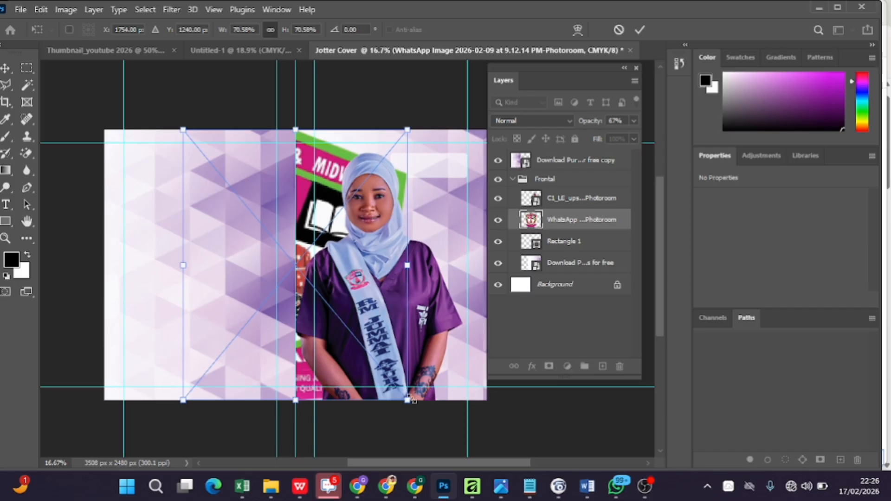
- Scale the college crest to about 4.69% and place it on the left end of the white rectangle beside the graduate's head
left_click_drag(408, 400, 285, 251)
key("Right")
key("Right")
key("Right")
key("Right")
key("Right")
key("Right")
key("Right")
key("Right")
key("Right")
key("Right")
key("Right")
key("Right")
key("Right")
key("Right")
key("Right")
key("Right")
key("Right")
key("Right")
key("Right")
key("Right")
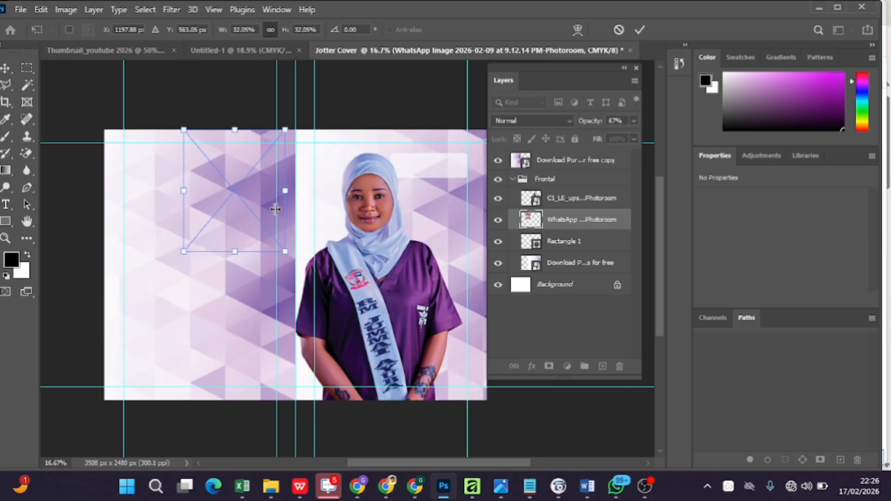
key("Right")
key("Right")
key("Right")
key("Right")
key("Right")
key("Right")
key("Right")
key("Right")
key("Right")
key("Right")
key("Right")
key("Right")
key("Right")
key("Right")
key("Right")
key("Right")
key("Right")
key("Right")
key("Right")
key("Right")
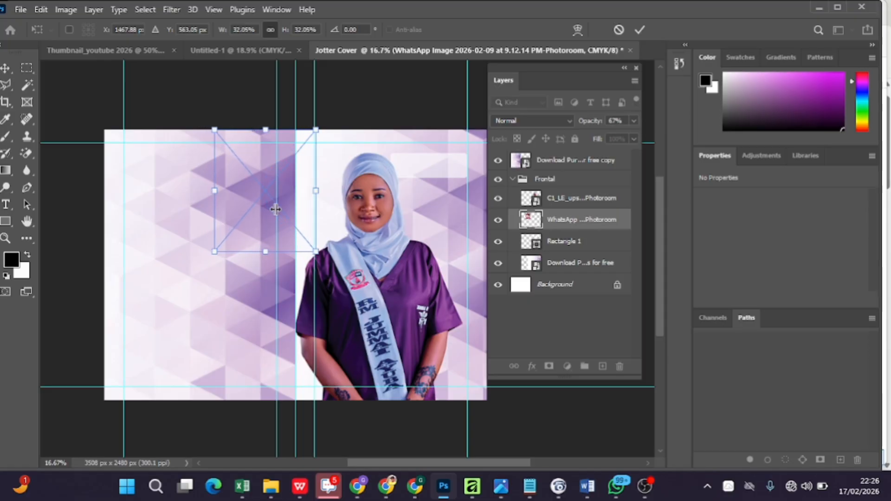
key("Right")
key("Right")
key("Right")
key("Right")
key("Right")
key("Right")
key("Right")
key("Right")
key("Right")
key("Right")
key("Right")
key("Right")
key("Right")
key("Right")
key("Right")
key("Right")
key("Right")
key("Right")
key("Right")
key("Right")
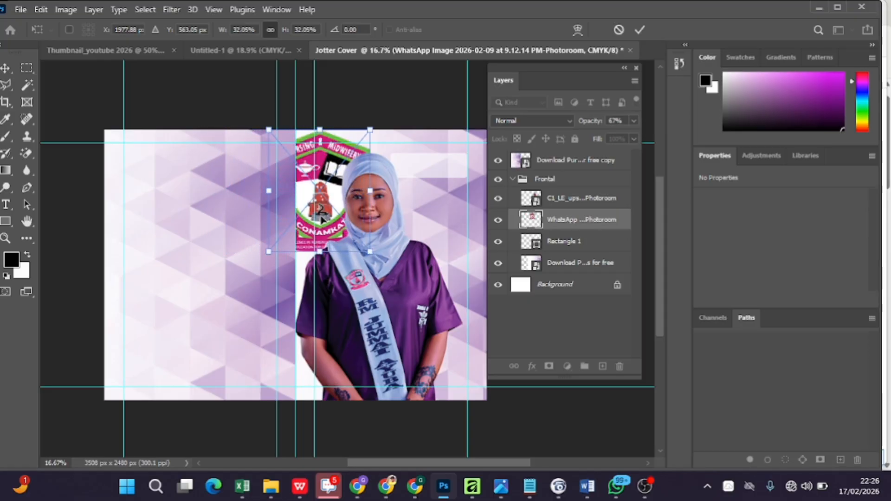
left_click_drag(268, 127, 408, 171)
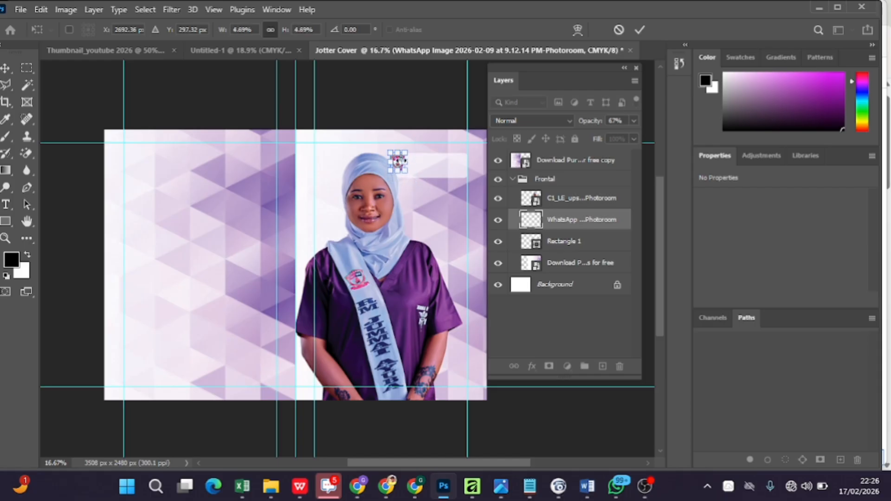
left_click(642, 29)
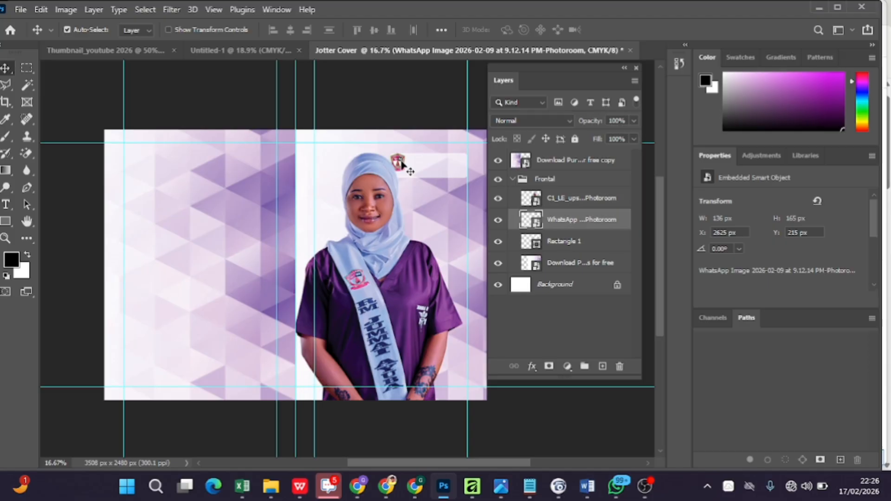
- Move the college crest to about X 2727 px, Y 247 px, inside the left part of the white rectangle
left_click_drag(402, 162, 411, 167)
key("Up")
key("Up")
key("Up")
key("Up")
key("Up")
key("Up")
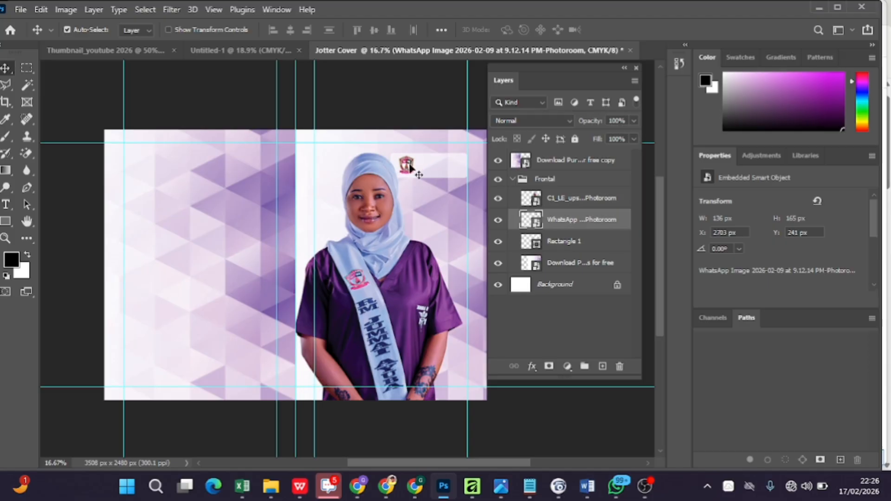
key("Left")
key("Left")
key("Left")
key("Left")
key("Left")
key("Left")
key("Right")
key("Right")
key("Right")
key("Right")
key("Right")
key("Right")
key("Right")
key("Right")
key("Right")
key("Right")
key("Right")
key("Right")
key("Right")
key("Right")
key("Right")
key("Right")
key("Right")
key("Right")
key("Right")
key("Right")
key("Down")
key("Down")
key("Down")
key("Down")
key("Down")
key("Down")
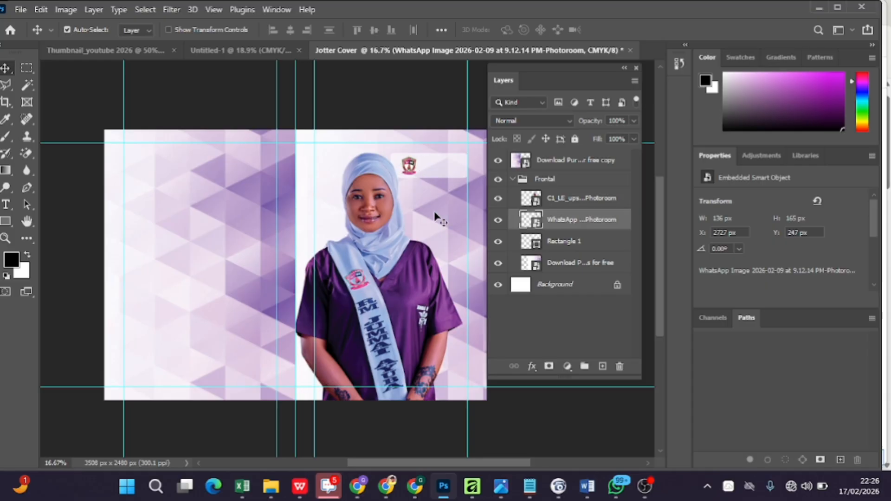
- Copy the line "college of Nursing and Midwifery, Katsina" from the Notepad file and return to Photoshop
left_click(529, 493)
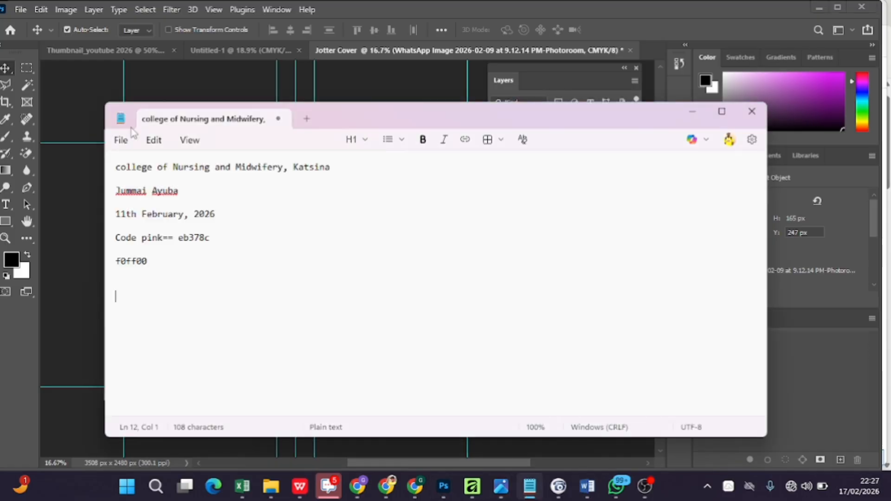
triple_click(114, 168)
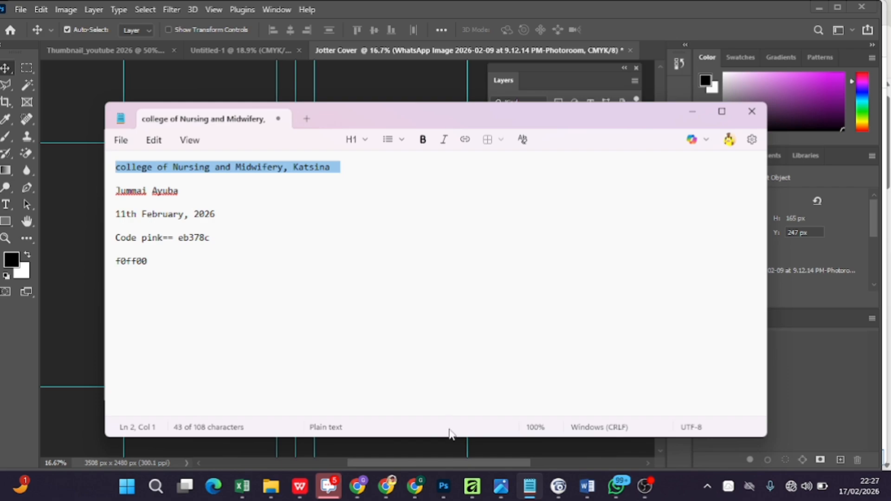
left_click(444, 486)
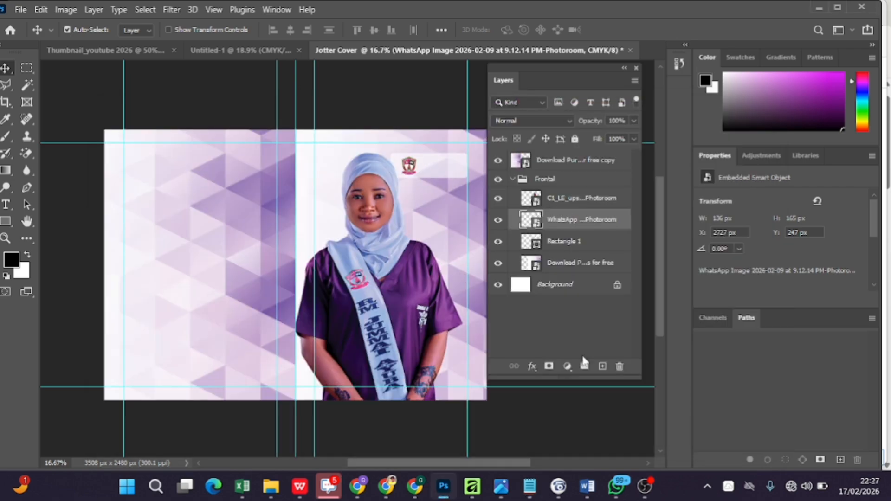
- Add a text layer above the crest layer, replacing the placeholder with the copied college name, and select all its text
left_click(602, 366)
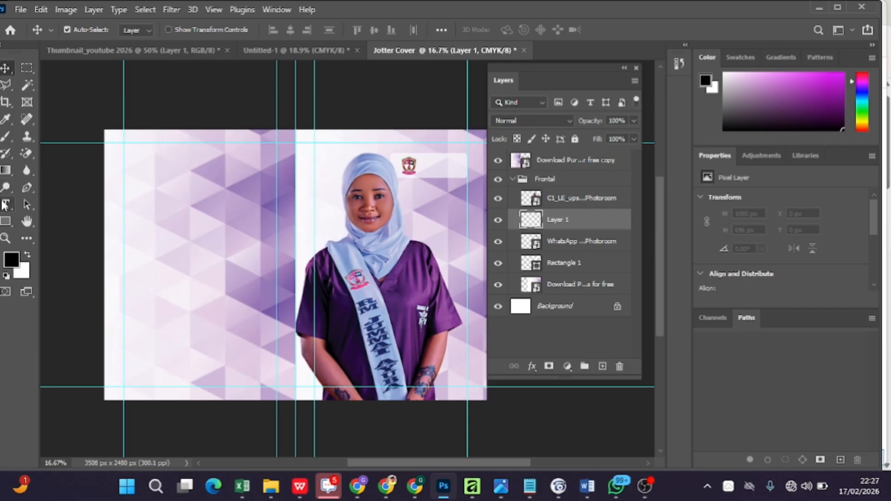
left_click_drag(6, 206, 72, 206)
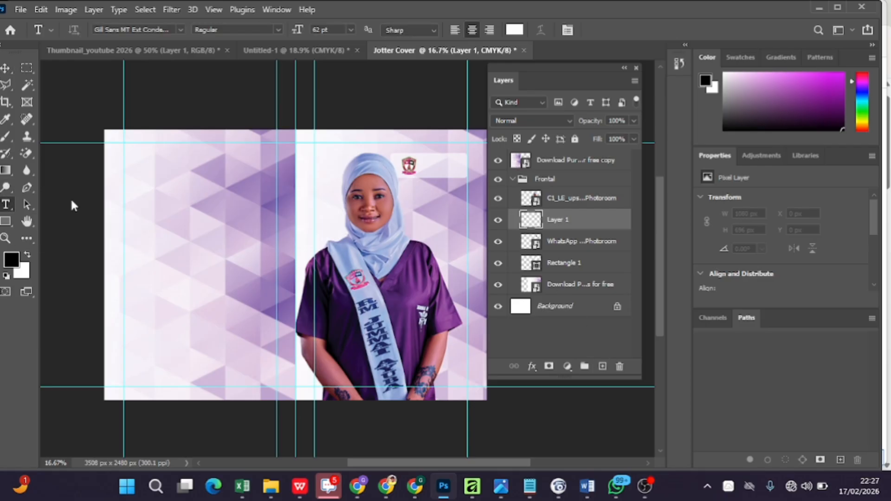
left_click(431, 163)
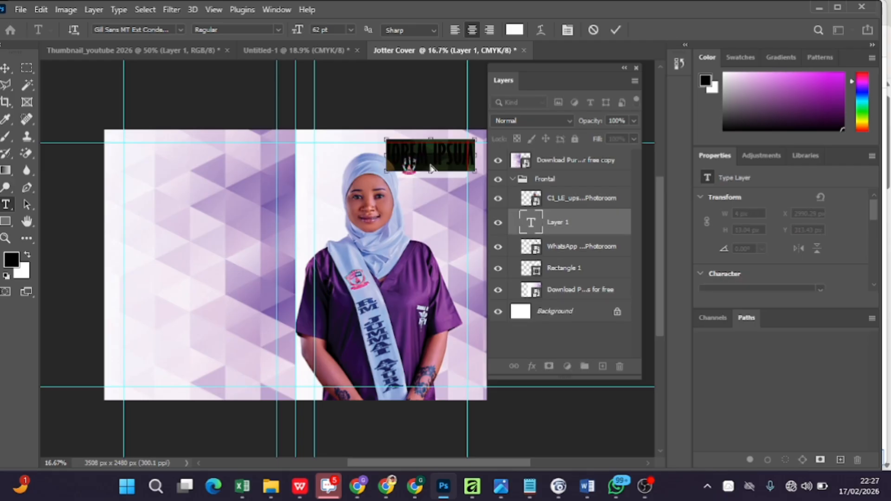
key("BackSpace")
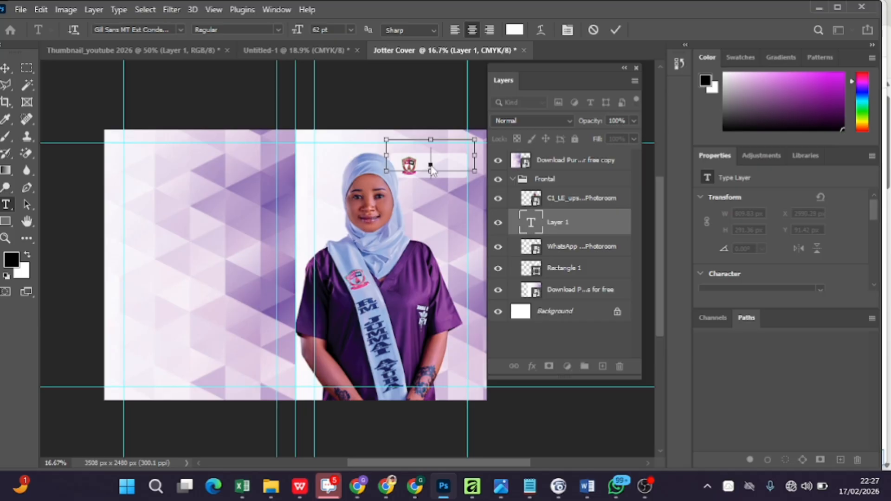
key("ctrl+v")
key("ctrl+a")
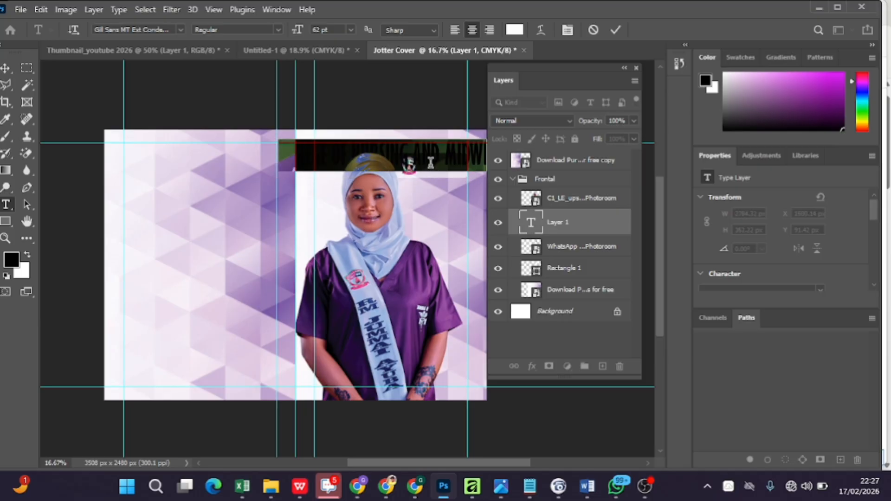
- Set the text colour of the college name to black (000000)
left_click(514, 30)
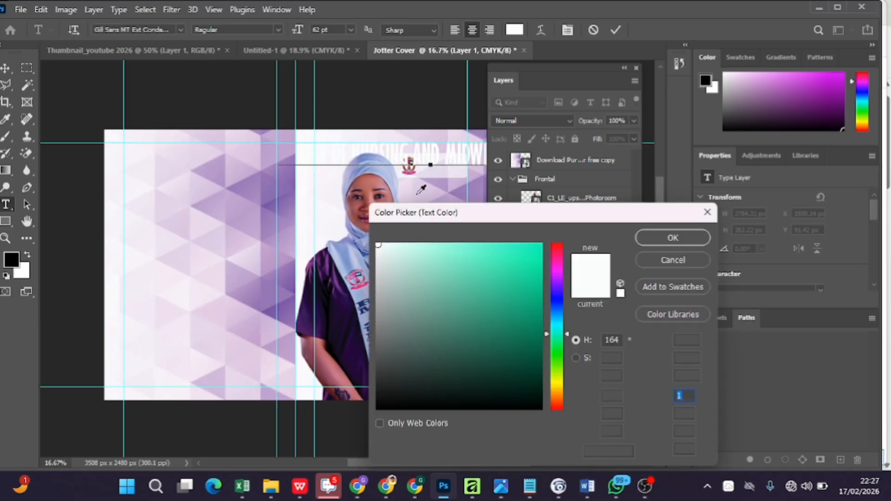
left_click(451, 329)
left_click_drag(451, 328, 577, 450)
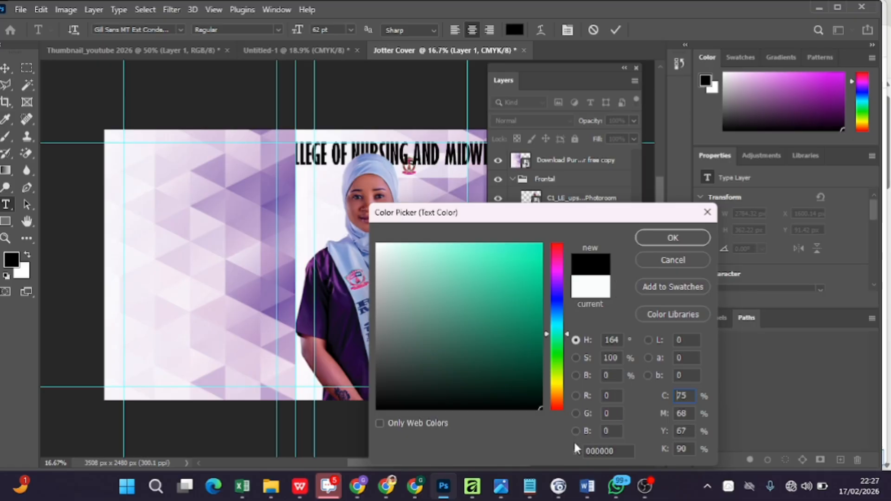
left_click(673, 240)
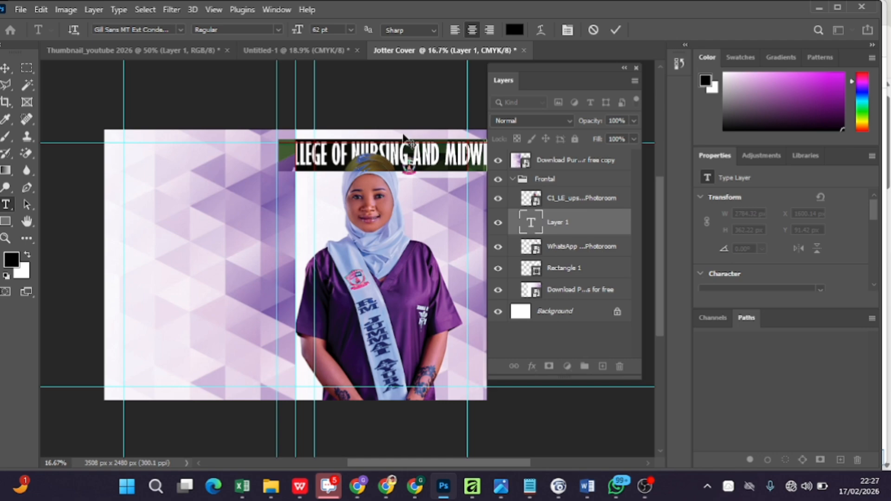
- Change the college name's font to Arial and reduce its size to 19 pt
left_click(180, 29)
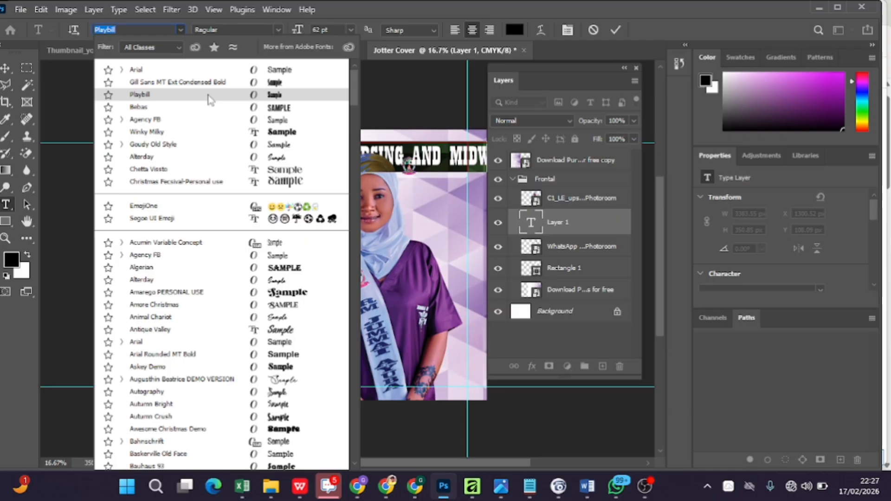
left_click(229, 70)
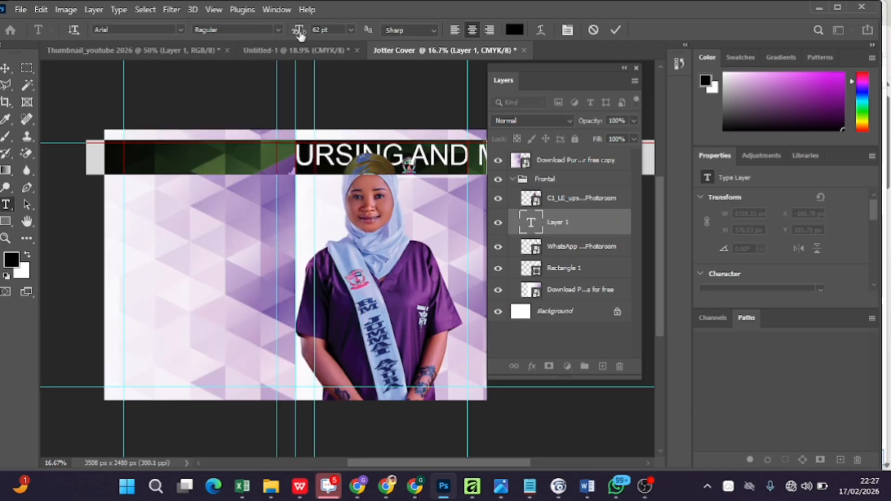
left_click_drag(299, 35, 274, 31)
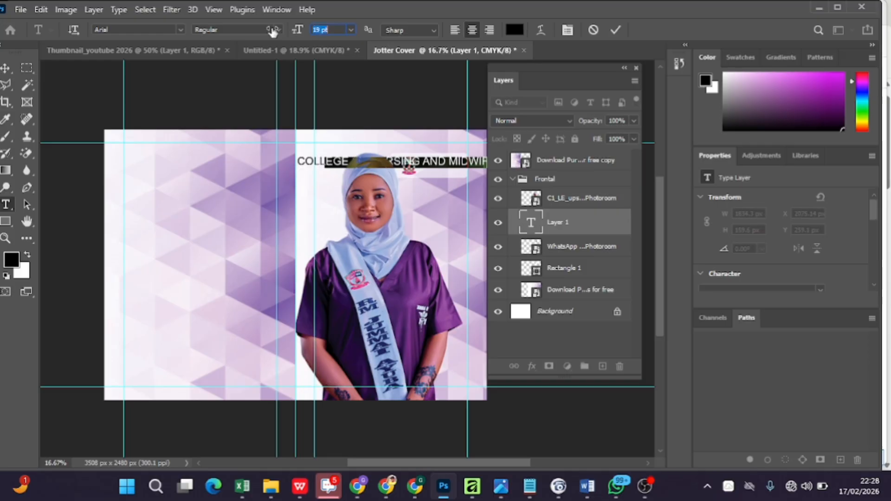
- Break the college name into two lines before "Midwifery", set all of it to 8 pt, and commit the text
left_click(431, 170)
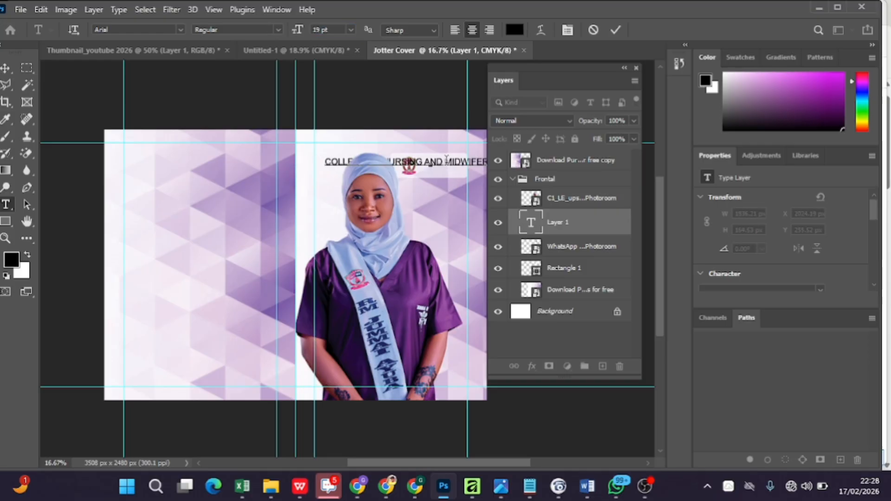
key("Return")
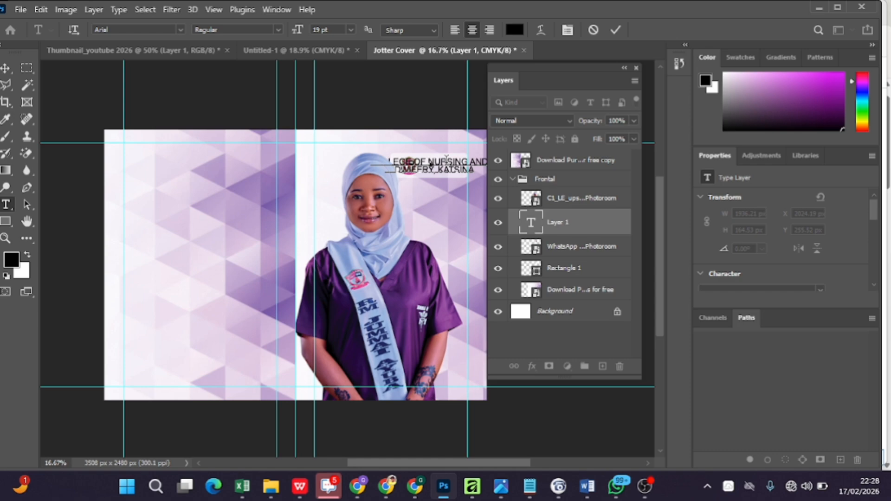
key("ctrl+a")
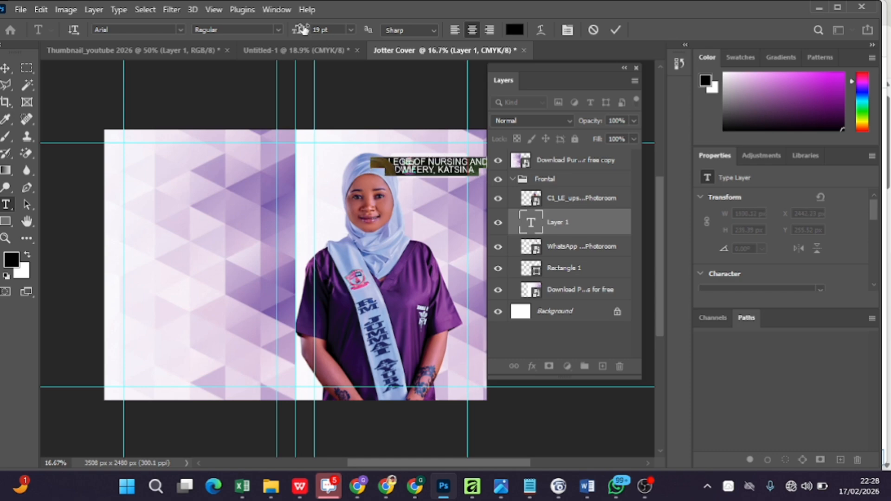
left_click_drag(302, 30, 297, 32)
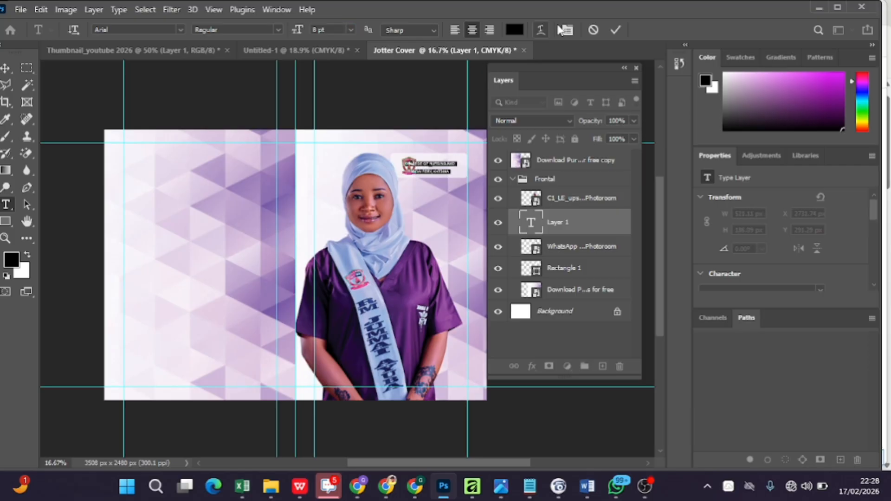
left_click(616, 29)
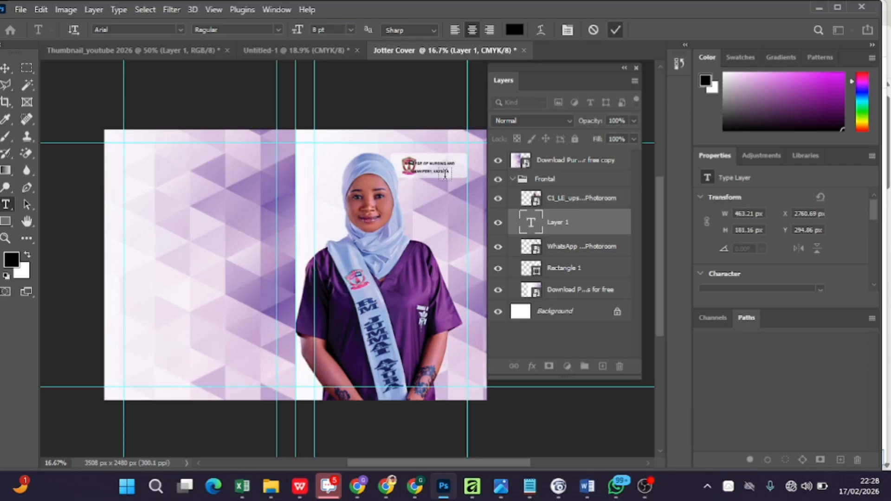
- Move the college name to about X 2861 px, Y 283 px, and shift the crest left to X 2697 px
left_click(6, 68)
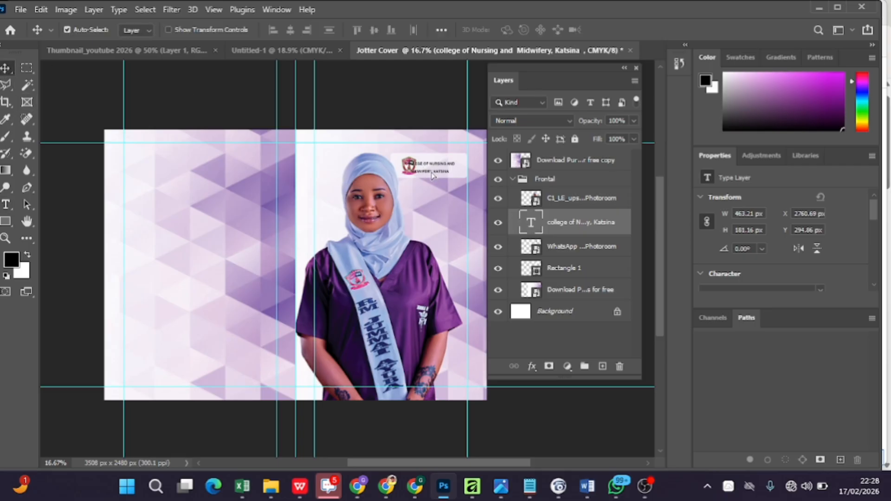
left_click_drag(431, 176, 441, 174)
left_click(406, 171)
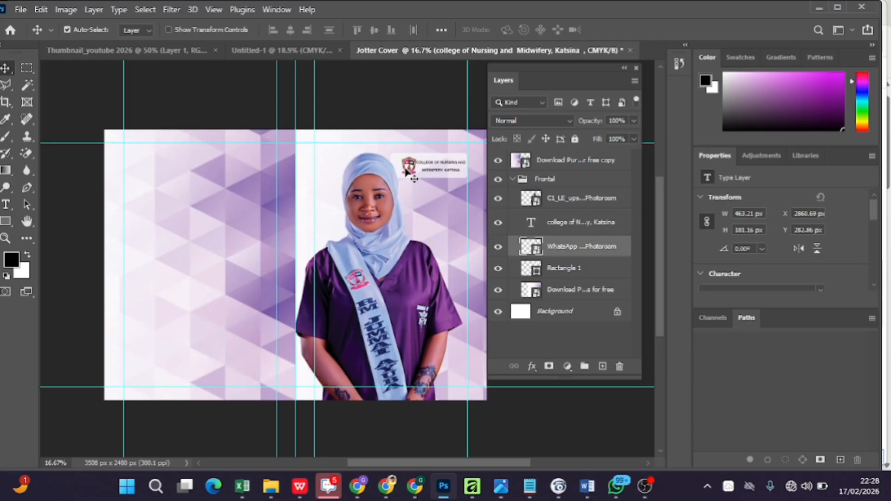
left_click_drag(406, 171, 405, 171)
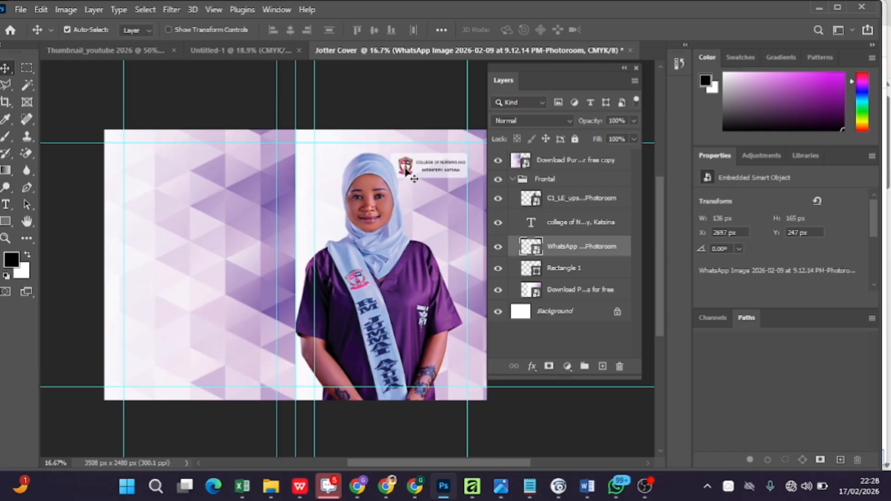
- Tighten the leading of the two-line college name to 12 pt and commit the text
double_click(441, 164)
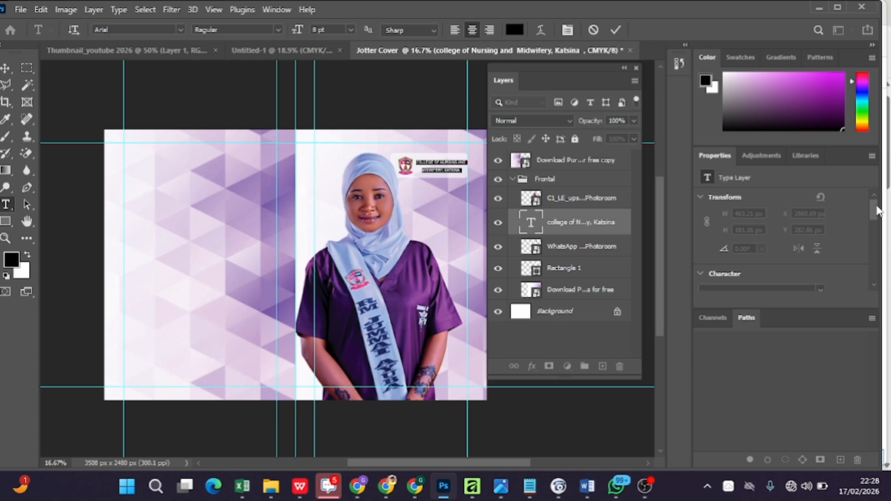
left_click_drag(877, 211, 877, 236)
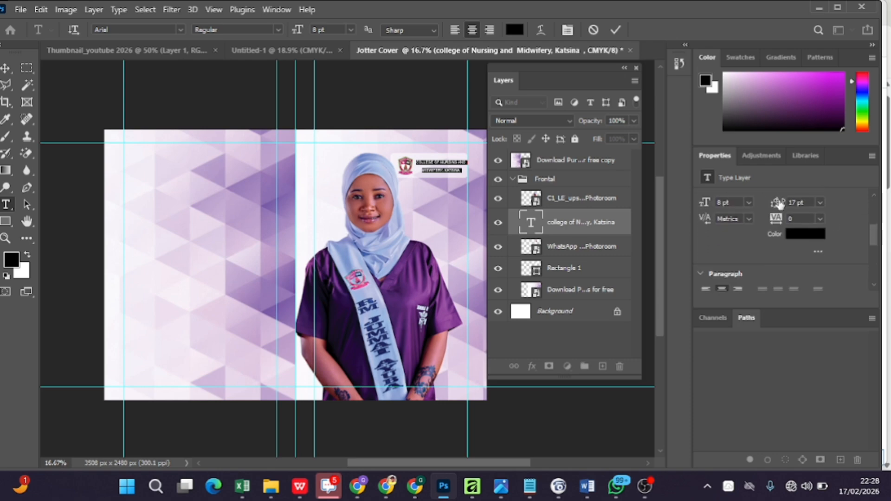
left_click_drag(779, 204, 770, 203)
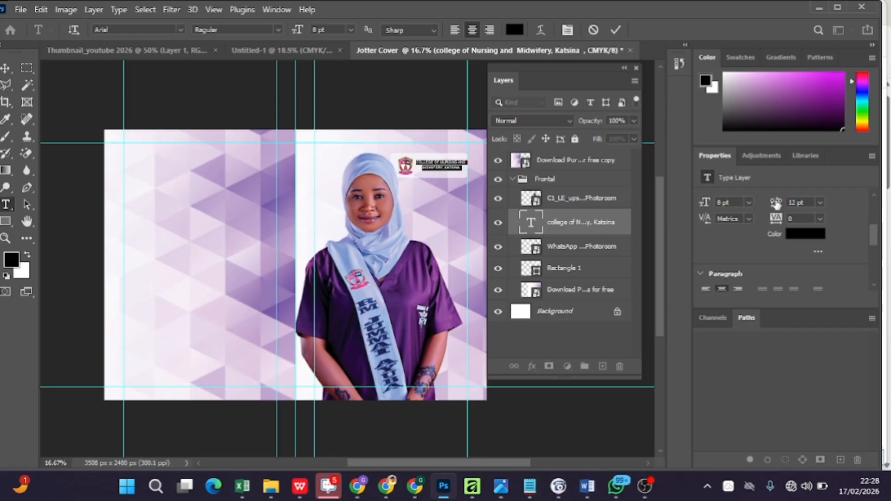
left_click_drag(704, 204, 704, 203)
left_click(617, 31)
- Nudge the college name slightly left and down so it sits inside the white rectangle beside the crest
key("v")
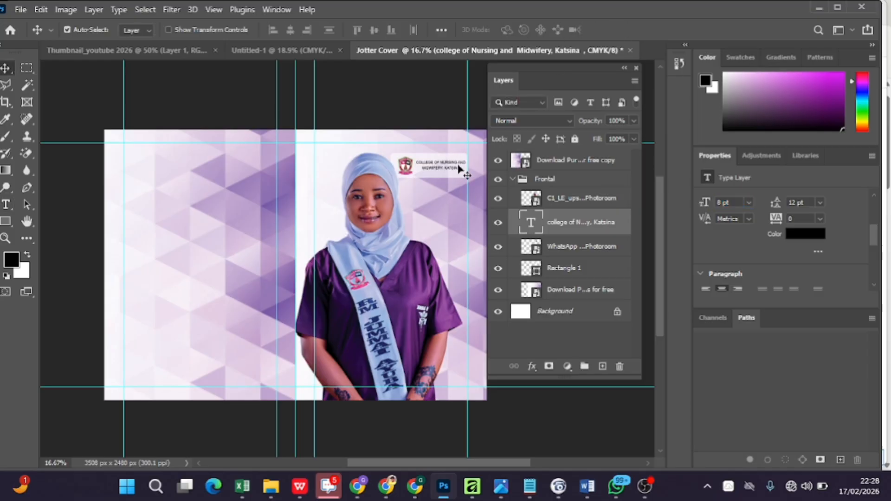
key("shift+Left")
key("shift+Down")
key("shift+Down")
key("shift+Up")
- Draw a black rectangle about 1797 by 492 px across the graduate's waist and stack its layer above the photo
left_click(604, 366)
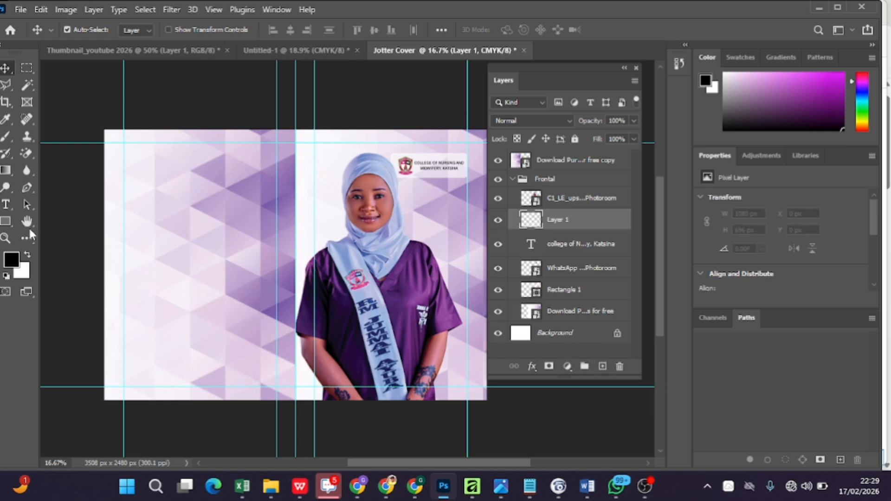
left_click(5, 224)
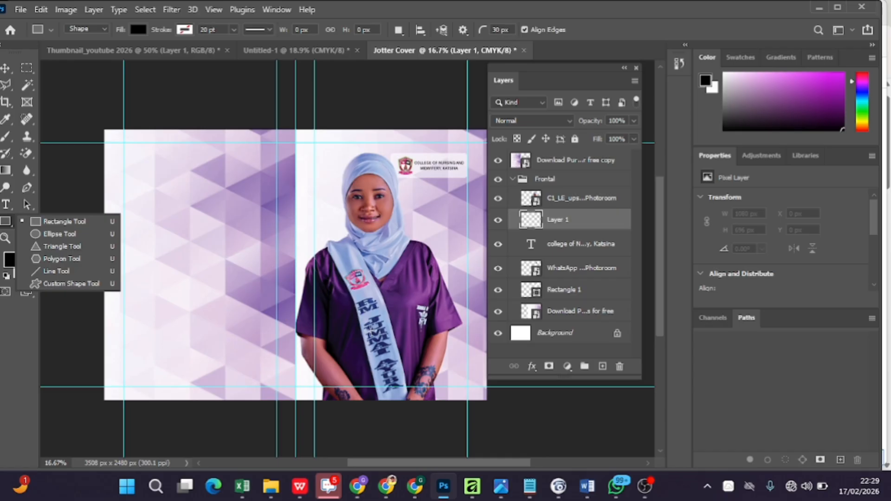
left_click_drag(370, 324, 442, 345)
left_click_drag(450, 354, 464, 349)
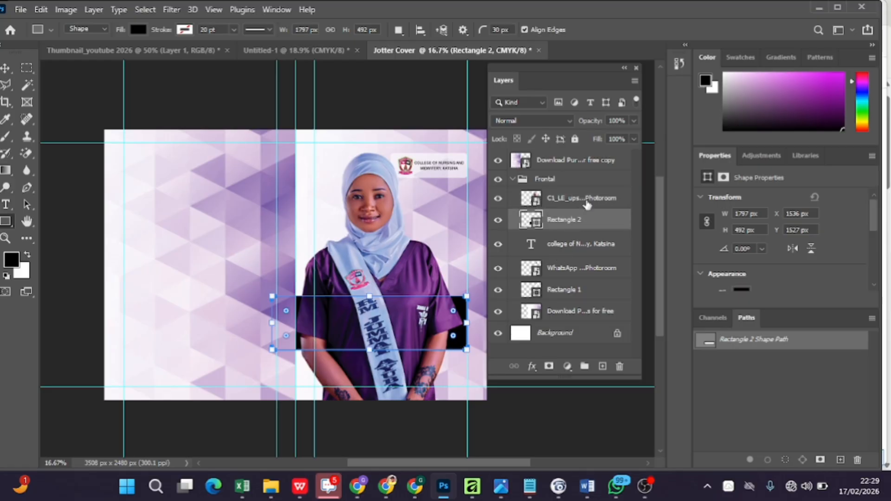
left_click_drag(587, 204, 587, 231)
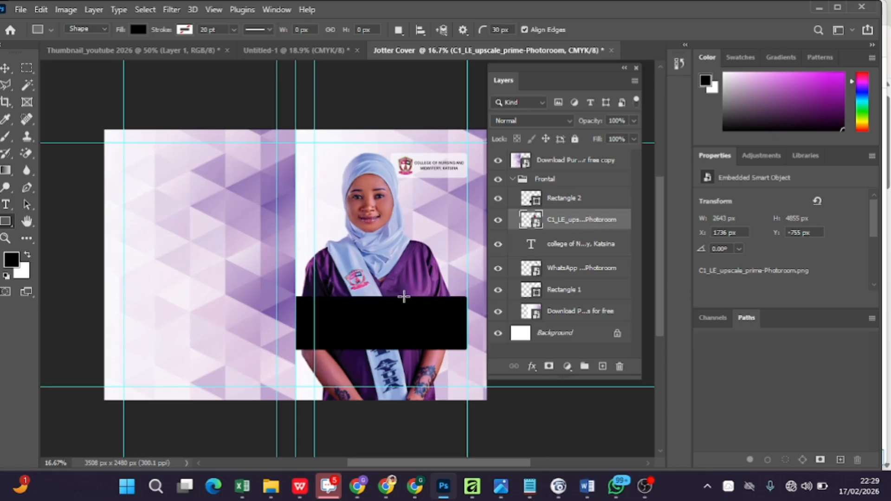
- Move the black rectangle to about X 2261 px, Y 1864 px, resting on the lower horizontal guide
left_click(9, 68)
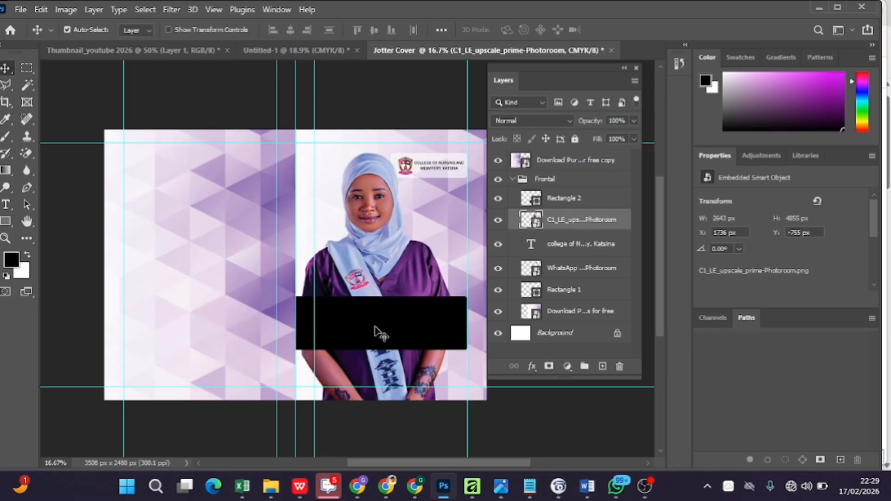
left_click_drag(381, 334, 454, 359)
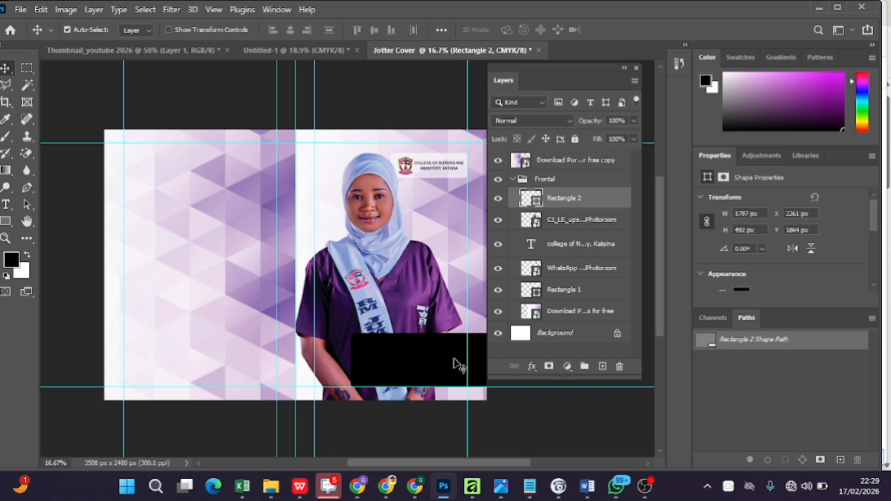
left_click_drag(458, 362, 458, 361)
- Round all corners of the black rectangle to 137 px and shift it slightly left along the lower guide
left_click_drag(875, 229, 876, 259)
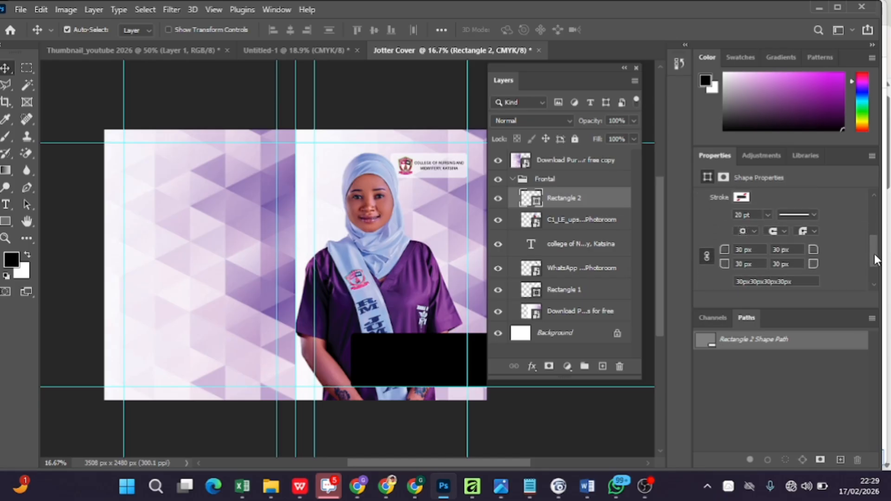
left_click(739, 250)
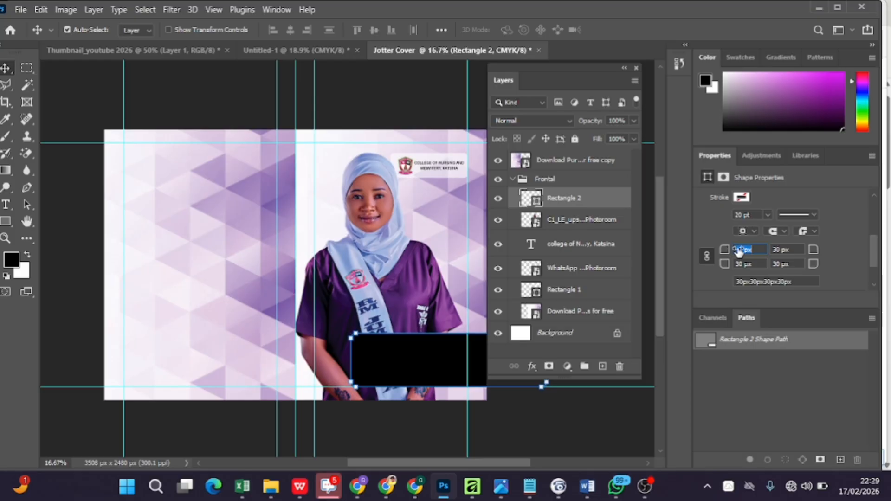
left_click_drag(739, 250, 796, 247)
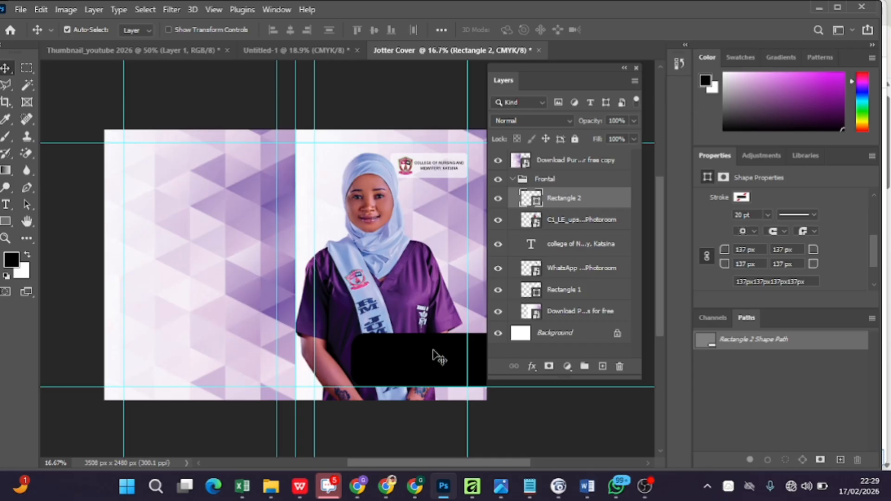
left_click_drag(432, 358, 418, 352)
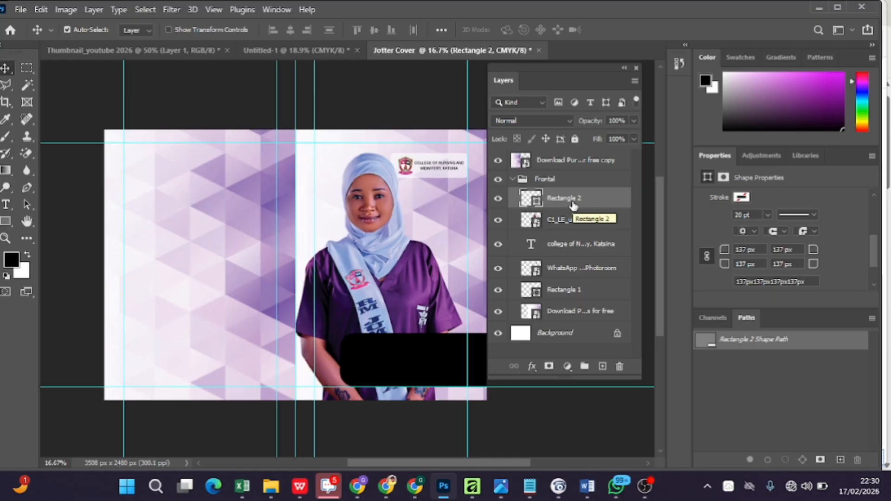
- Add a Gradient Overlay to the black rounded rectangle and set the gradient's starting stop to purple #6d00a9
left_click(534, 371)
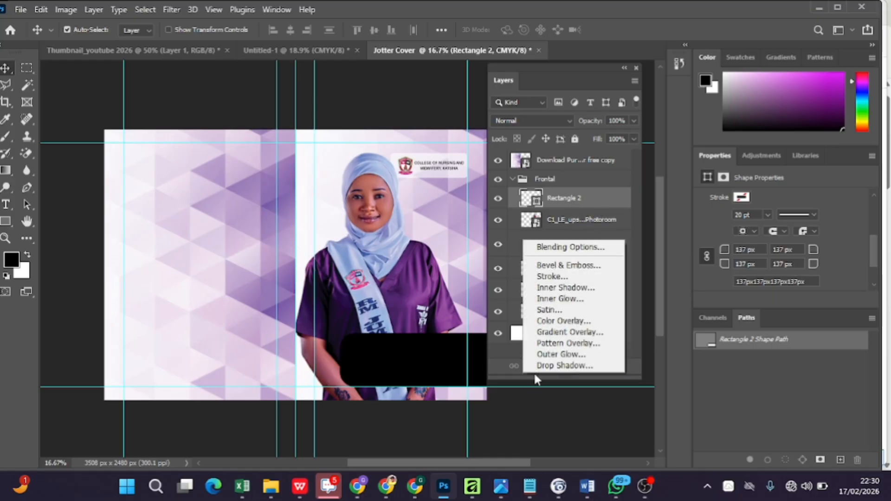
left_click(556, 332)
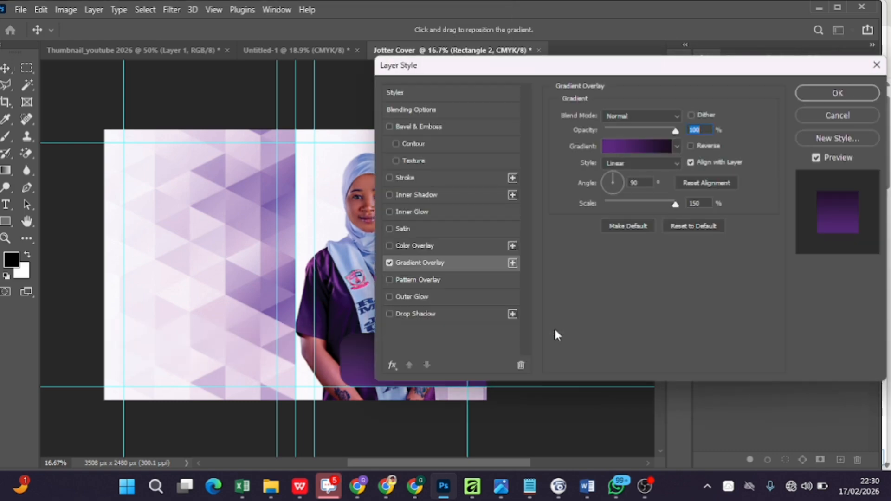
left_click(636, 147)
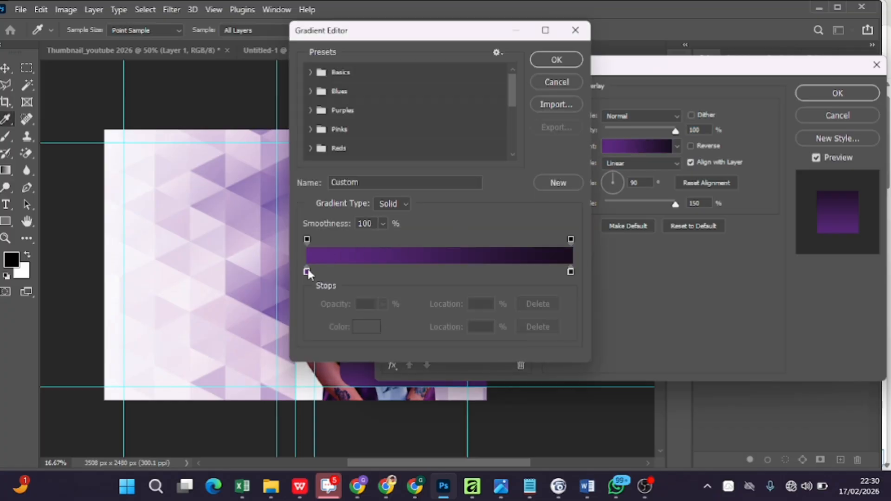
left_click(307, 273)
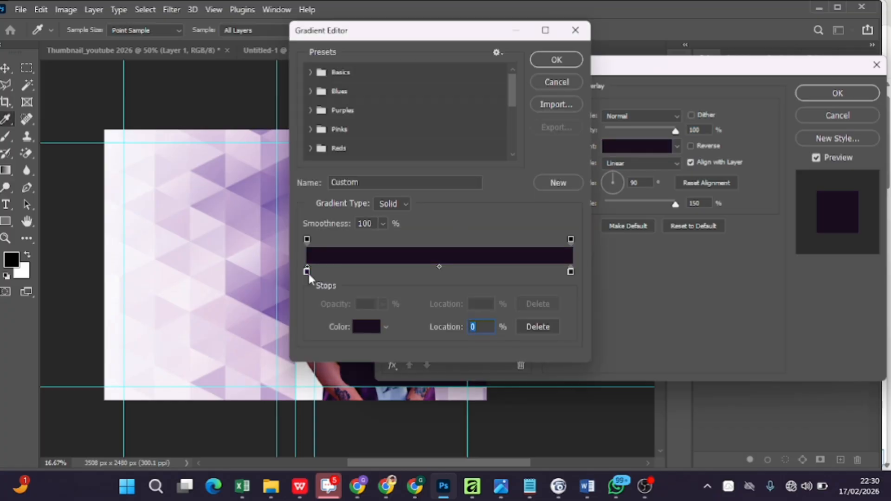
double_click(307, 272)
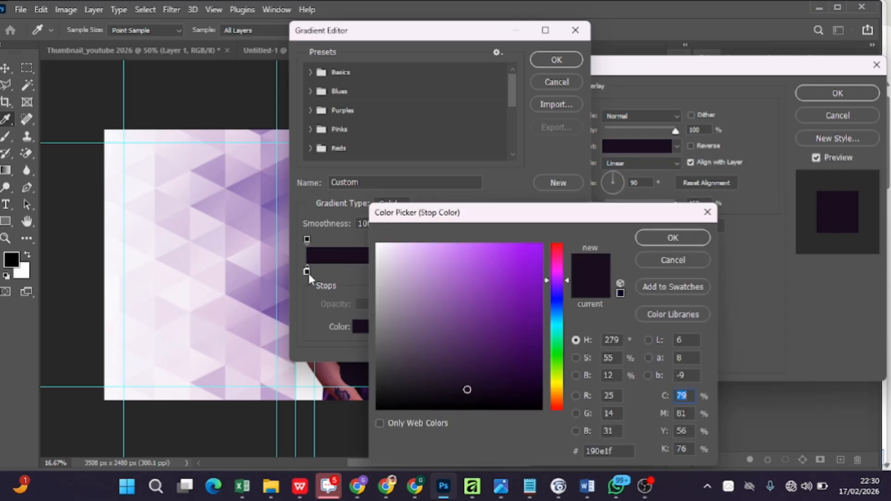
left_click(532, 243)
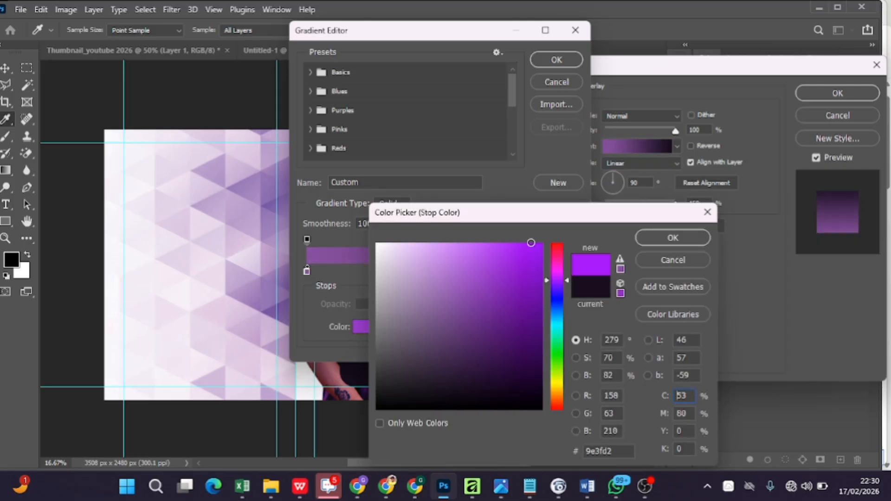
left_click_drag(527, 270, 541, 300)
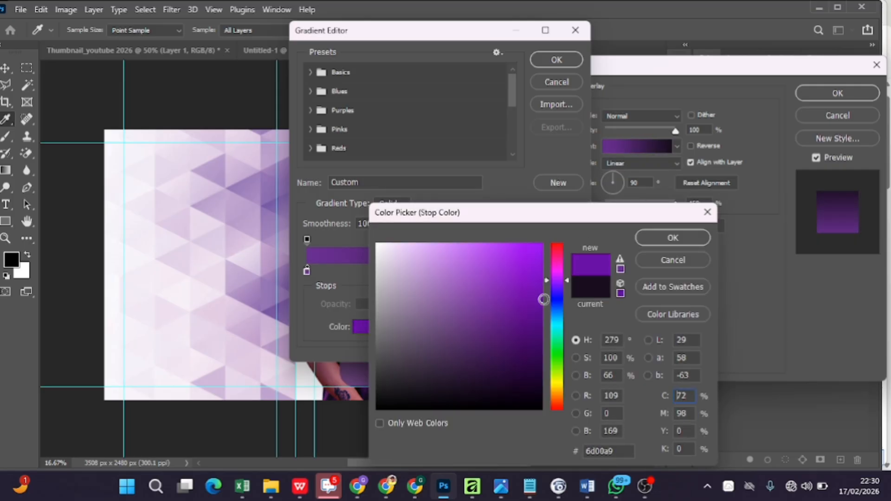
left_click(651, 234)
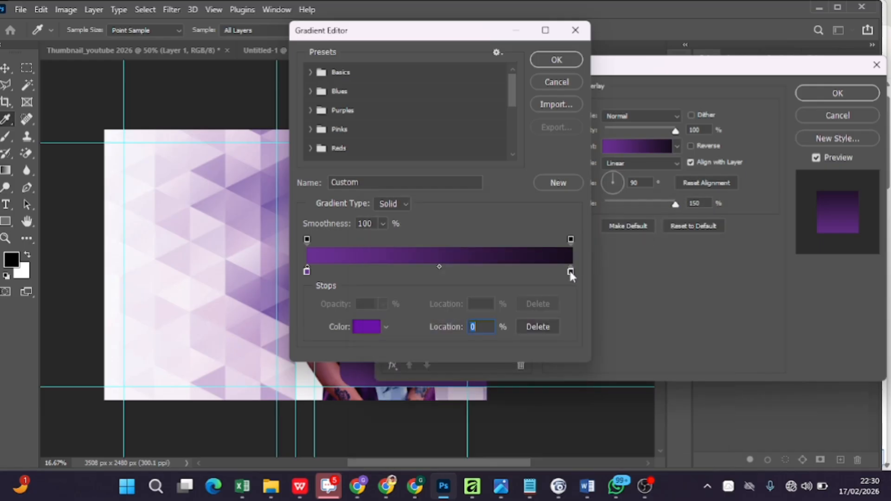
left_click(570, 270)
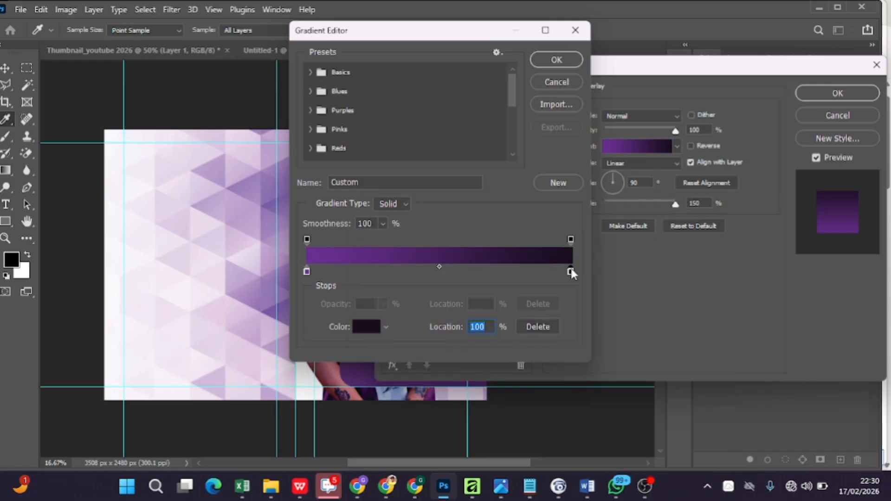
left_click(557, 61)
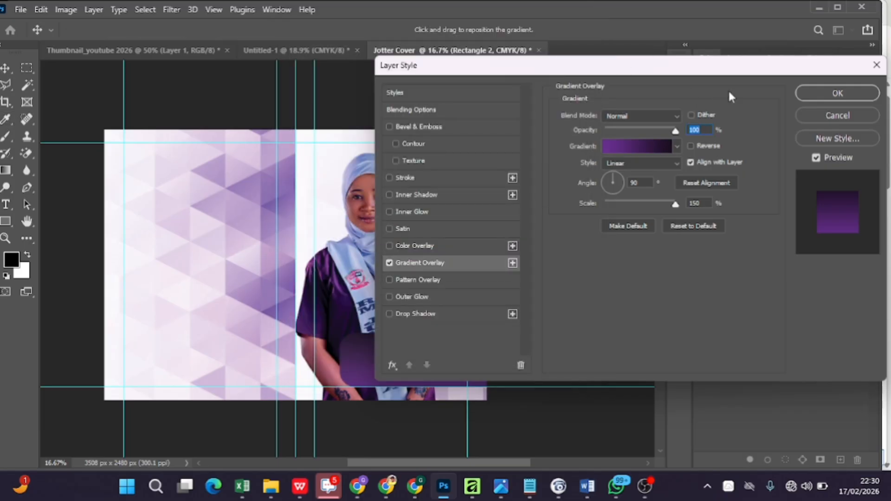
- Move the gradient's dark end stop to the 54% location
left_click(652, 149)
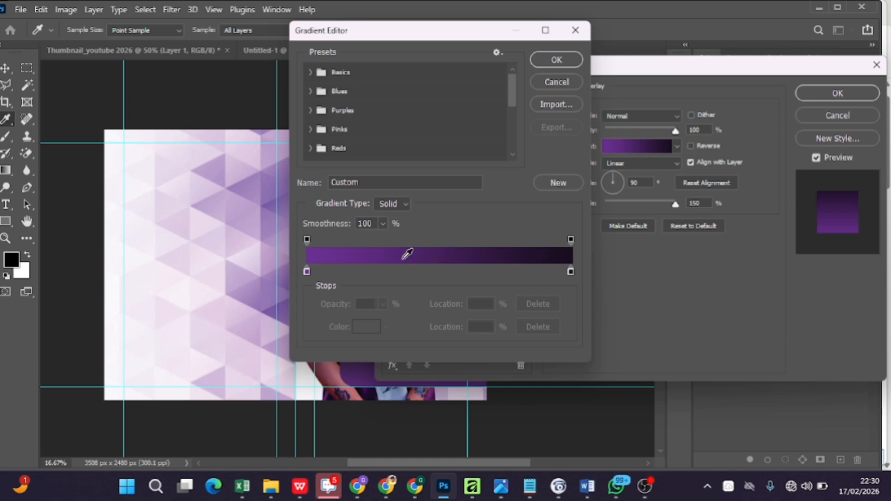
left_click_drag(571, 273, 497, 274)
left_click_drag(443, 273, 449, 274)
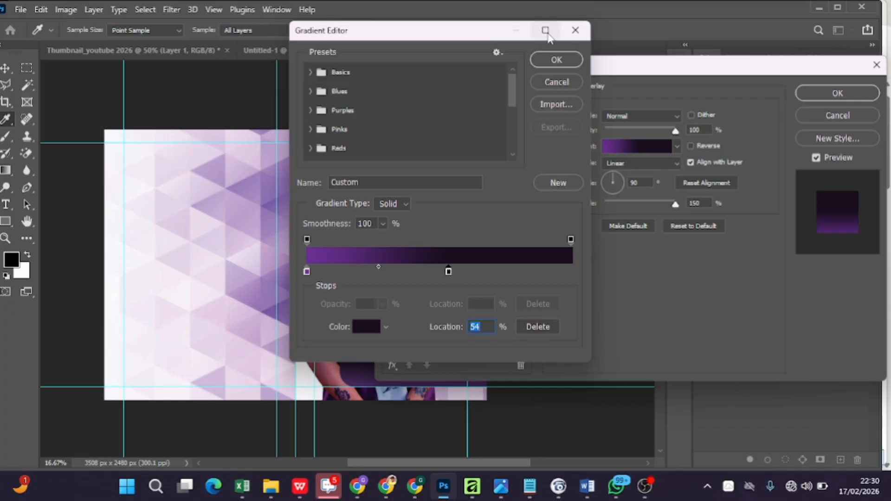
left_click(555, 60)
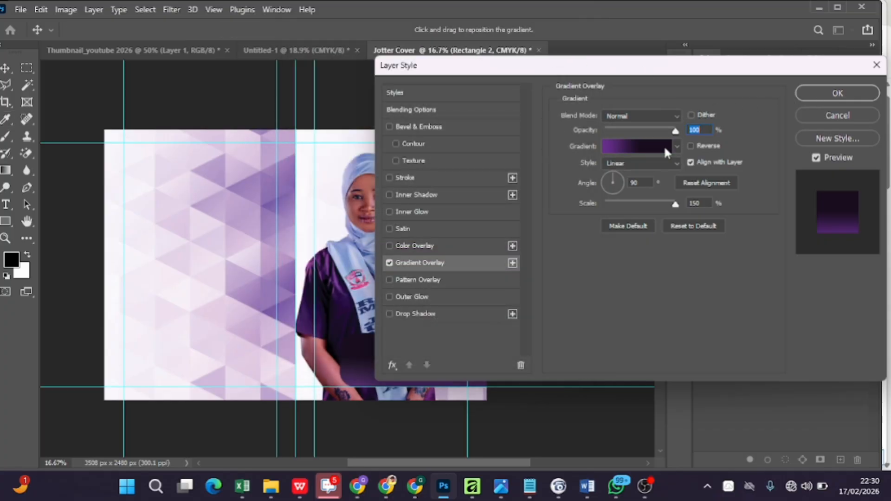
- Recolor the gradient's dark stop to deep purple #20042f and apply the overlay to the banner rectangle
left_click(678, 146)
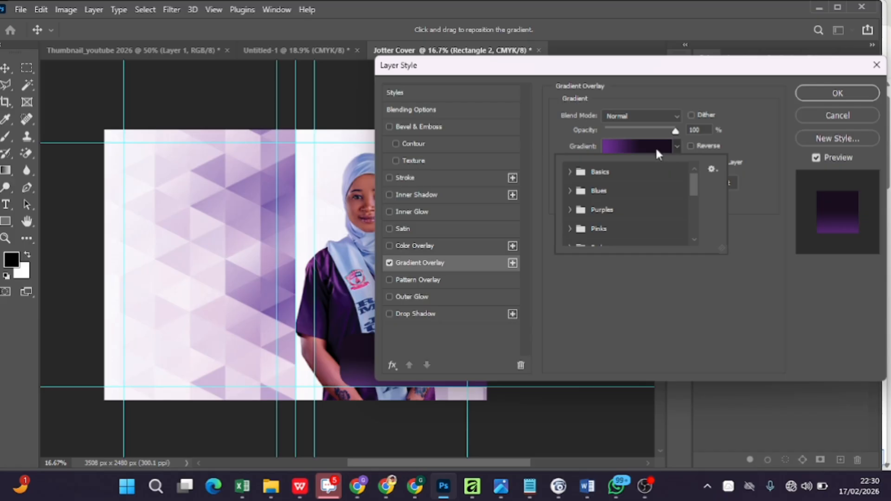
left_click(657, 148)
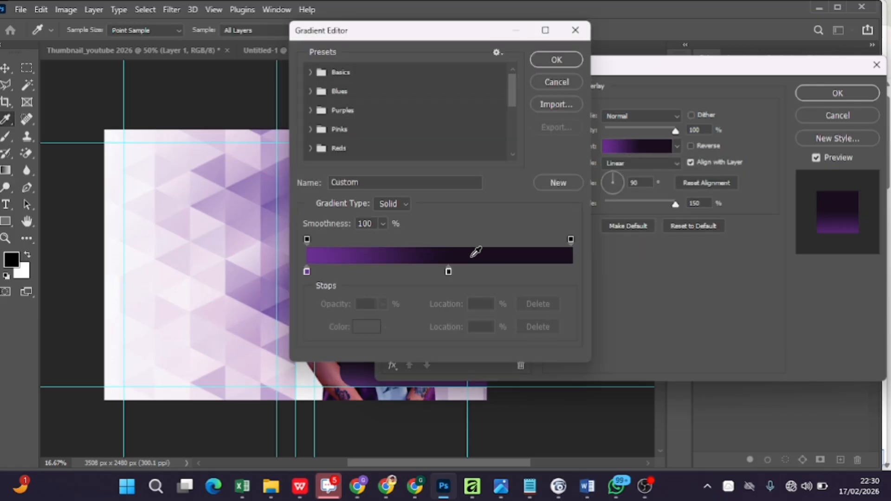
left_click(448, 271)
double_click(448, 269)
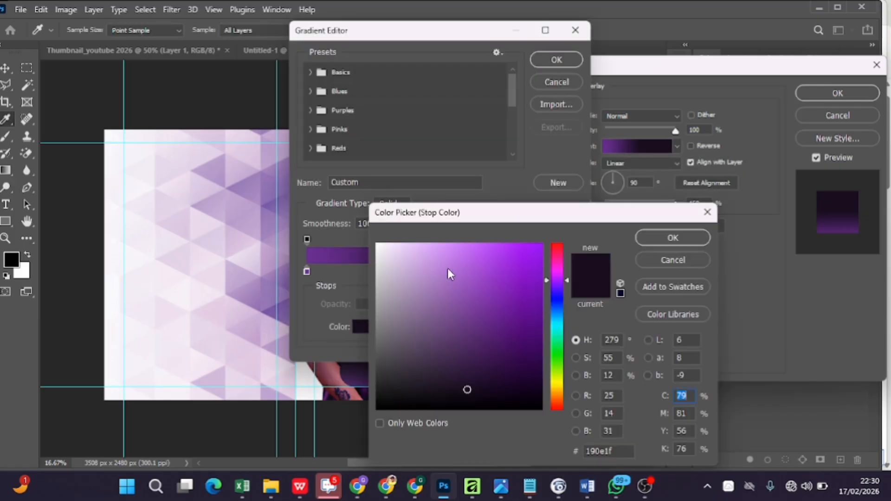
left_click(522, 371)
mouse_move(522, 371)
left_mouse_down()
mouse_move(536, 388)
mouse_move(503, 383)
mouse_move(537, 375)
mouse_move(529, 379)
left_mouse_up()
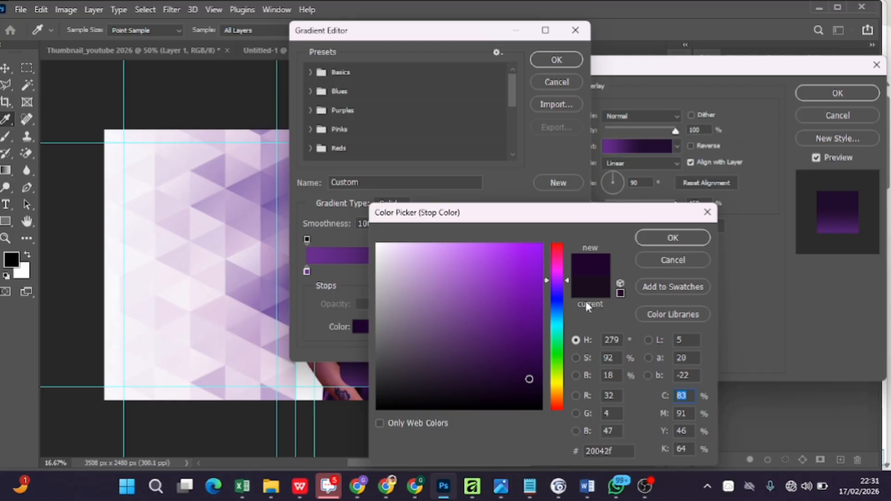
left_click(661, 240)
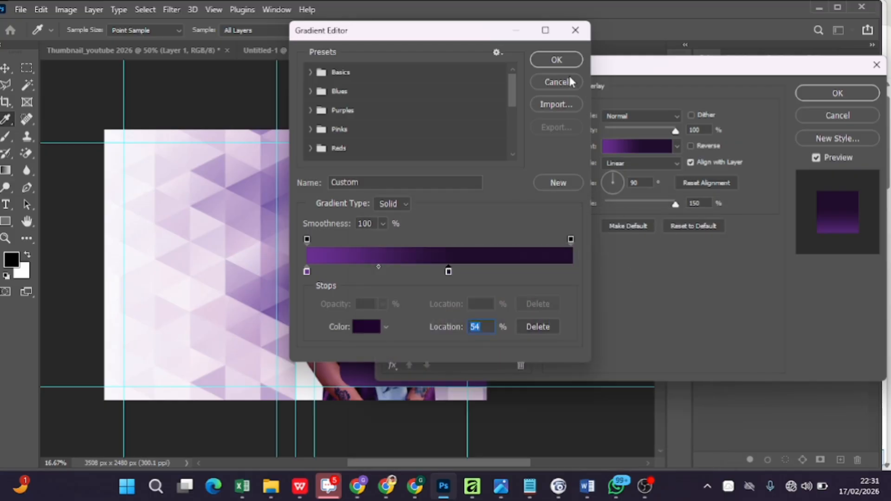
left_click(560, 64)
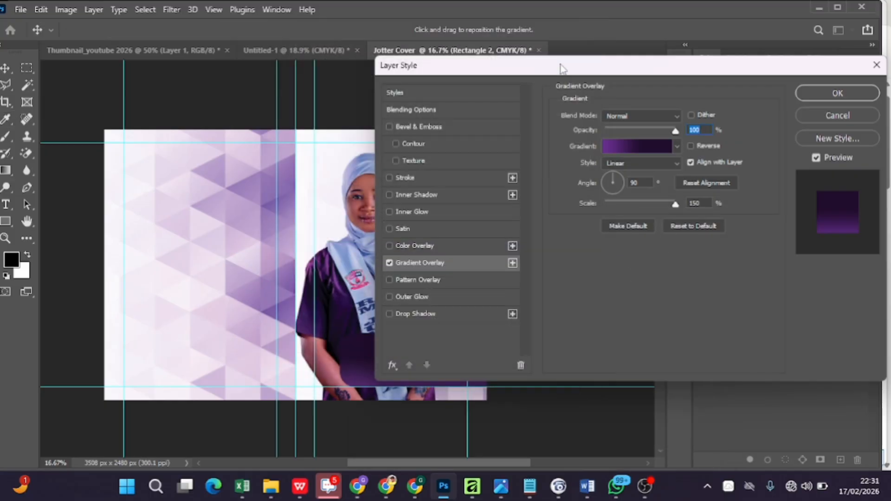
left_click(822, 95)
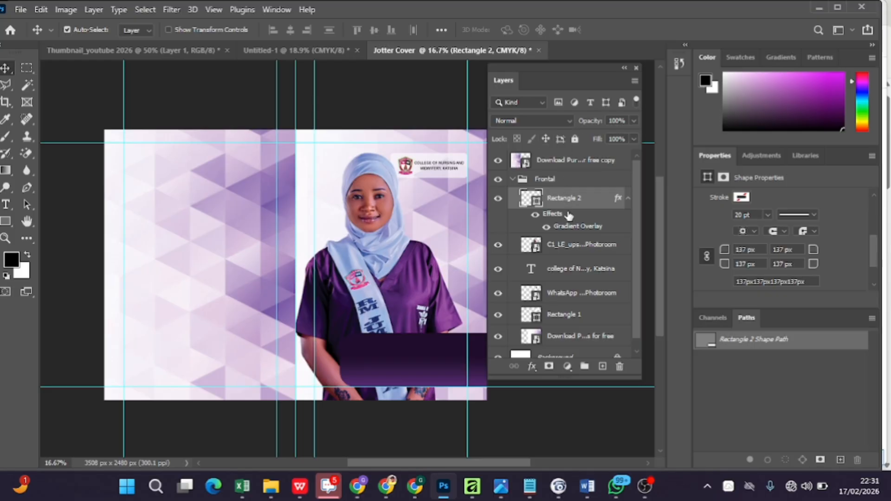
- Add a new layer above the banner rectangle and start an empty horizontal text line on the banner
left_click(603, 367)
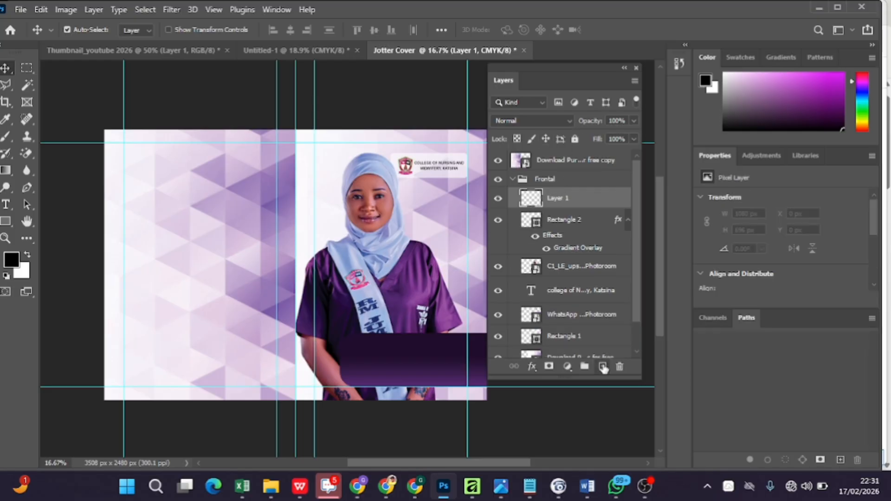
left_click(6, 204)
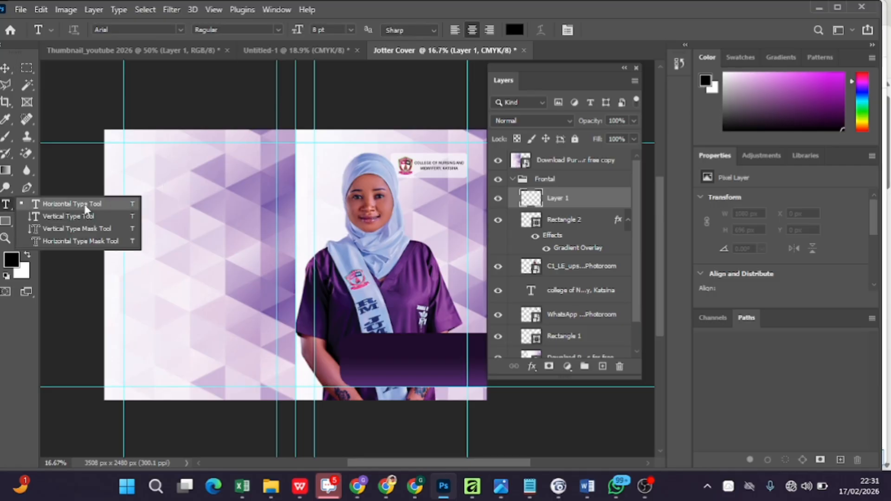
left_click(85, 205)
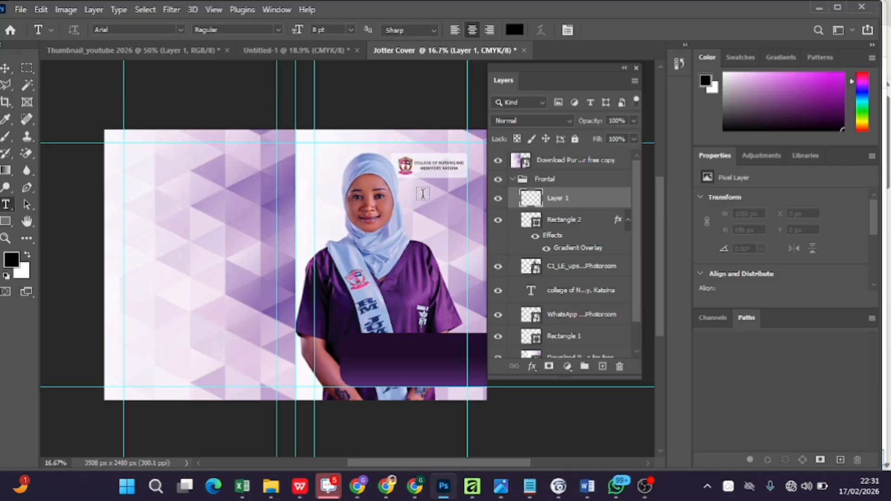
left_click(378, 361)
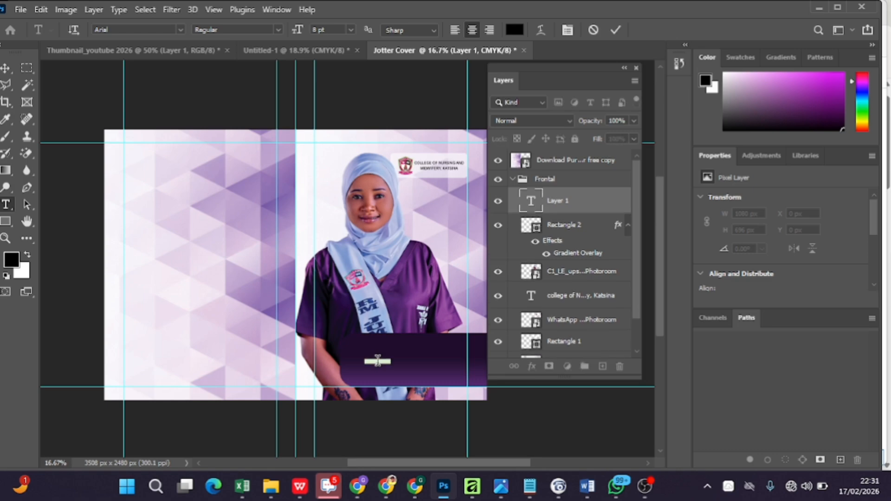
key("BackSpace")
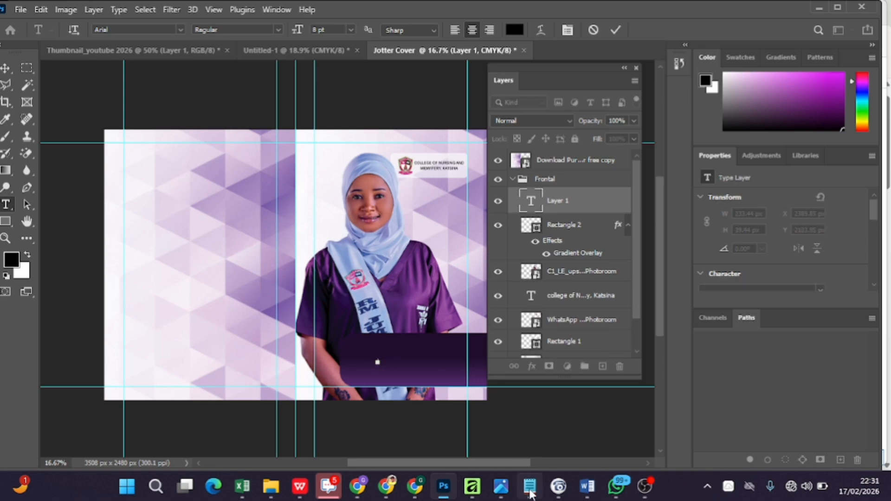
- Copy the graduate's full name from the Notepad notes and paste it into the banner's text line in Photoshop
mouse_move(529, 485)
left_click(508, 435)
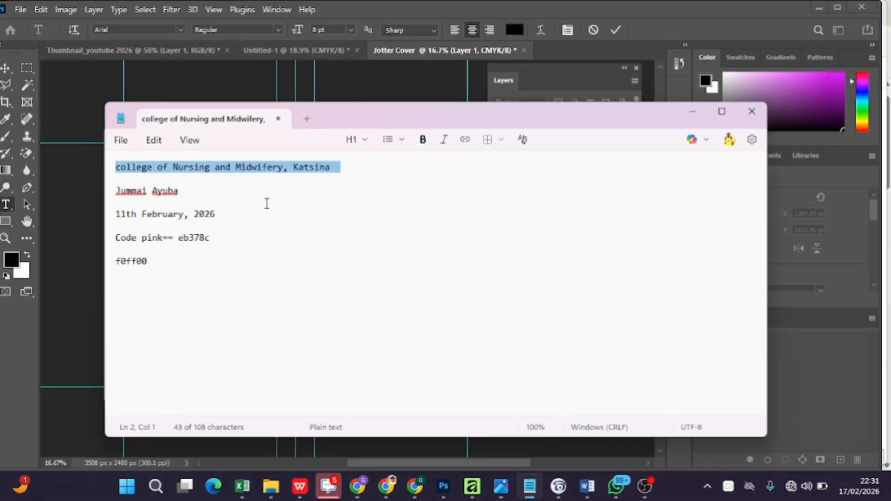
left_click_drag(180, 195, 110, 197)
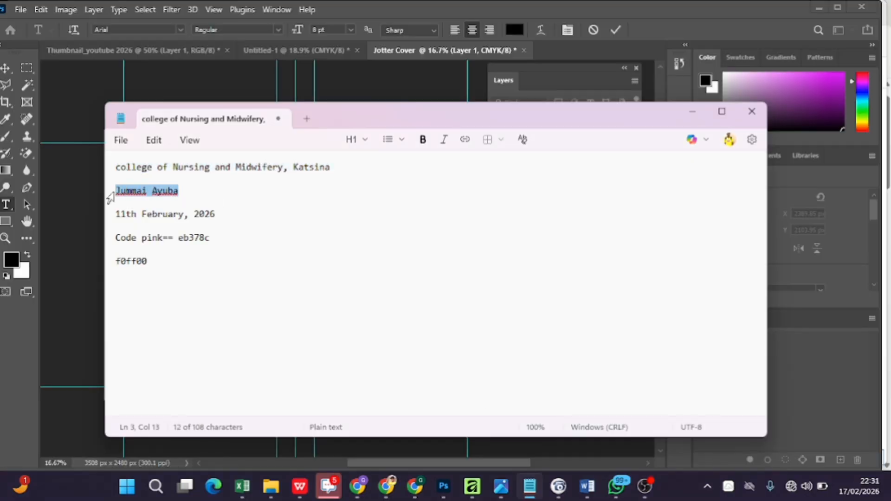
left_click(433, 484)
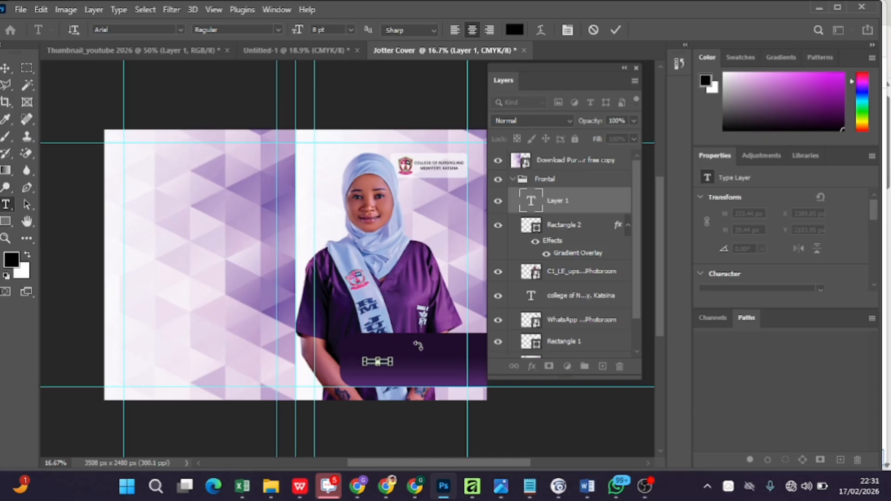
key("ctrl+v")
- Set the graduate's name on the banner in Gill Sans MT Ext Condensed Bold at 64 pt
key("ctrl+a")
left_click(180, 30)
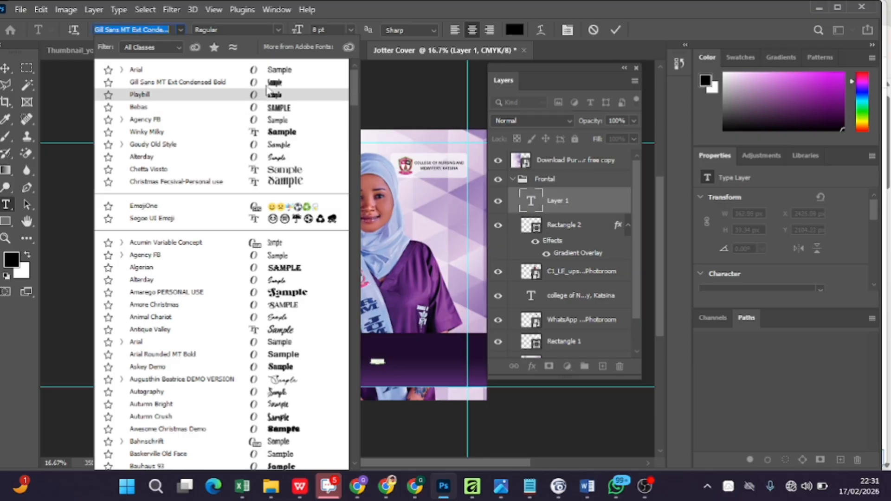
left_click(267, 87)
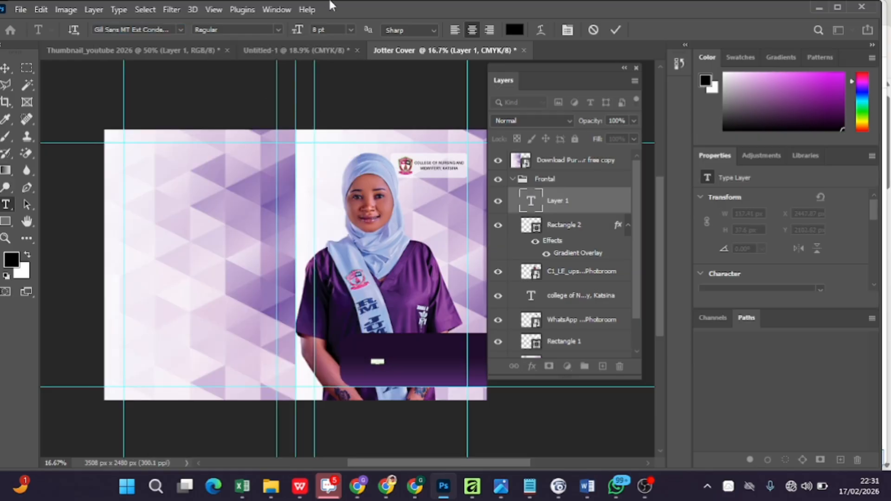
left_click_drag(301, 31, 332, 50)
- Color the graduate's name white and commit the text
left_click(514, 30)
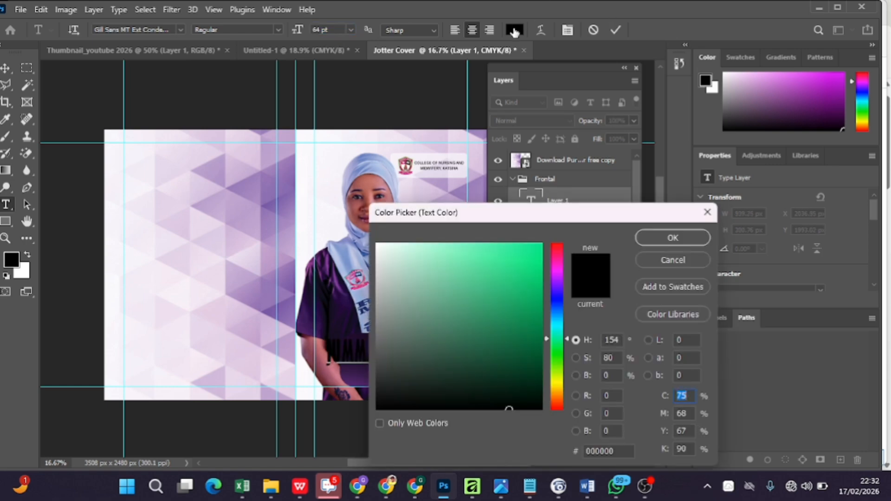
left_click(377, 243)
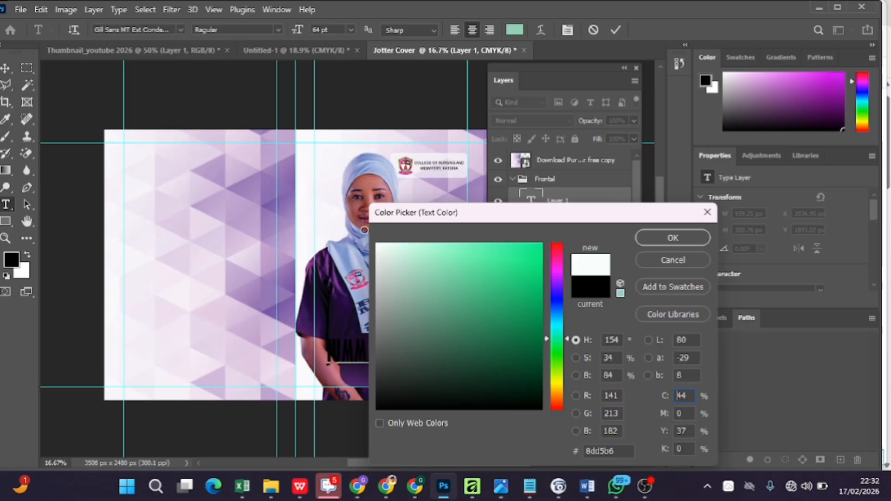
left_click(655, 238)
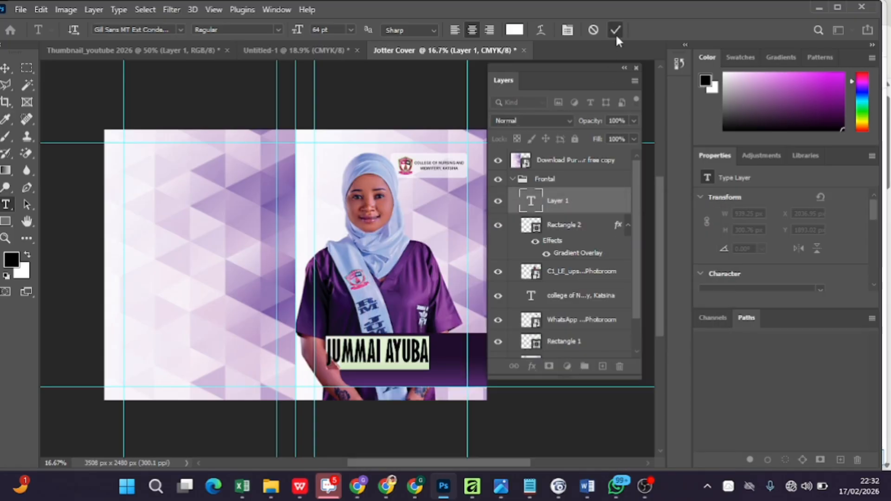
left_click(616, 31)
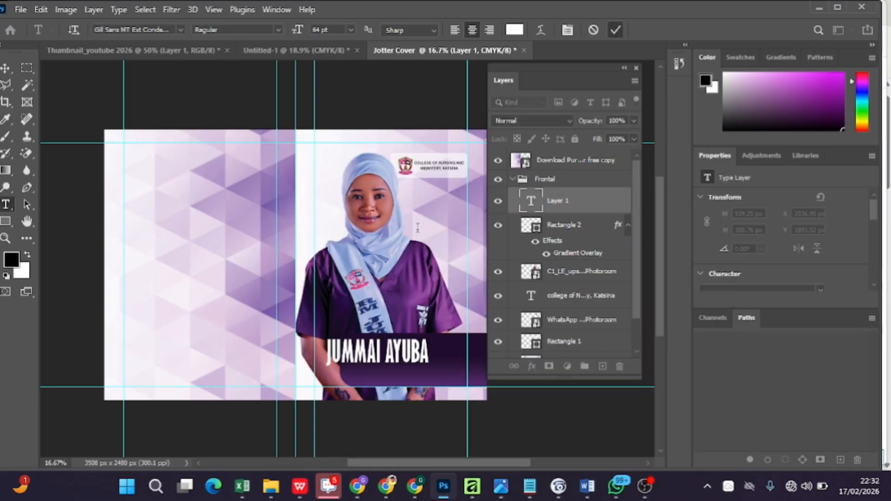
left_click(6, 69)
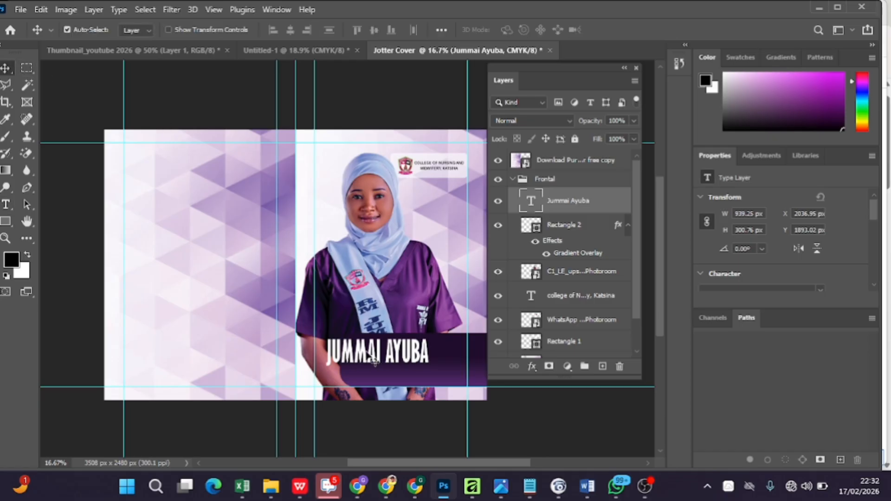
- Center the graduate's name within the purple gradient banner on the front cover
left_click_drag(373, 360, 400, 363)
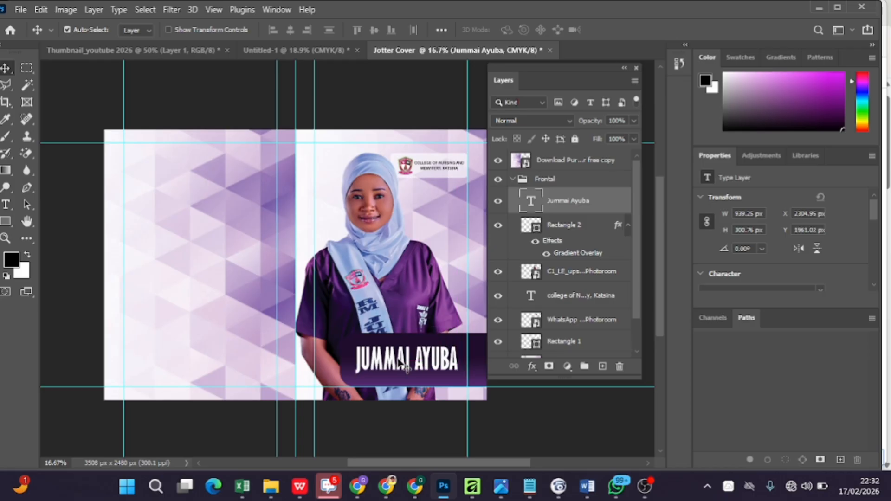
key("Up")
key("Up")
key("Right")
key("Right")
key("Right")
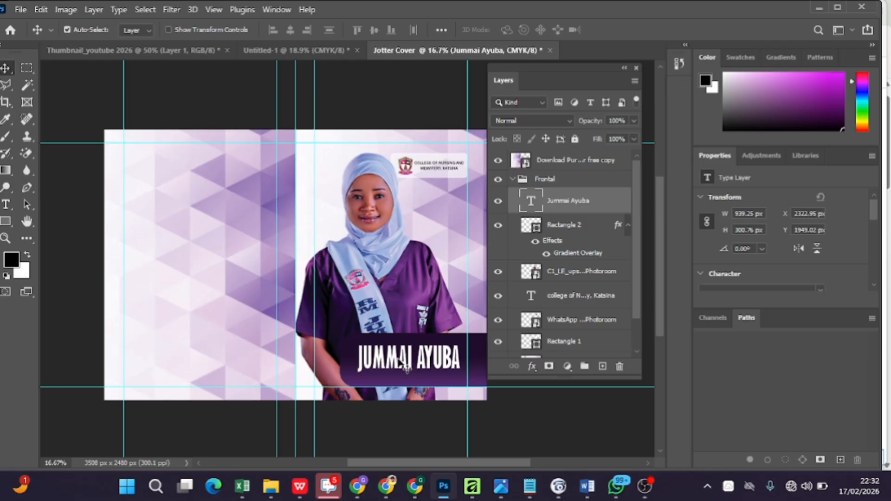
- Duplicate the graduate's name text beside her face and replace its wording with CONGRATULATIONS
left_click_drag(402, 363, 412, 210)
double_click(411, 208)
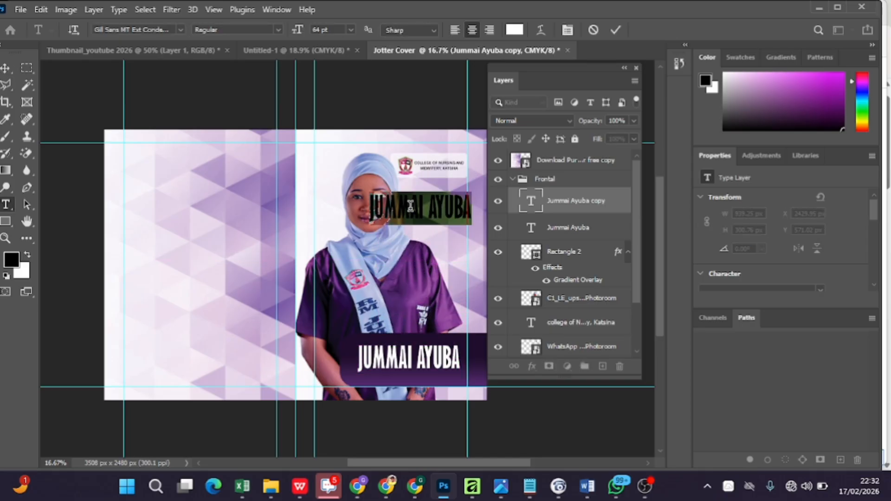
key("BackSpace")
type("CON")
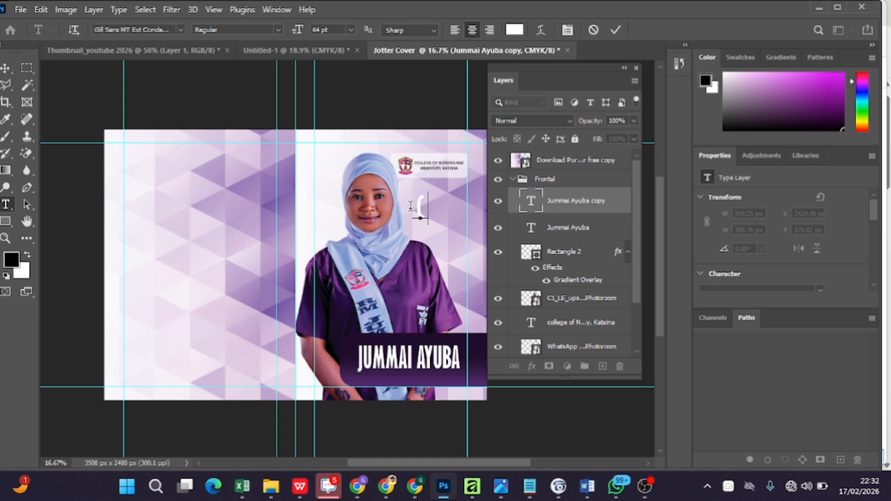
type("GRATUAL")
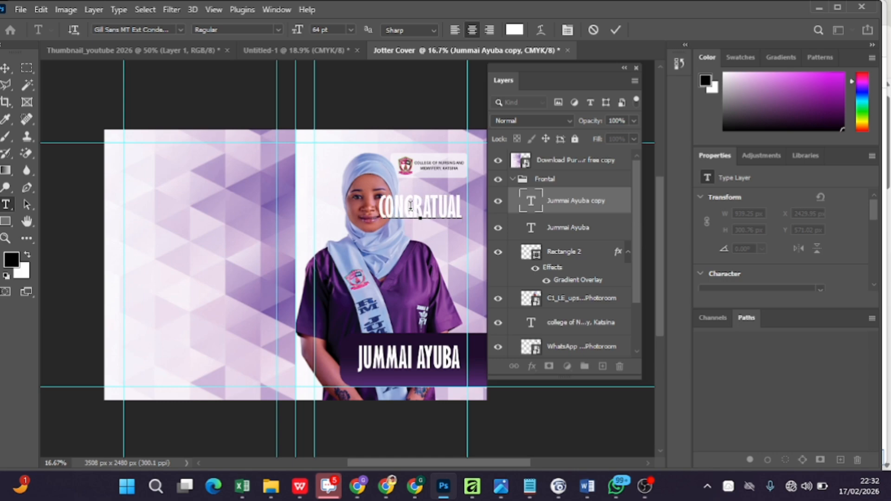
key("BackSpace")
key("BackSpace")
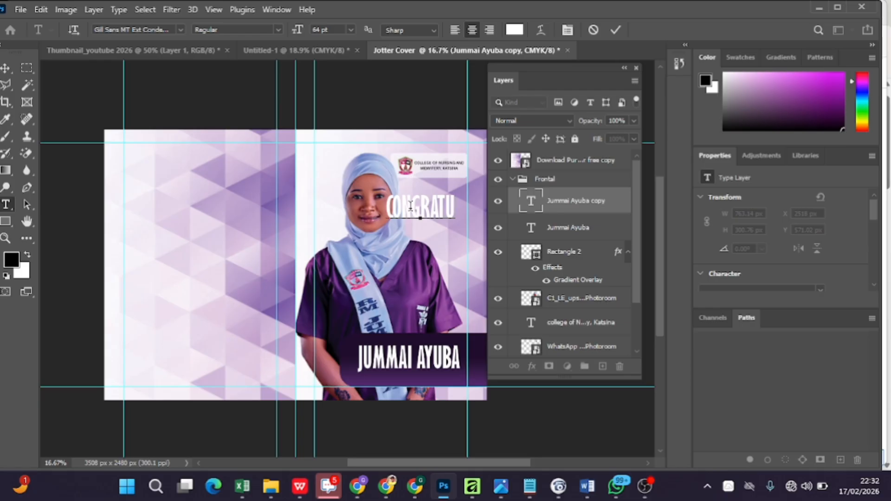
type("LATI")
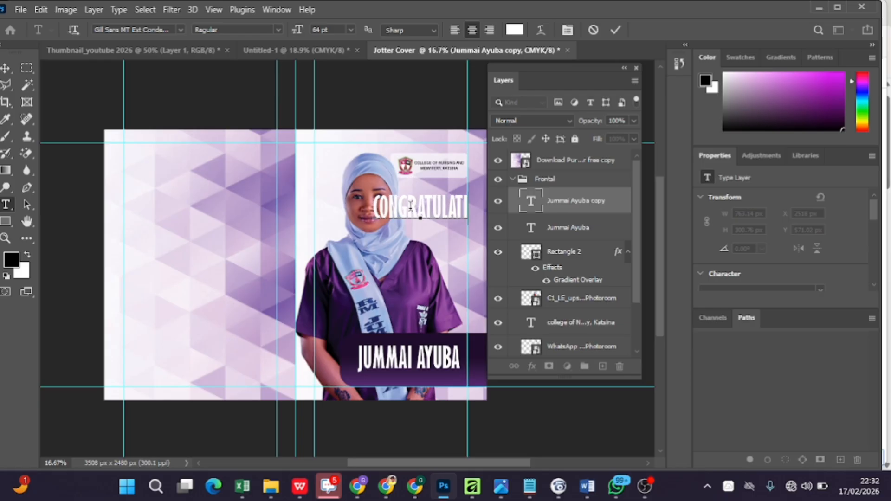
type("ONS")
- Recolor the whole CONGRATULATIONS text near-black (030000), reduce it to 34 pt and commit it
key("ctrl+a")
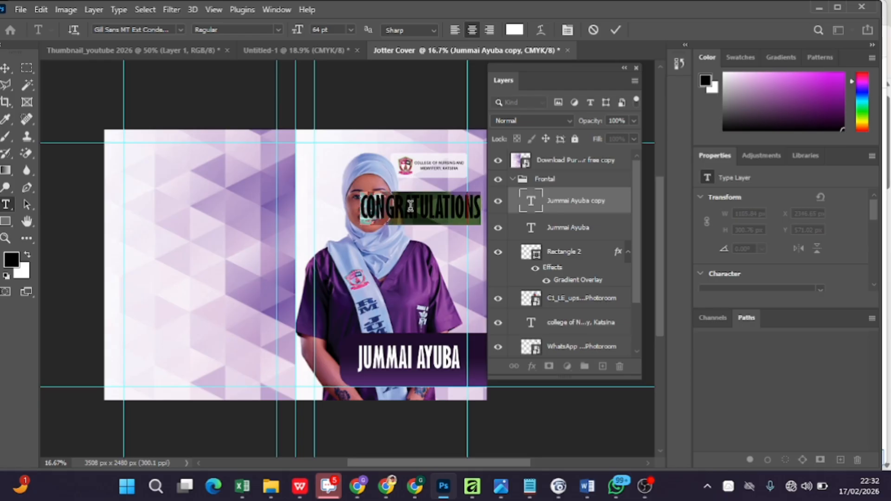
left_click(514, 29)
left_click_drag(428, 291, 541, 410)
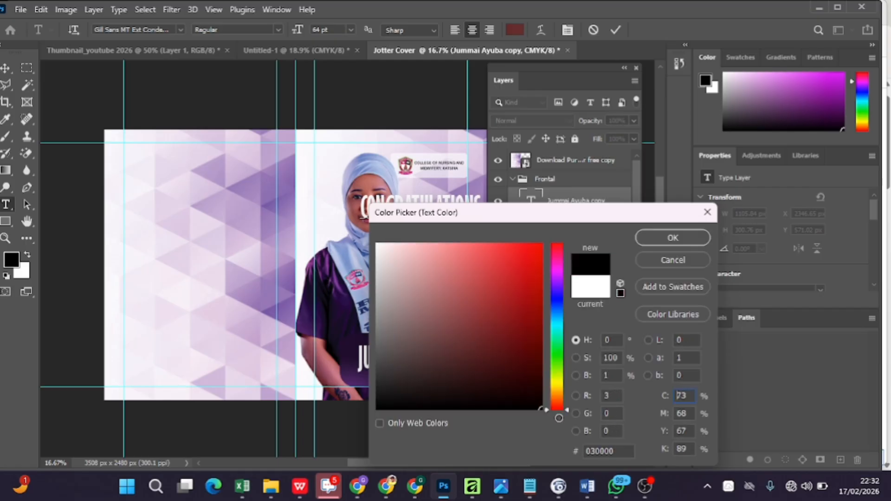
left_click(660, 241)
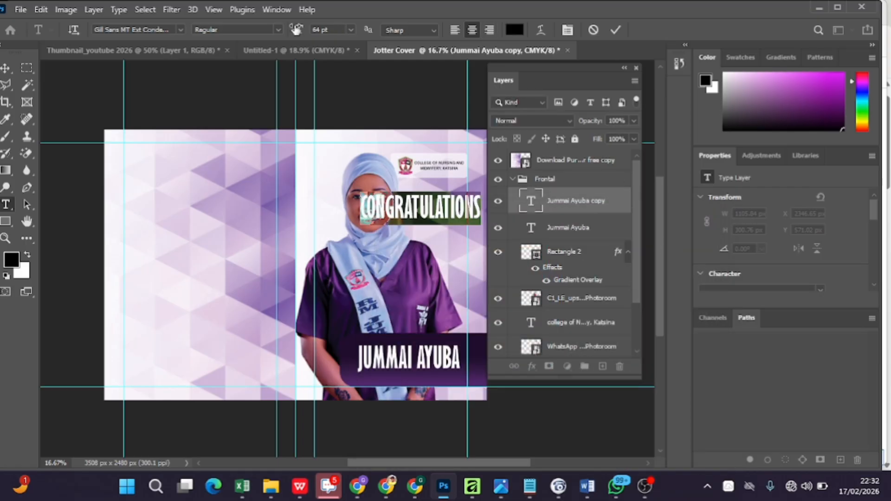
left_click_drag(296, 30, 276, 30)
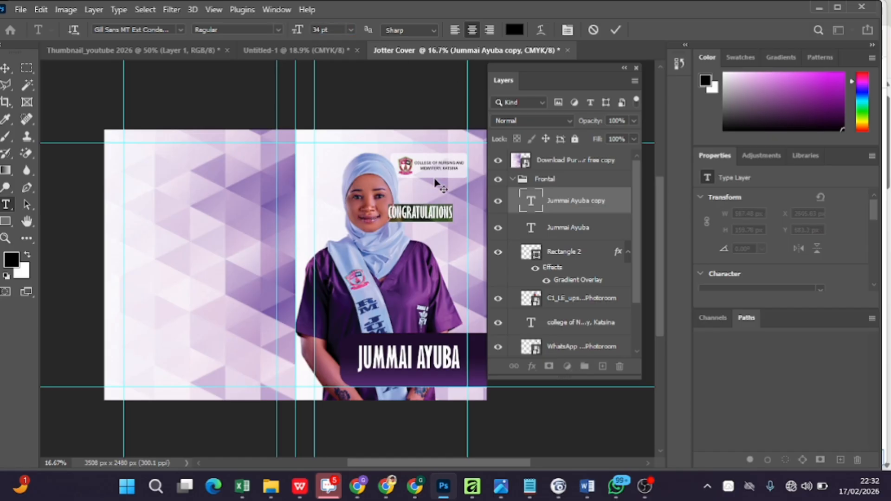
left_click(616, 30)
- Position CONGRATULATIONS under the college crest, then duplicate it just below and reword the copy as GRADUATION
key("v")
left_click_drag(435, 219, 451, 226)
key("t")
double_click(450, 220)
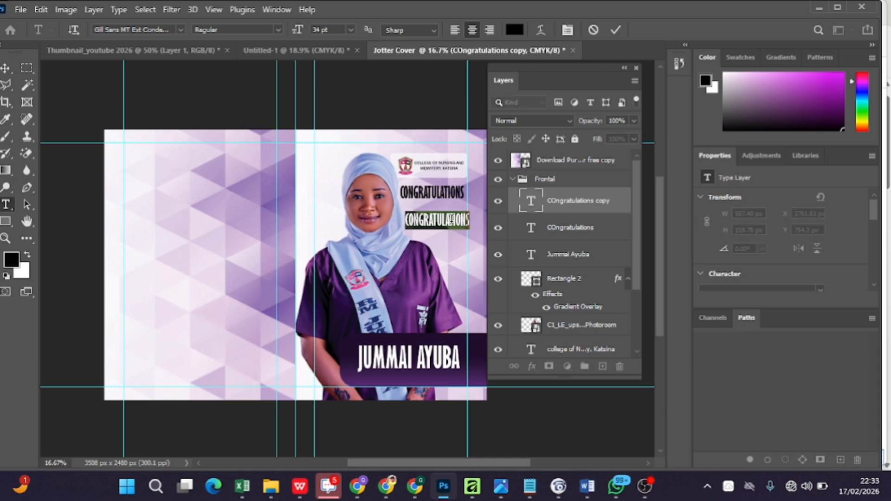
key("BackSpace")
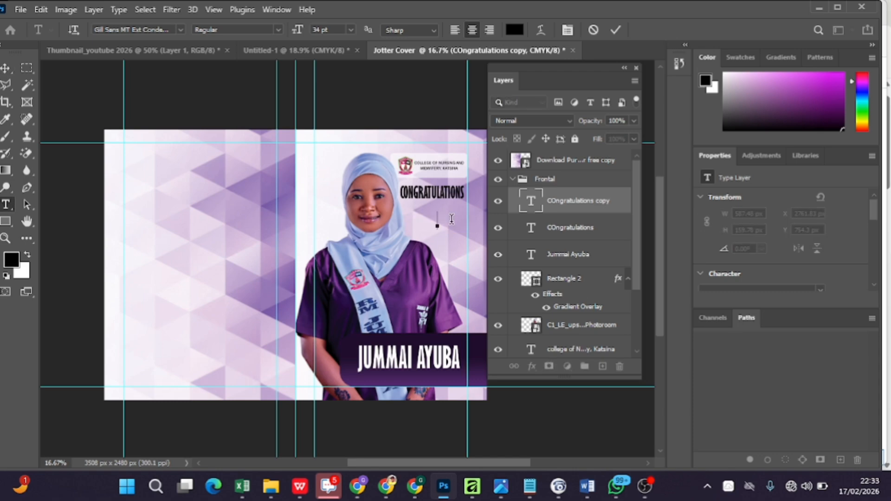
type("GRADUATION")
left_click(615, 30)
key("v")
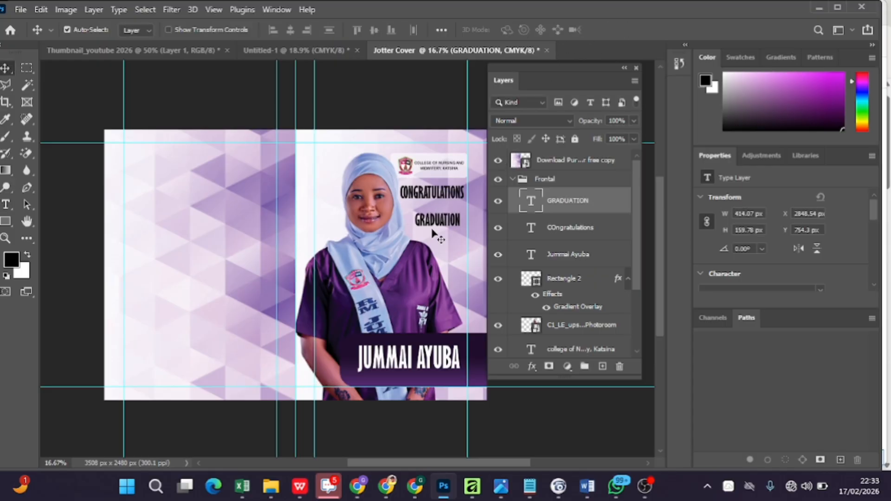
left_click_drag(447, 229, 440, 222)
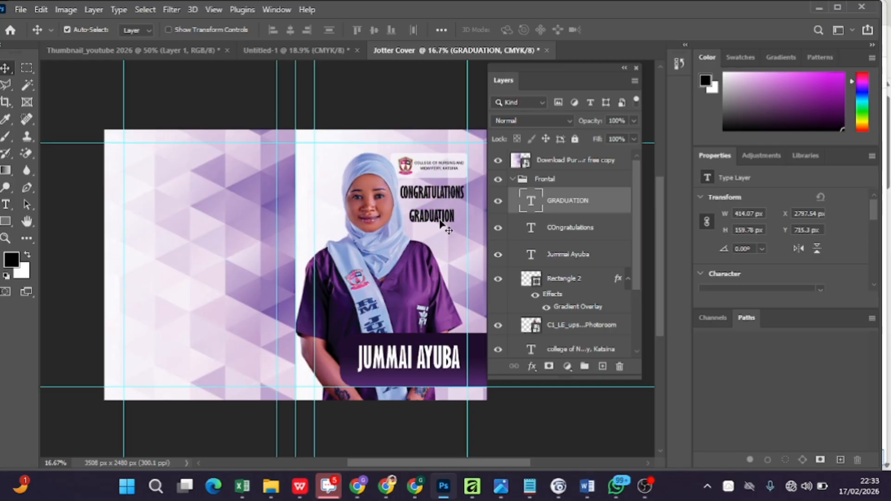
- Duplicate the college name text between CONGRATULATIONS and GRADUATION and replace its wording with ON YOUR
left_click(446, 168)
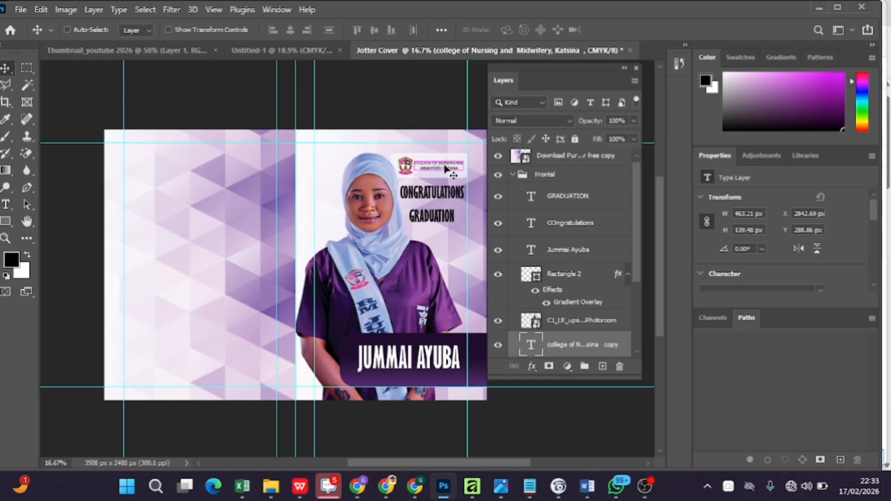
left_click_drag(446, 168, 443, 201)
double_click(443, 201)
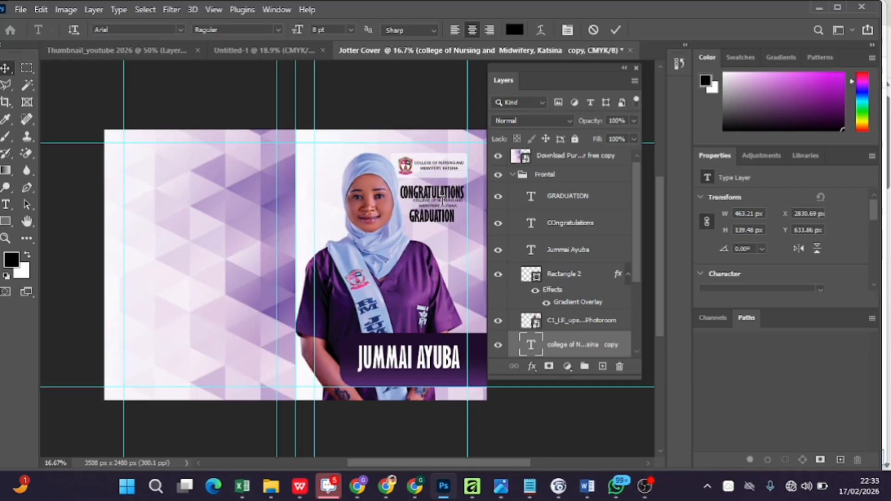
key("BackSpace")
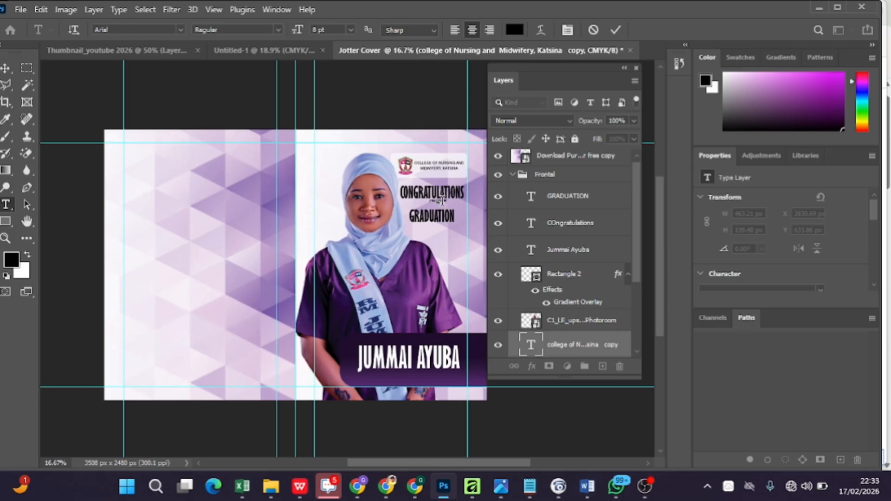
type("ON YOUR")
- Color the ON YOUR text red (fe0000) and commit it, leaving nothing selected on the canvas
left_click(520, 27)
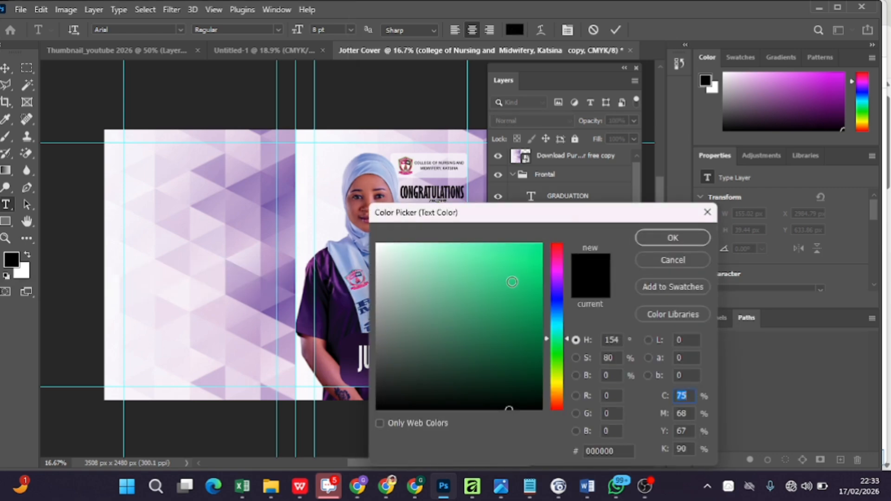
left_click_drag(555, 350, 555, 416)
left_click_drag(530, 316, 542, 243)
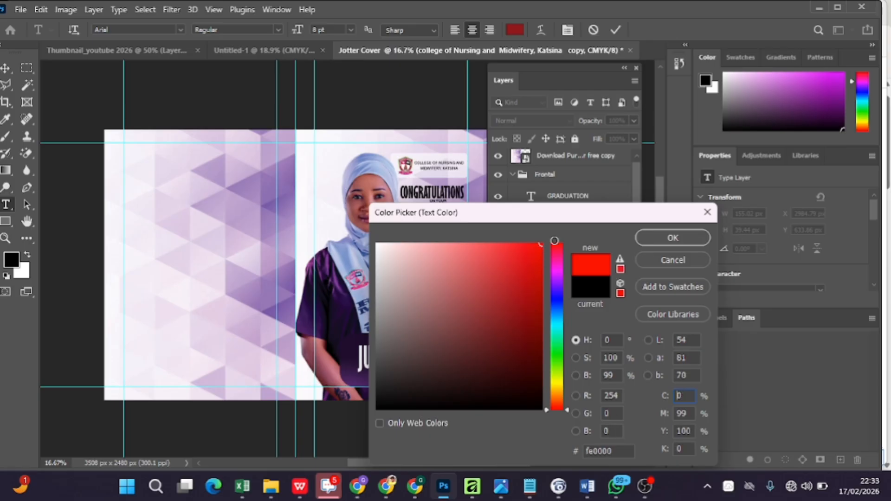
left_click(660, 237)
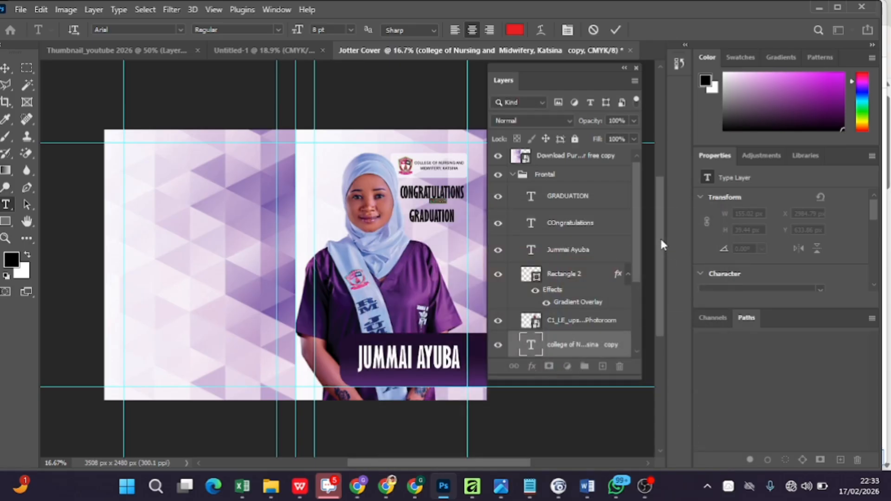
left_click(613, 31)
key("v")
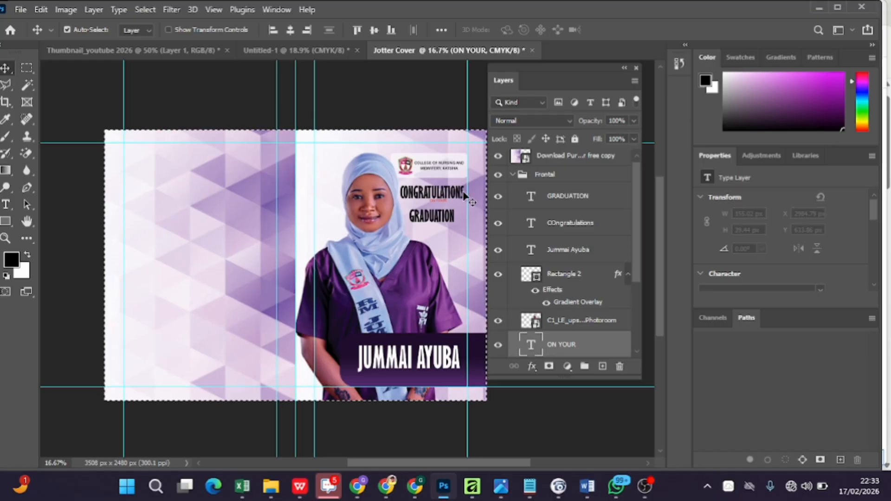
key("ctrl+a")
key("ctrl+d")
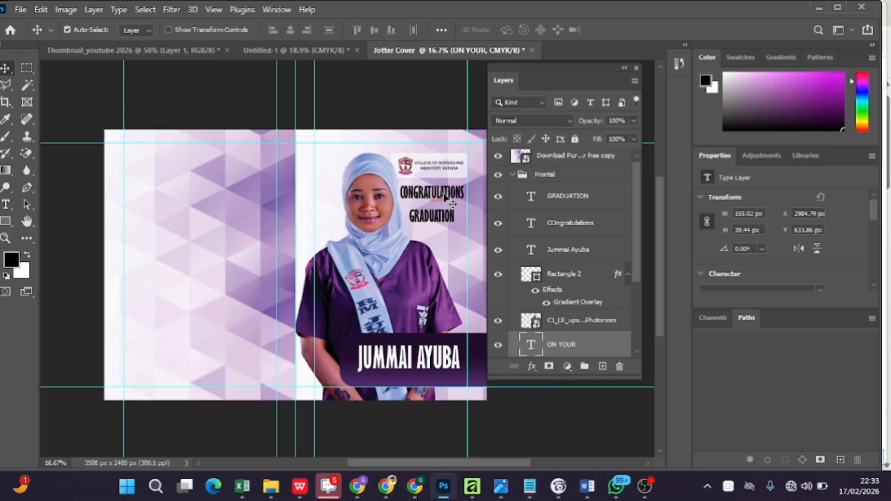
- Enlarge the ON YOUR text to 12 pt and commit it
double_click(439, 201)
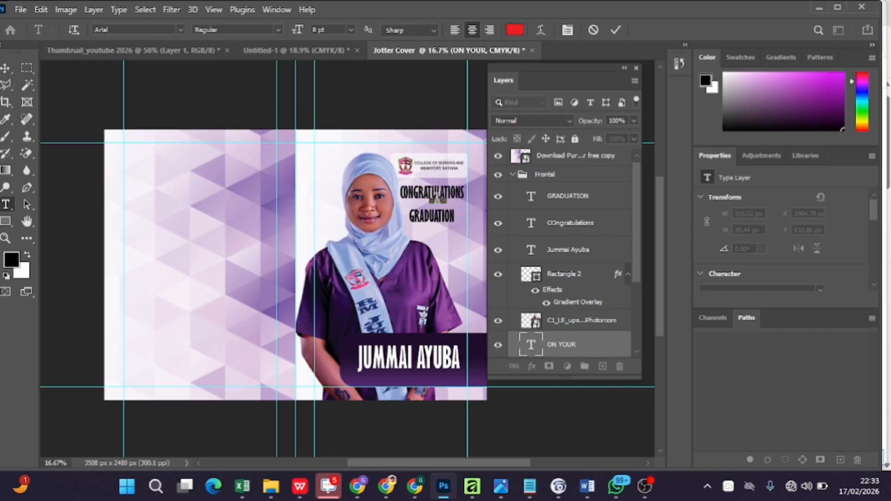
left_click(351, 30)
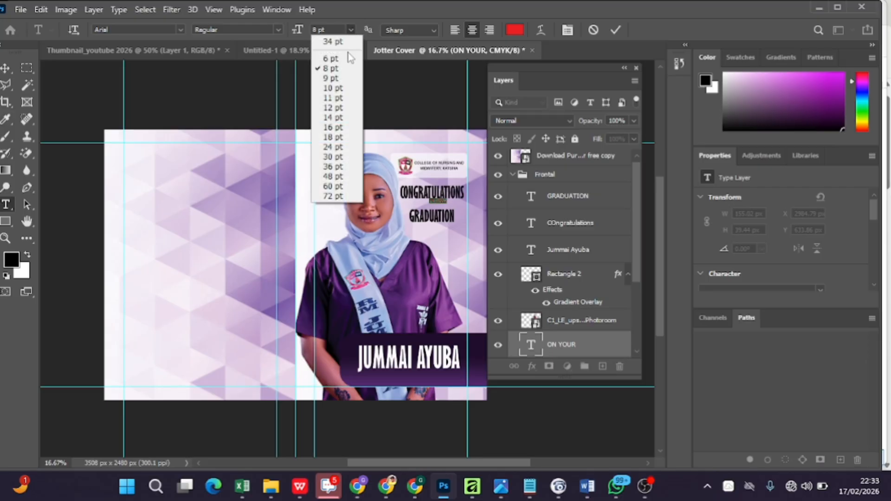
left_click(339, 88)
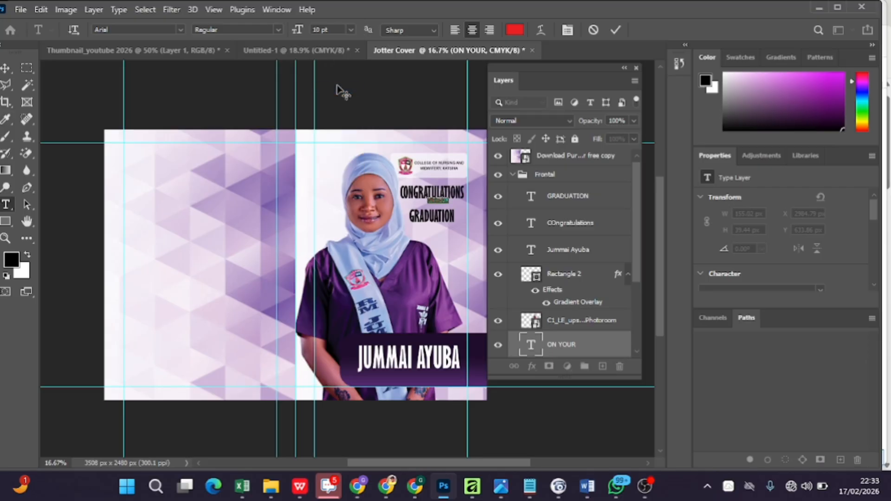
left_click(349, 31)
left_click(333, 107)
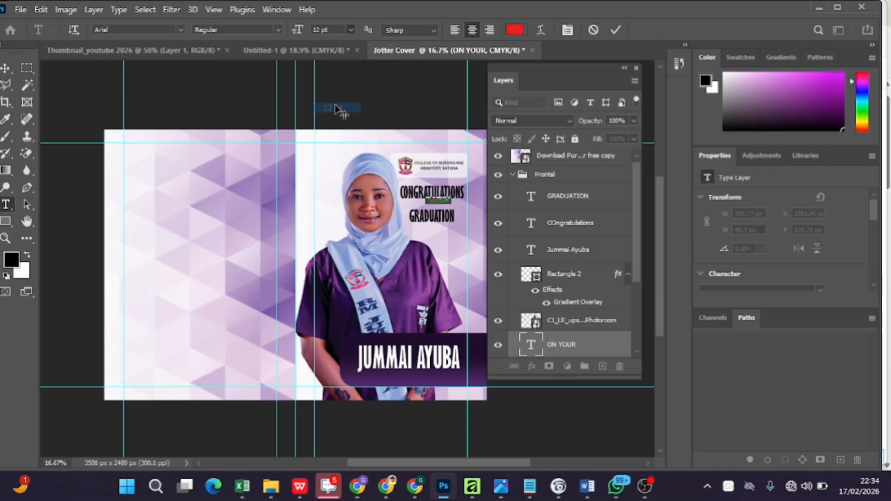
left_click(615, 29)
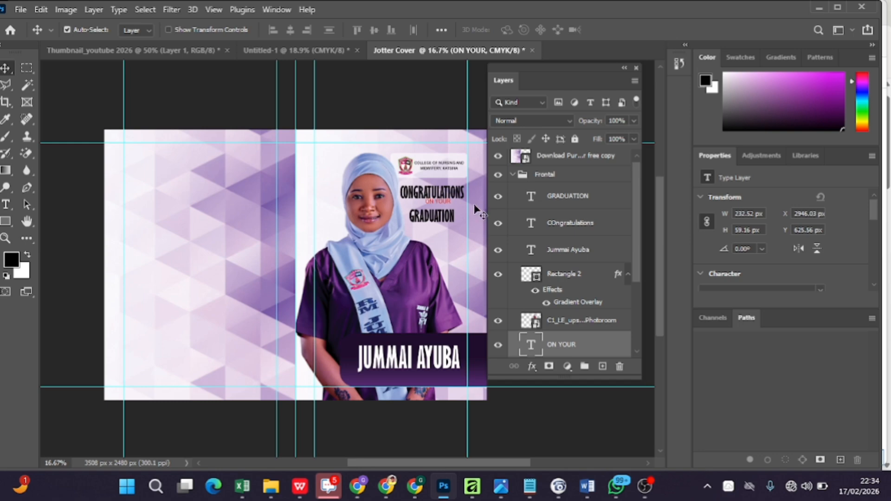
- Nudge the ON YOUR text down and sideways so it sits centered between CONGRATULATIONS and GRADUATION
key("Down")
key("Down")
key("Down")
key("Down")
key("Down")
key("Down")
key("Left")
- Set the ON YOUR text size to 14 pt and commit the edit
double_click(441, 206)
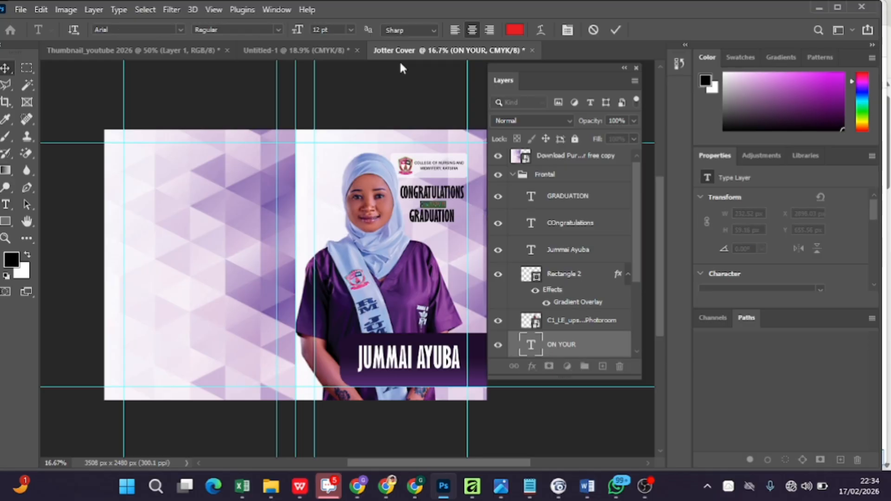
left_click(352, 29)
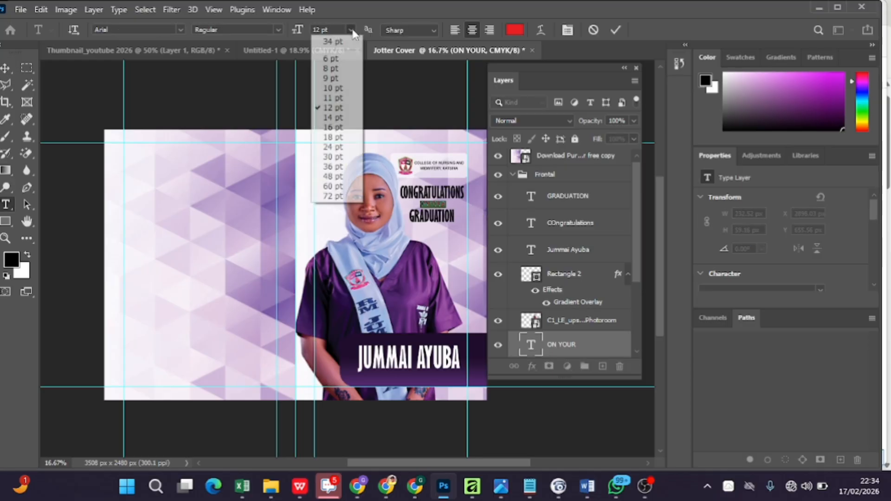
left_click(340, 118)
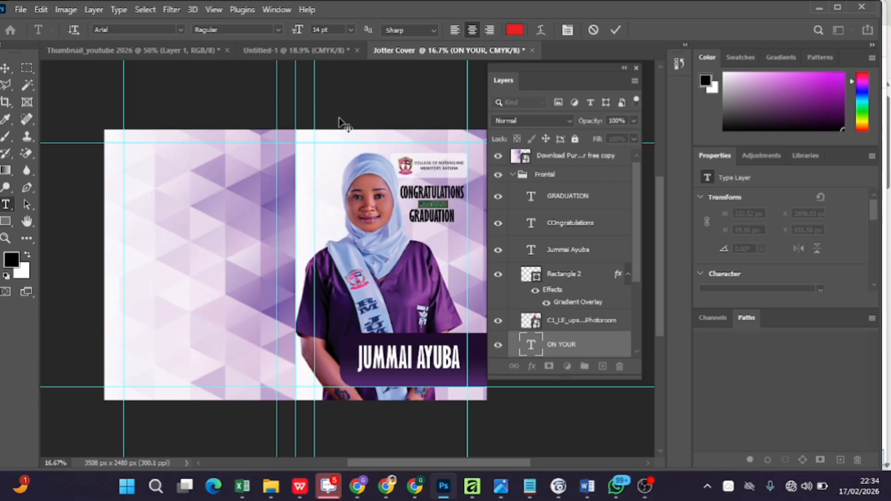
key("ctrl+Return")
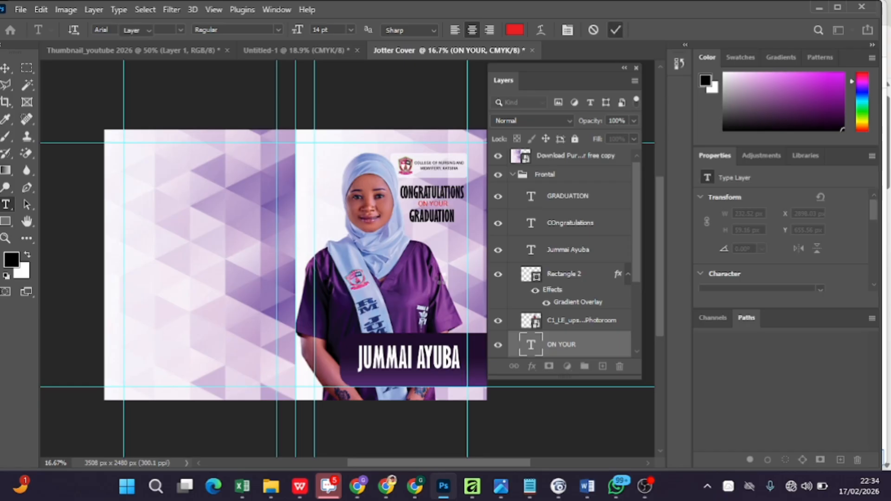
key("v")
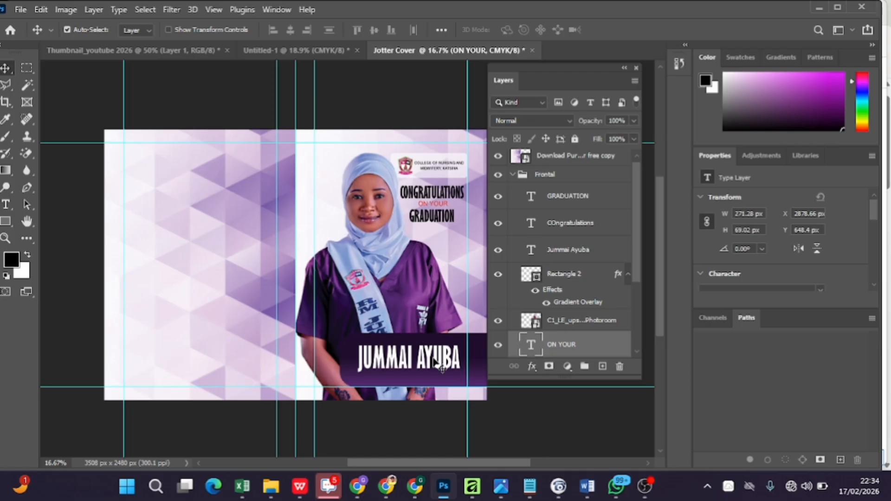
- Duplicate the ON YOUR text below GRADUATION and move the copy to the top of the Frontal group
key("ctrl")
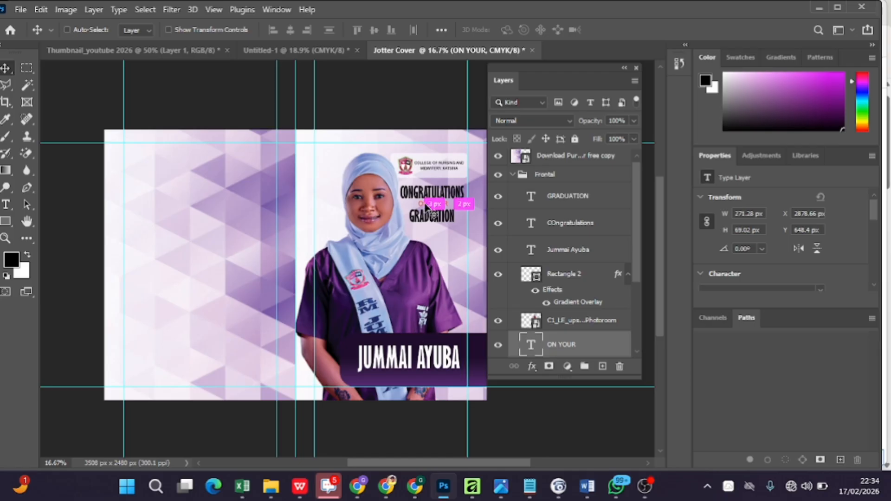
left_click_drag(426, 207, 451, 247)
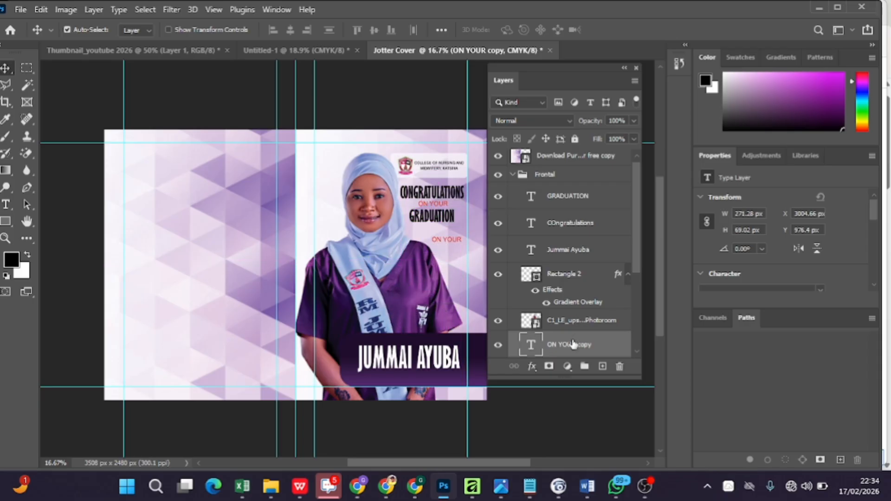
left_click_drag(573, 346, 575, 194)
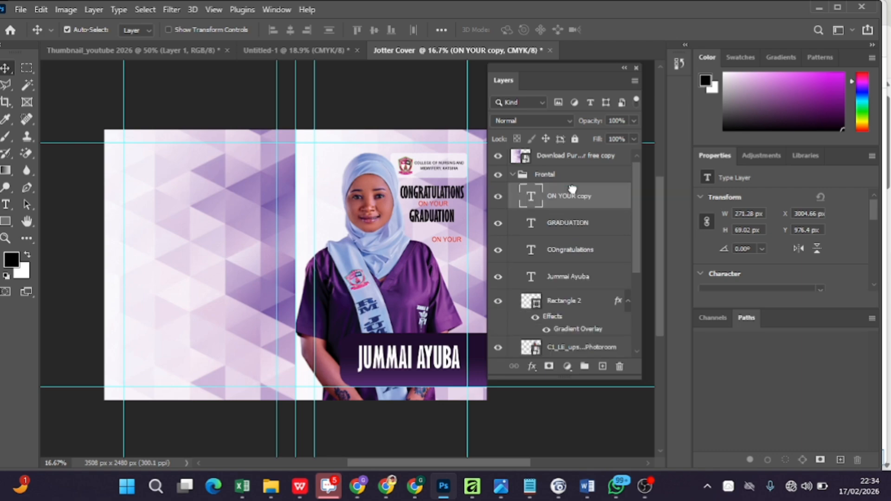
- Clear the duplicated ON YOUR text and check the wording in the Notepad notes before returning to Photoshop
double_click(455, 241)
key("BackSpace")
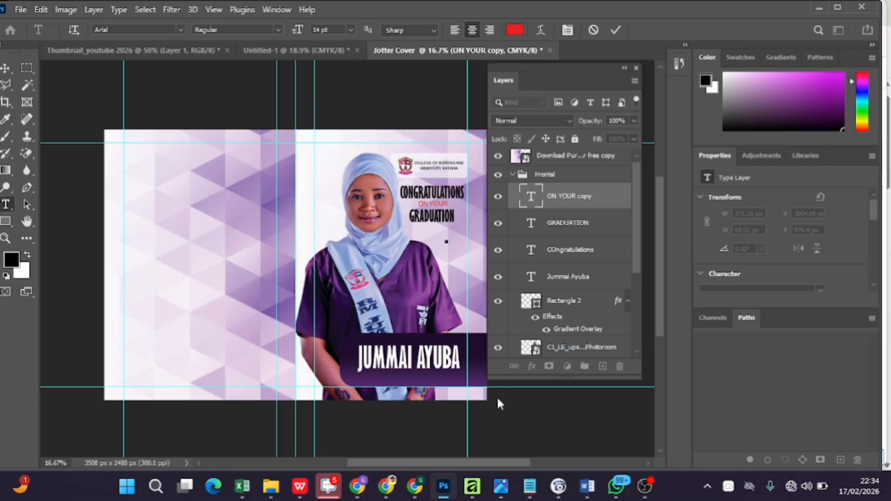
mouse_move(521, 488)
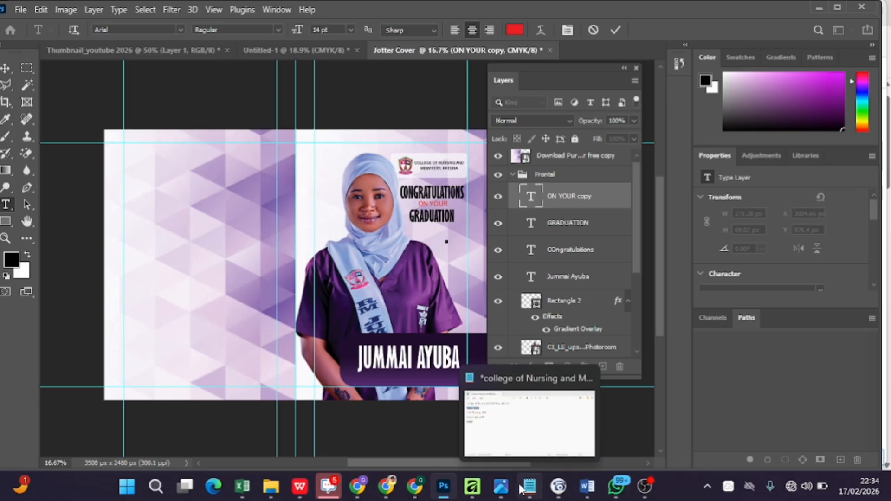
left_click(503, 438)
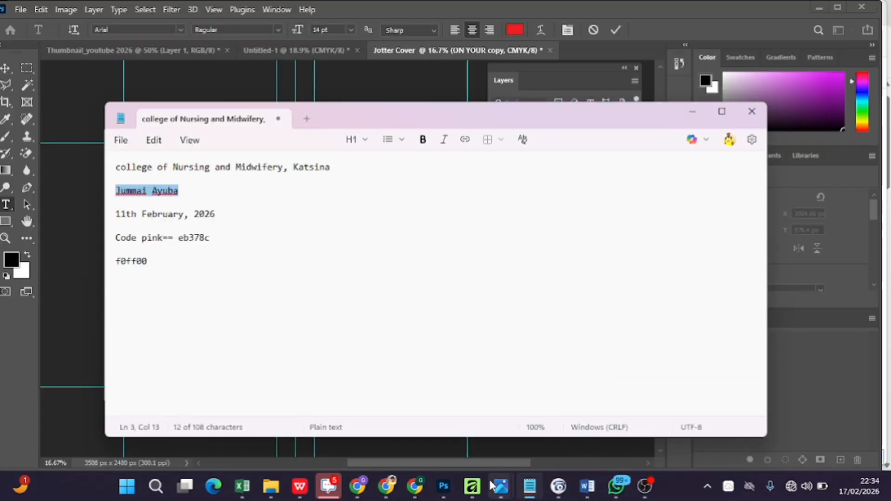
left_click(444, 487)
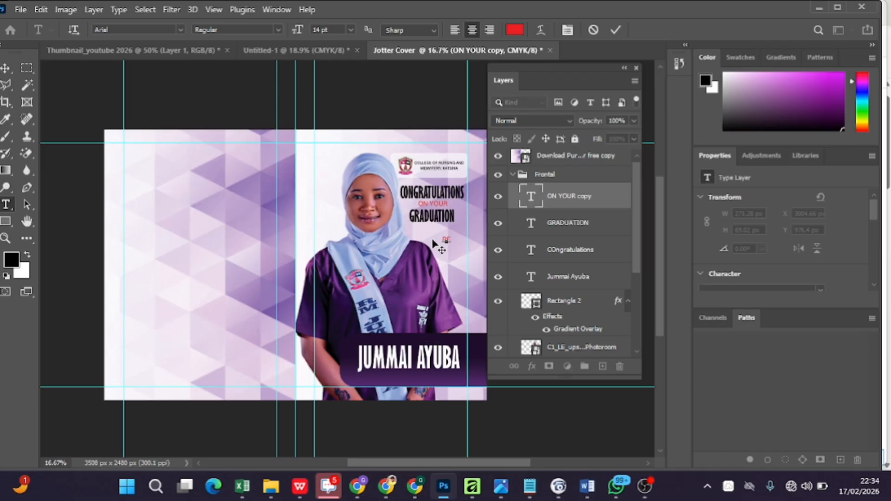
- Enter REGISTERED MIDWIFE as the wording of the duplicated text
type("ISTERED")
key("BackSpace")
key("BackSpace")
key("BackSpace")
key("BackSpace")
key("BackSpace")
type("TERED")
type(" N.D")
type("W")
type("I")
key("BackSpace")
key("BackSpace")
key("BackSpace")
key("BackSpace")
key("BackSpace")
key("BackSpace")
type("MIDWIFE")
- Color the whole REGISTERED MIDWIFE text yellow (ffe400)
key("ctrl+a")
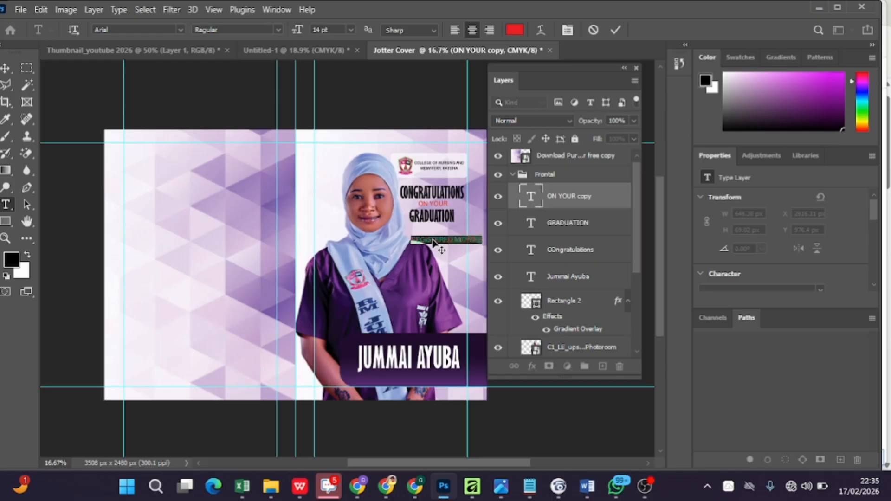
left_click(514, 30)
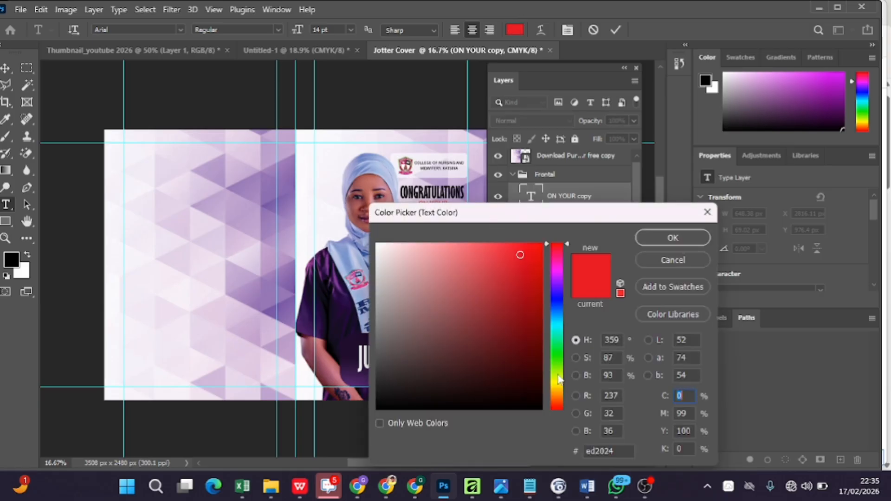
left_click(559, 384)
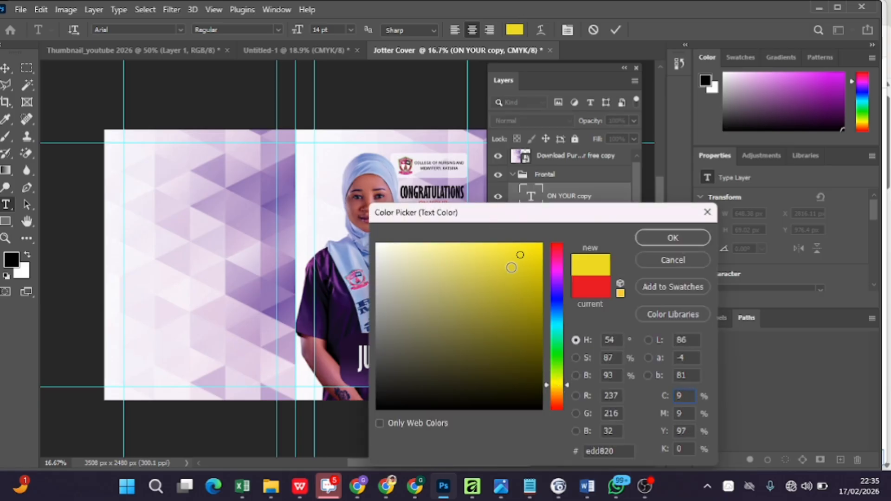
mouse_move(511, 267)
left_mouse_down()
mouse_move(538, 246)
mouse_move(619, 230)
left_mouse_up()
left_click(670, 241)
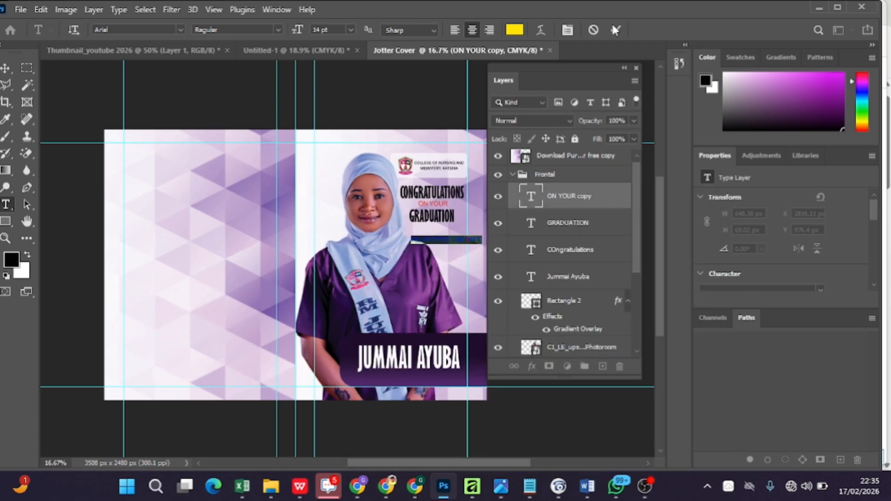
- Color the REGISTERED MIDWIFE text orange (ff9c00) and commit the edit
left_click(514, 30)
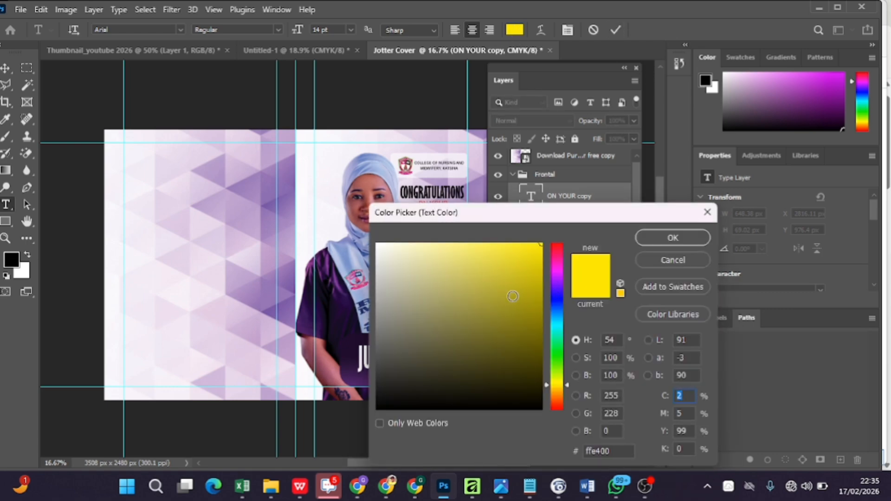
mouse_move(513, 294)
left_mouse_down()
mouse_move(538, 307)
mouse_move(543, 382)
mouse_move(563, 394)
mouse_move(563, 384)
left_mouse_up()
mouse_move(511, 342)
left_mouse_down()
mouse_move(533, 313)
mouse_move(537, 352)
mouse_move(542, 243)
left_mouse_up()
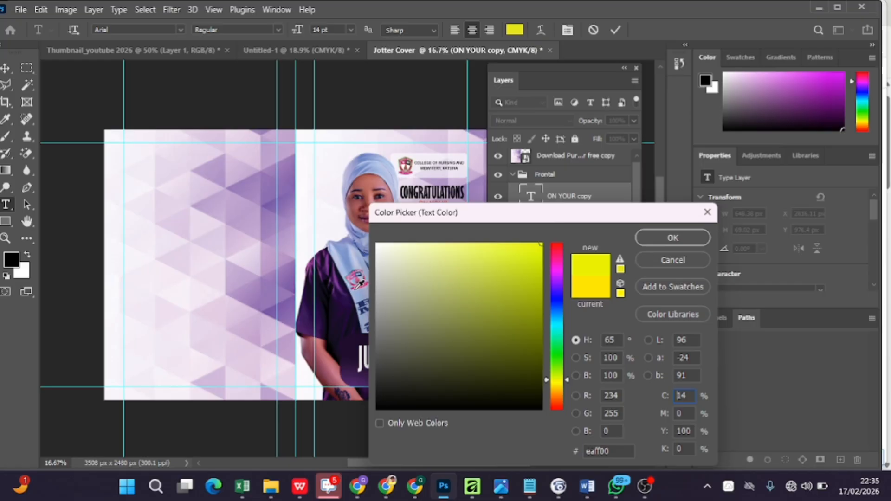
left_click(362, 281)
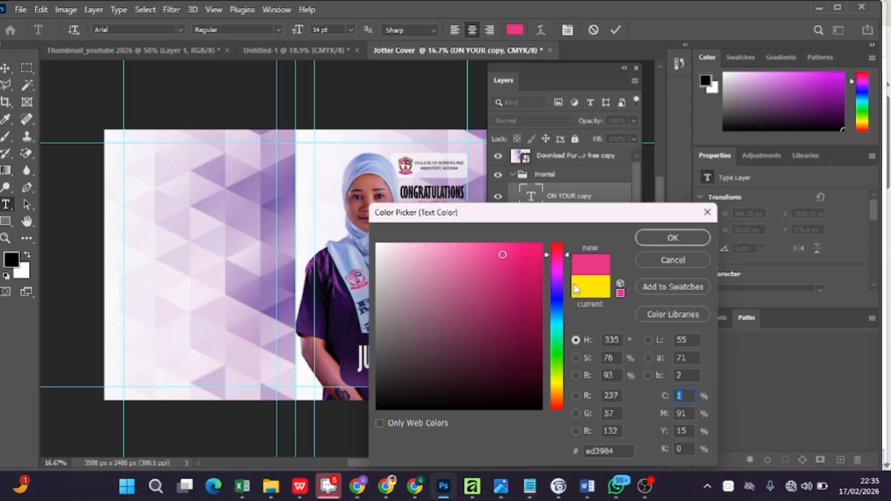
left_click_drag(560, 361, 560, 393)
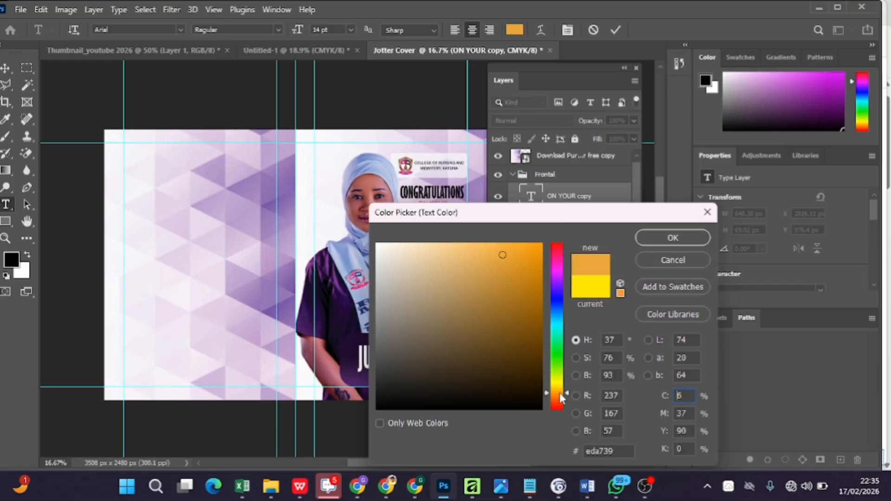
mouse_move(510, 272)
left_mouse_down()
mouse_move(559, 229)
mouse_move(586, 235)
left_mouse_up()
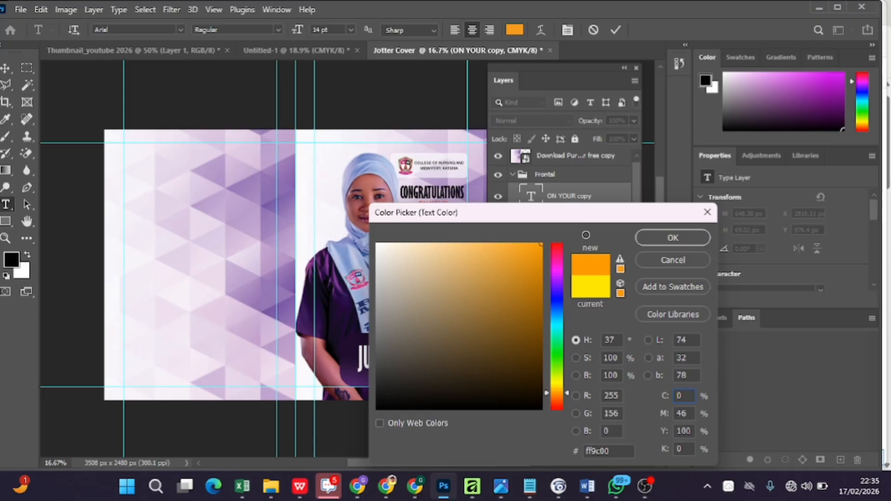
left_click(639, 237)
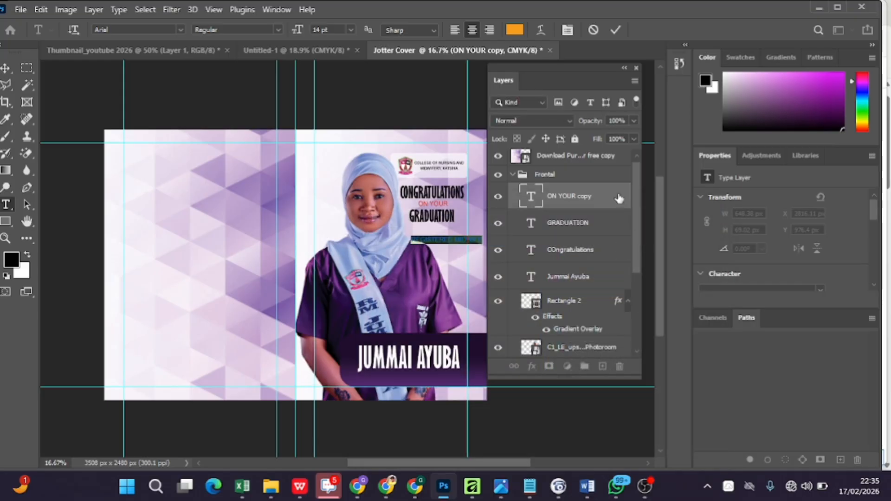
left_click(616, 31)
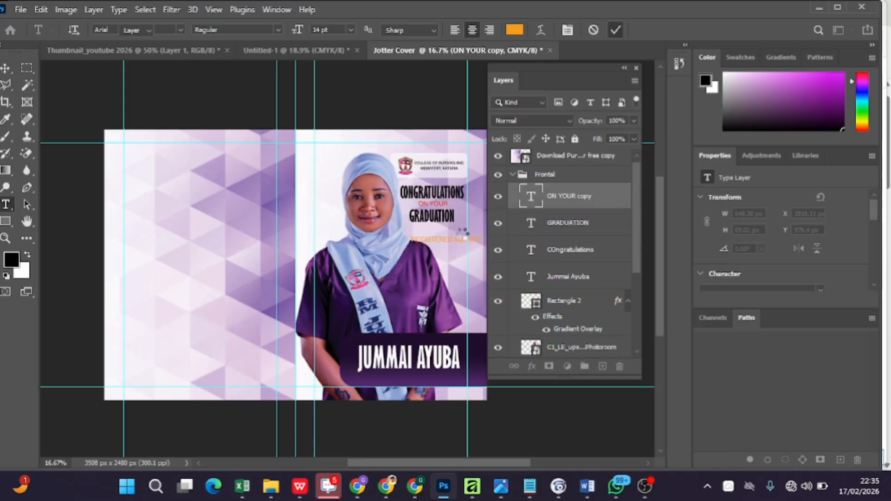
- Move the REGISTERED MIDWIFE text onto the purple banner, just above the graduate's name and aligned with its start
key("v")
left_click_drag(460, 242, 408, 344)
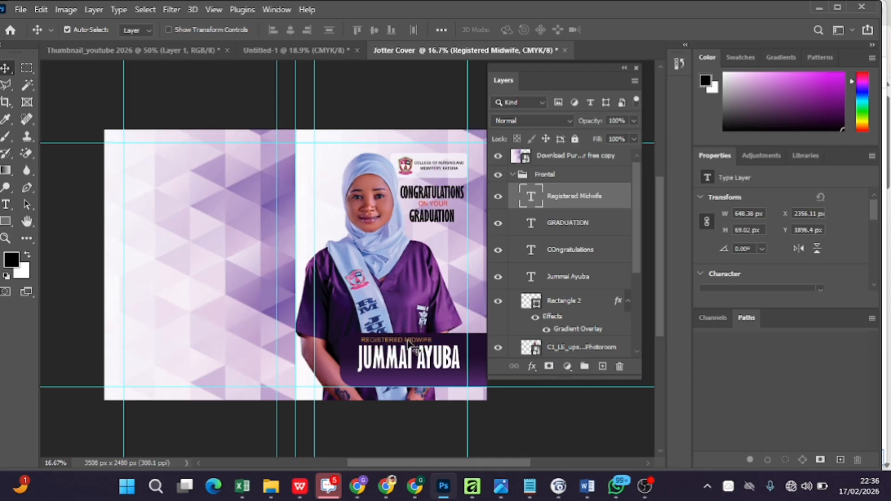
key("Left")
key("Left")
key("Left")
key("Down")
key("Down")
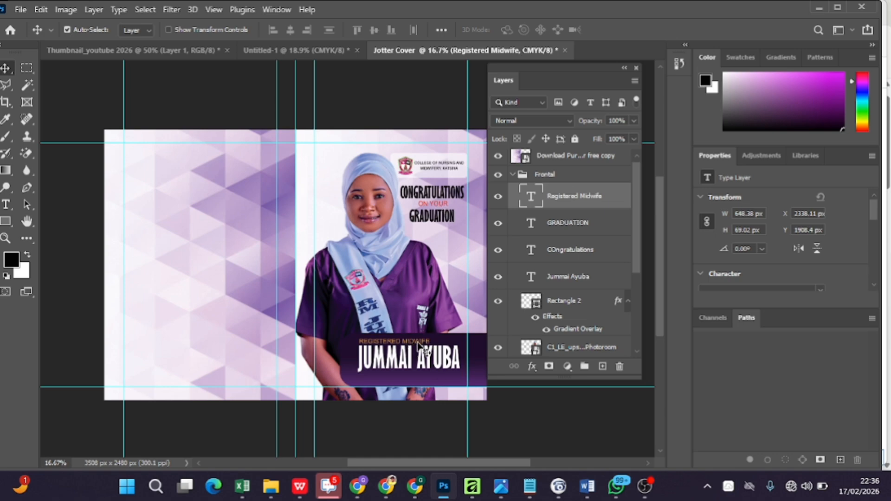
- Duplicate the REGISTERED MIDWIFE text below the graduate's name and replace the copy's wording with 11TH FEBRUARY, 2026
key("ctrl+j")
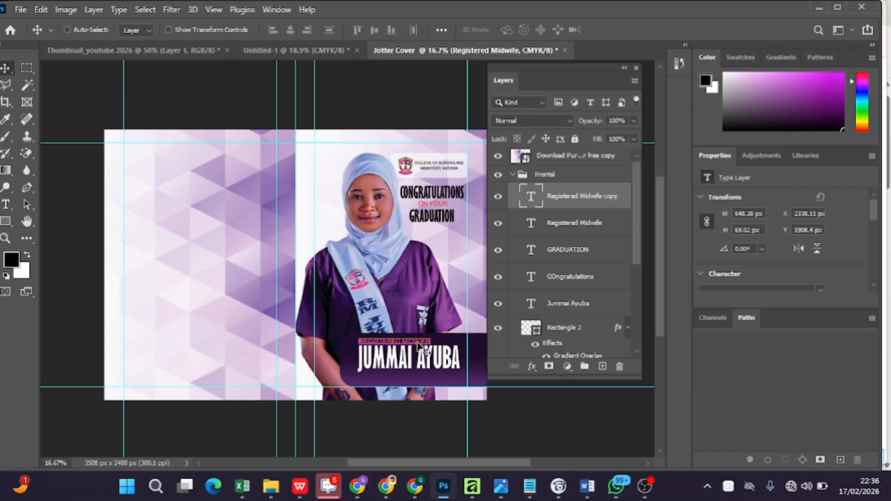
left_click_drag(415, 346, 414, 383)
key("t")
left_click(414, 379)
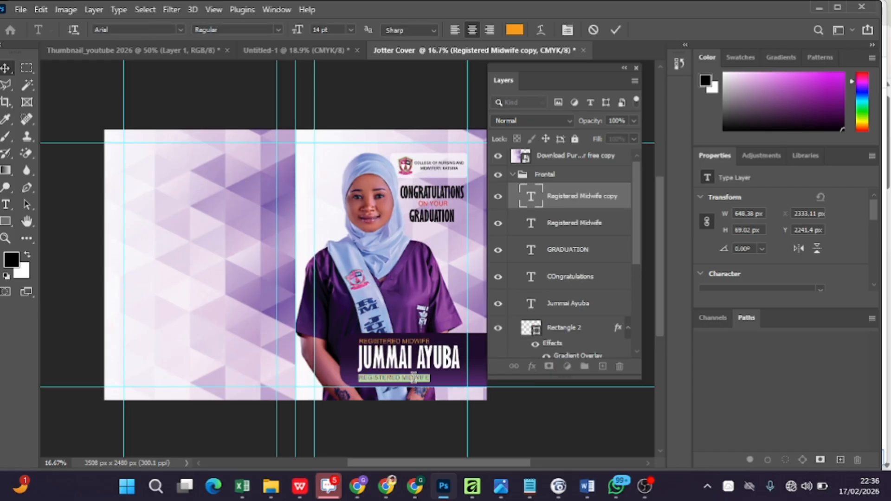
key("BackSpace")
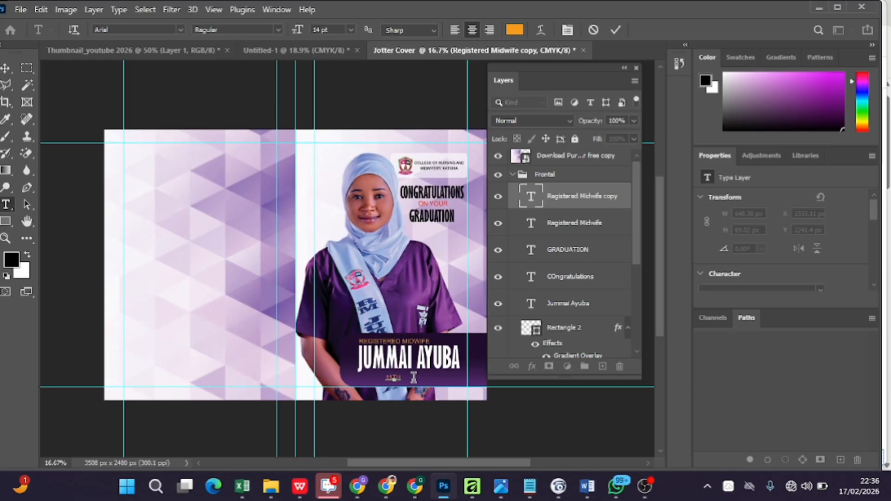
type("11TH FEBRUARY, 2026")
- Color the 11TH FEBRUARY, 2026 text white (ffffff) and commit the edit
key("ctrl+a")
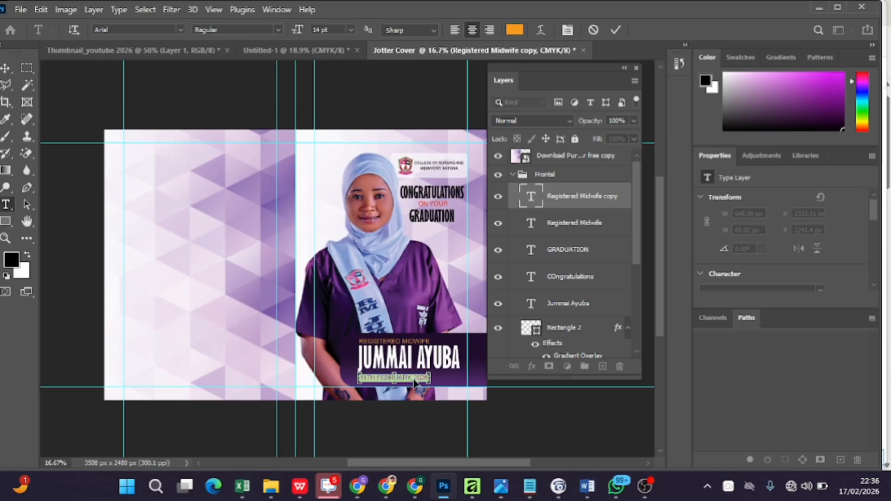
left_click(513, 31)
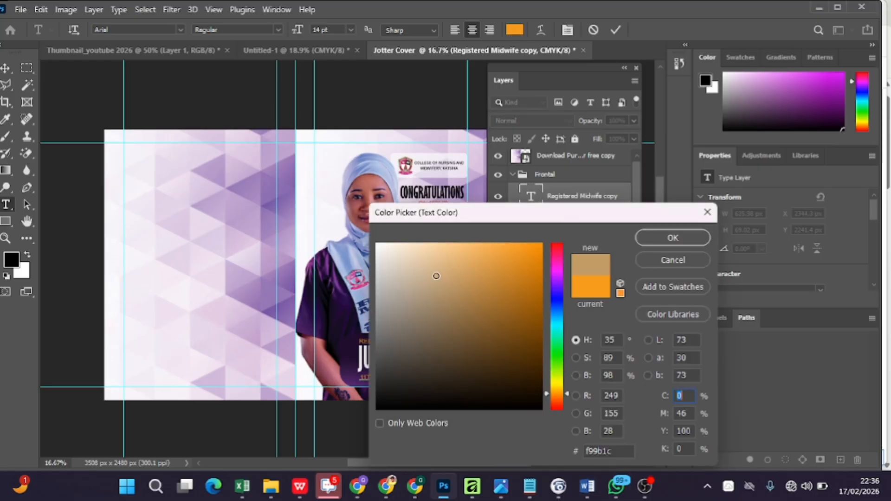
left_click_drag(436, 277, 367, 248)
left_click_drag(418, 277, 339, 230)
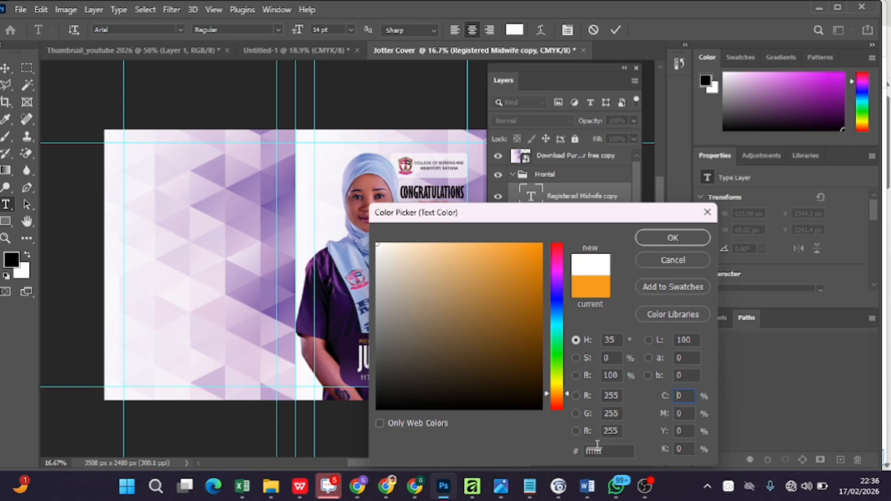
left_click(679, 243)
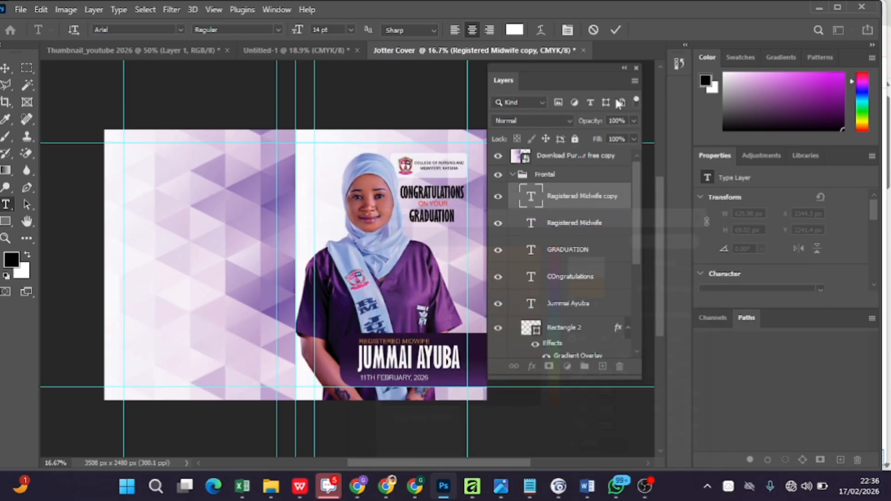
left_click(615, 30)
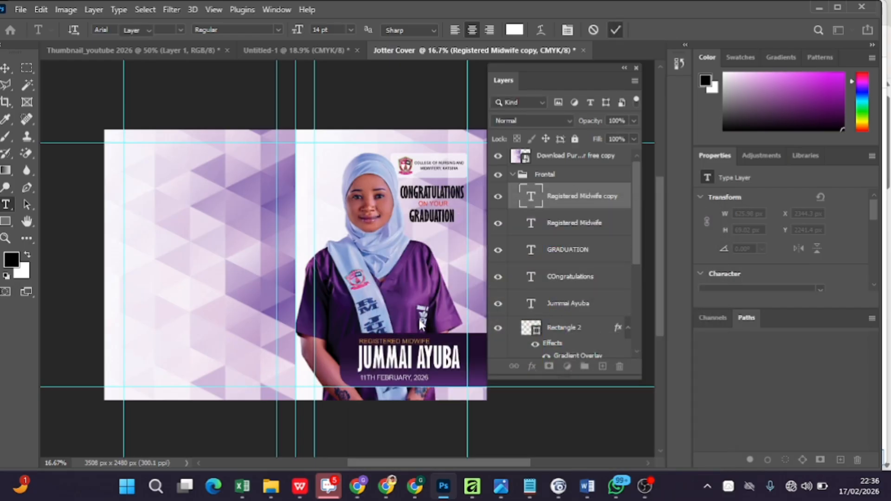
- Set the tracking of the 11TH FEBRUARY, 2026 text to 100
key("v")
double_click(400, 380)
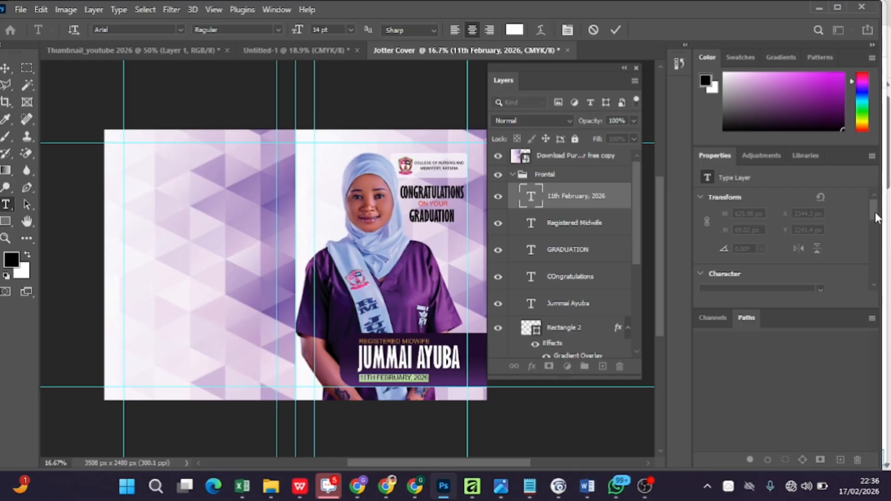
left_click_drag(875, 215, 876, 231)
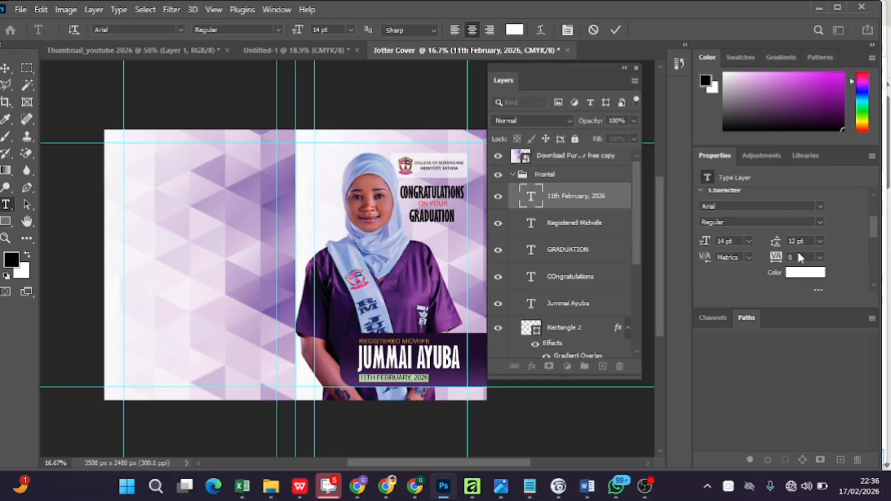
left_click_drag(772, 259, 778, 258)
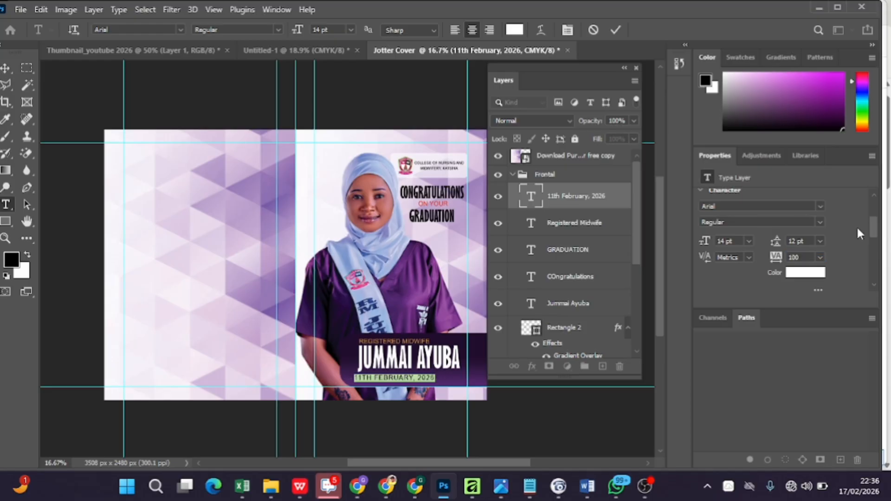
- Underline the date text, commit it, and shift it to line up with the start of the graduate's name
left_click_drag(872, 232, 874, 265)
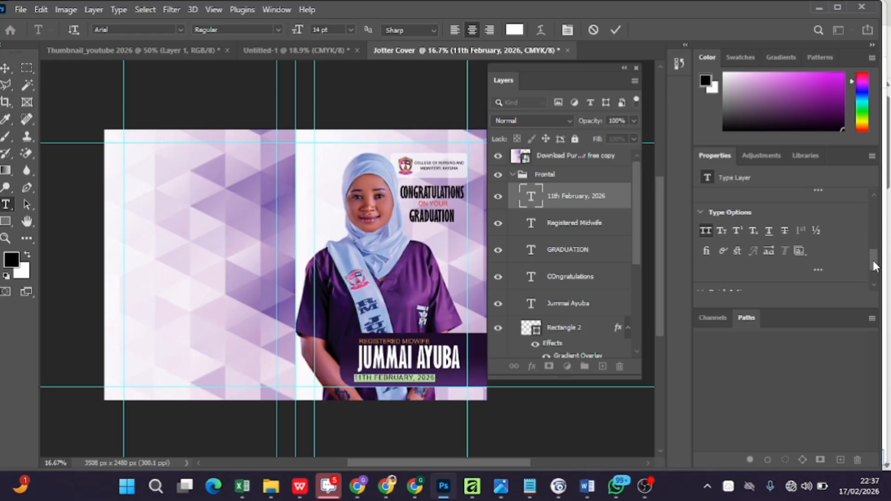
left_click(770, 231)
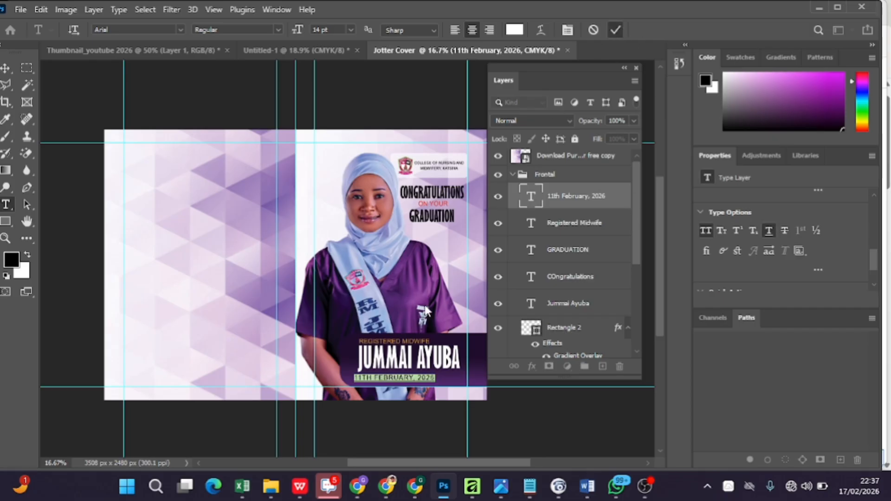
key("ctrl+Return")
key("v")
left_click_drag(409, 379, 409, 381)
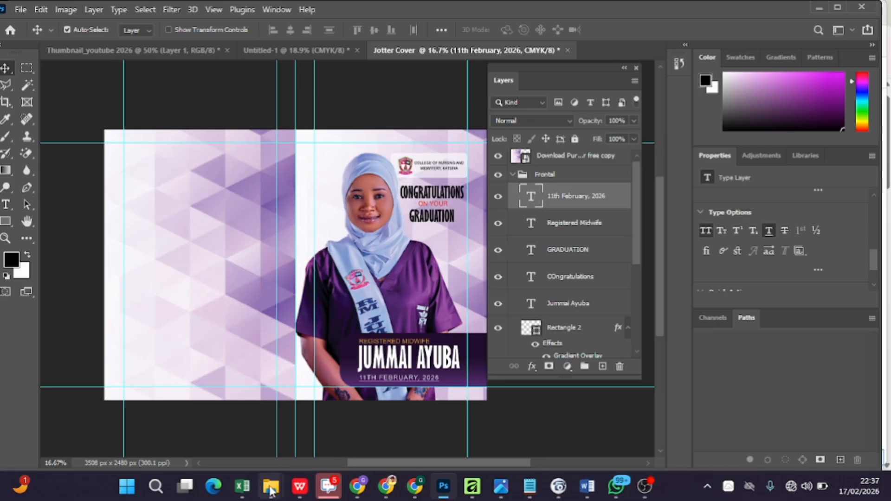
- Place the purple stethoscope image on the front cover, scale it to about 19.37% and set it at the name banner's right end
mouse_move(271, 489)
left_click(87, 411)
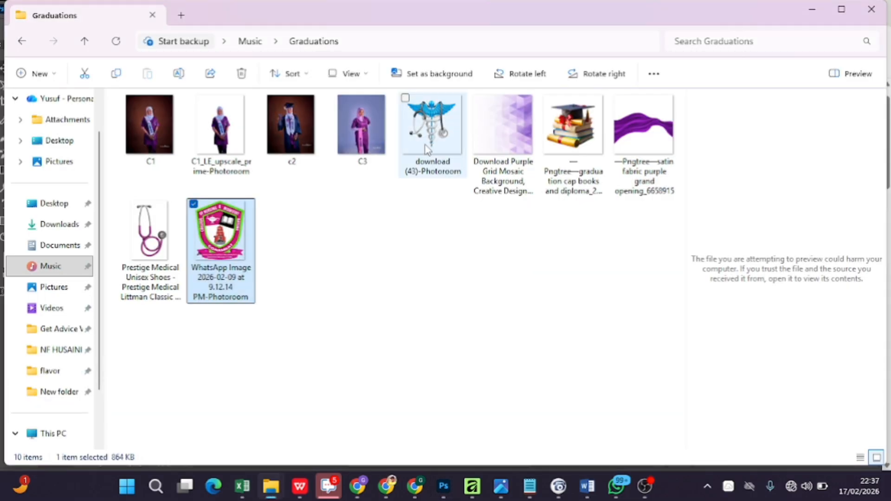
left_click_drag(154, 244, 465, 342)
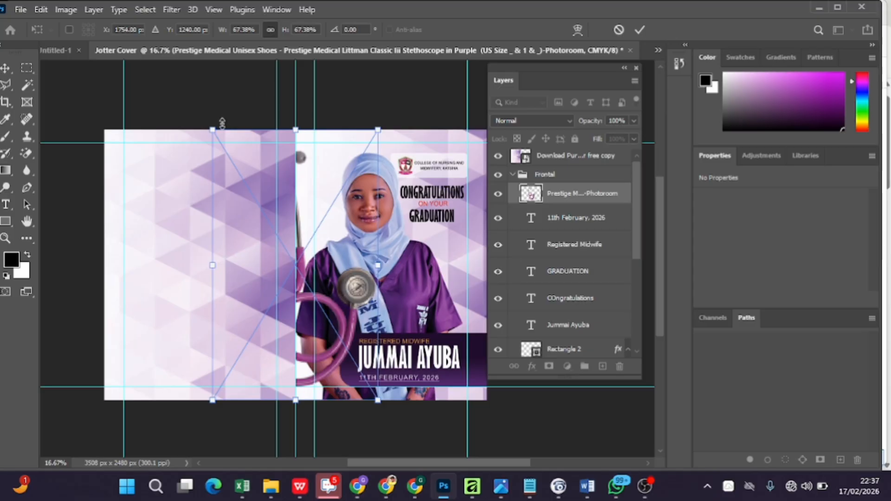
left_click_drag(210, 127, 330, 322)
left_click_drag(358, 371, 463, 342)
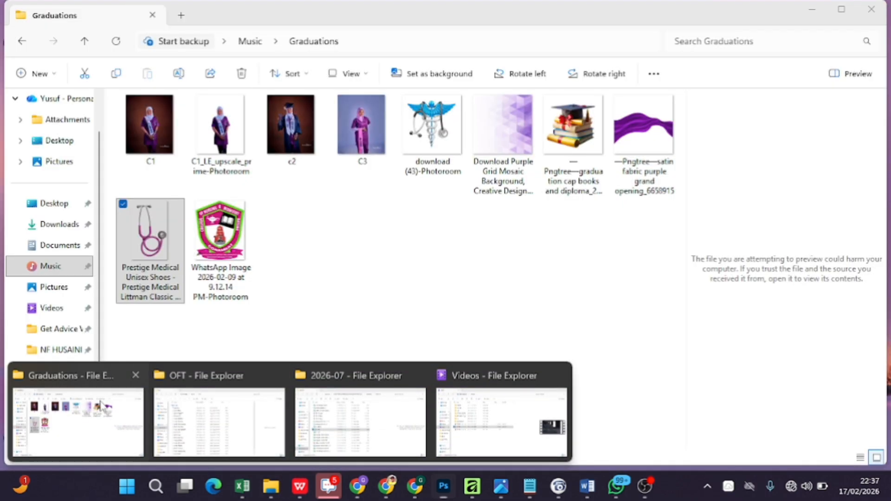
left_click(74, 418)
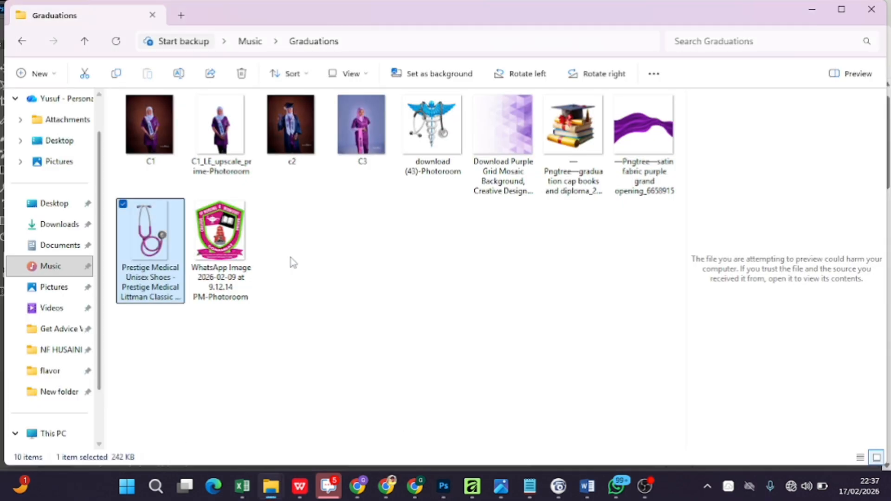
left_click(443, 486)
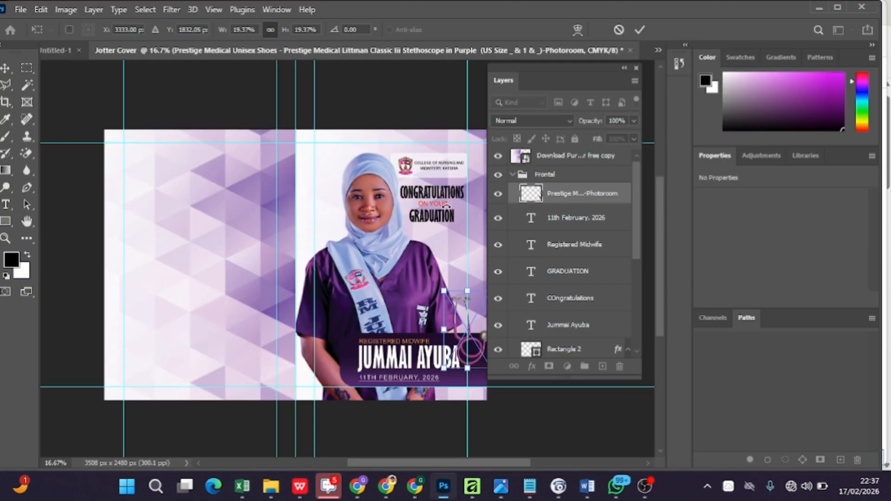
left_click(639, 30)
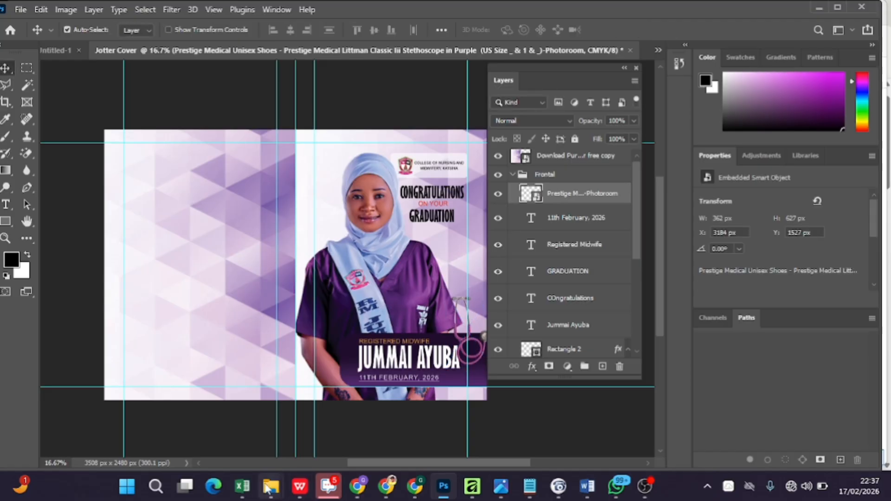
- Place the graduation cap and books image on the front cover and scale it to about 1.73% under the GRADUATION text
mouse_move(271, 486)
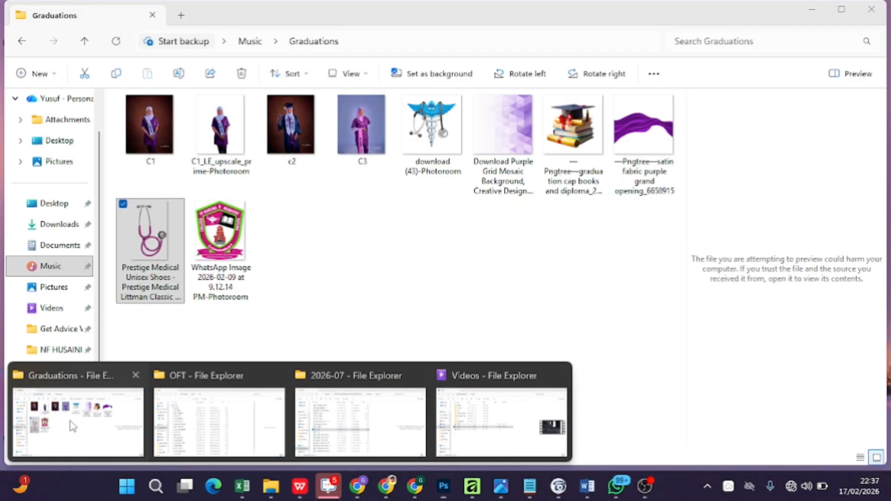
left_click(72, 426)
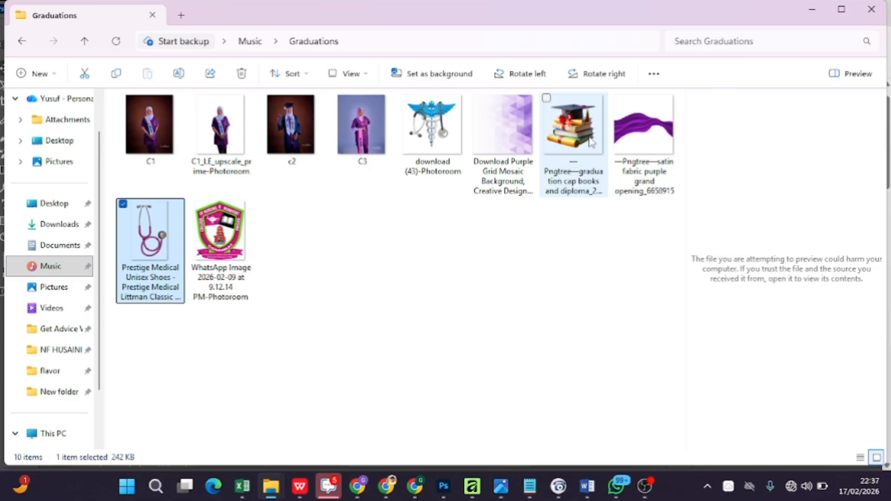
left_click_drag(591, 142, 449, 277)
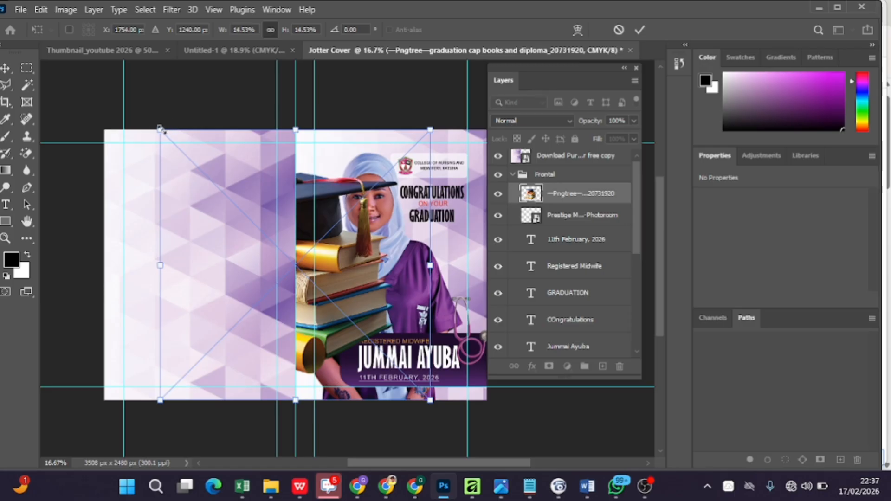
left_click_drag(160, 129, 447, 236)
- Nudge the cap and books image down and slightly left to clear the GRADUATION text, and commit the placement
key("Down")
key("Down")
key("Down")
key("Down")
key("Down")
key("Down")
key("Down")
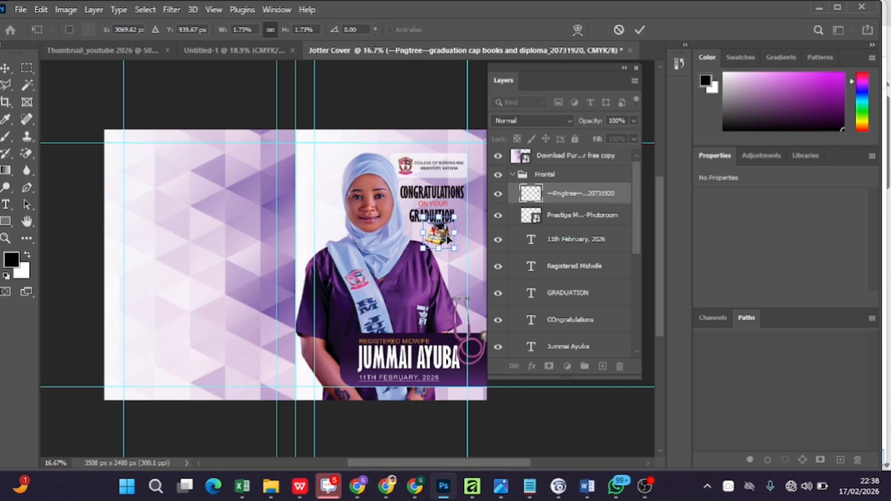
key("Left")
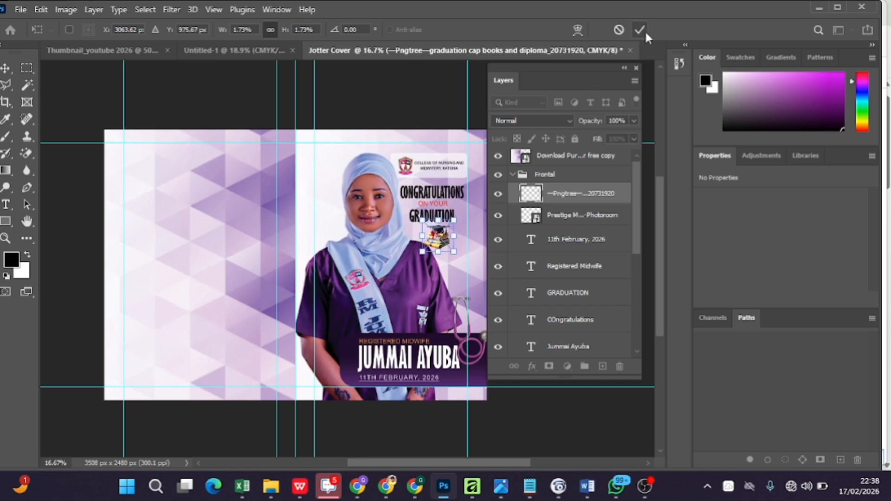
key("Return")
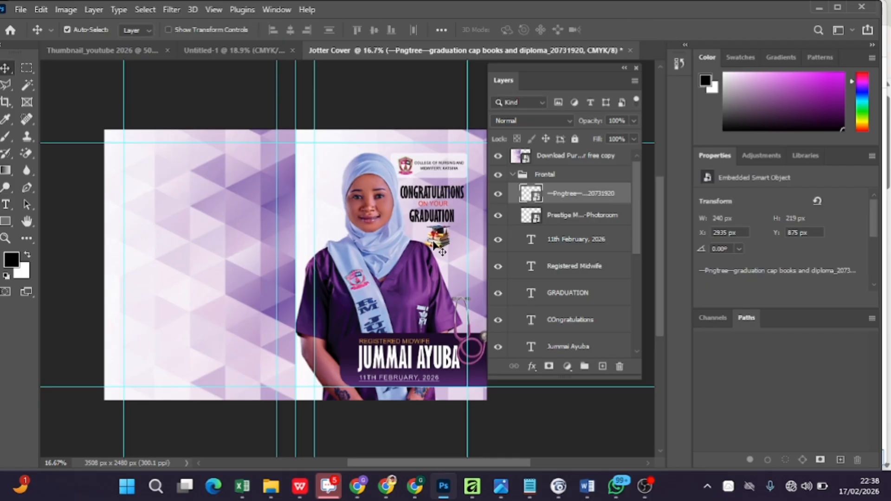
- Shift the graduate's photo slightly left to about X 1718 px and collapse the Frontal layer group
left_click(393, 257)
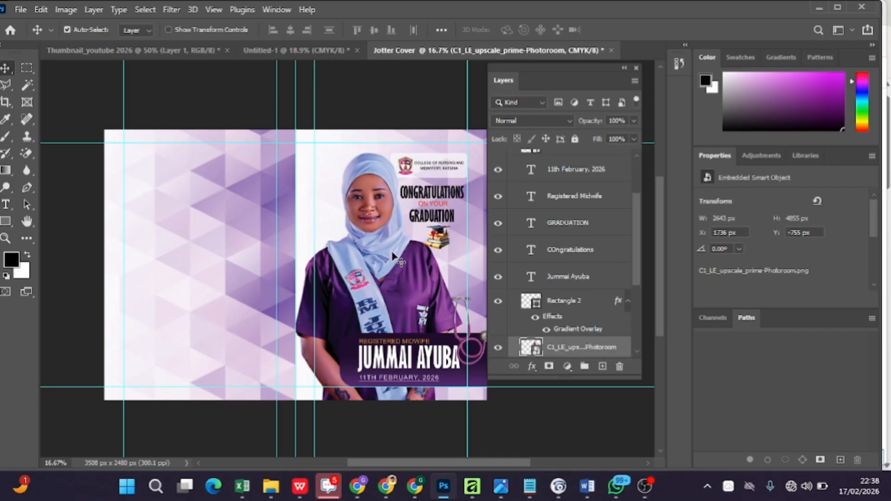
left_click_drag(394, 257, 393, 257)
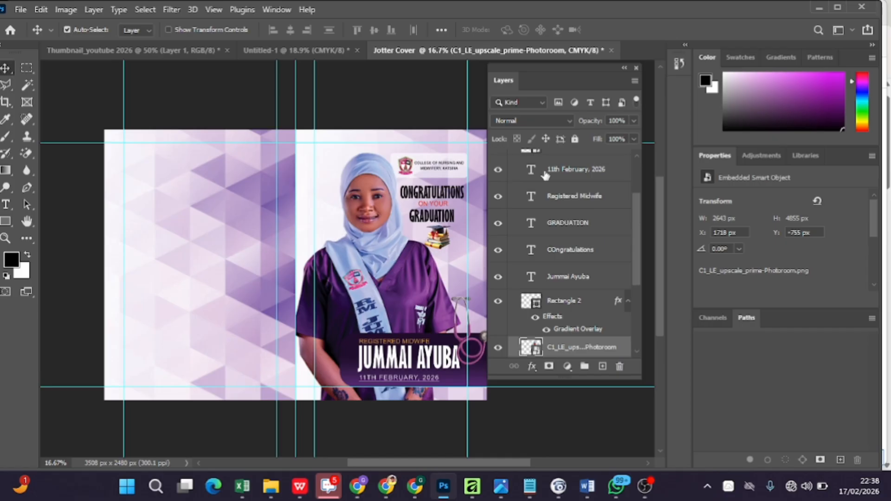
left_click_drag(636, 264, 645, 203)
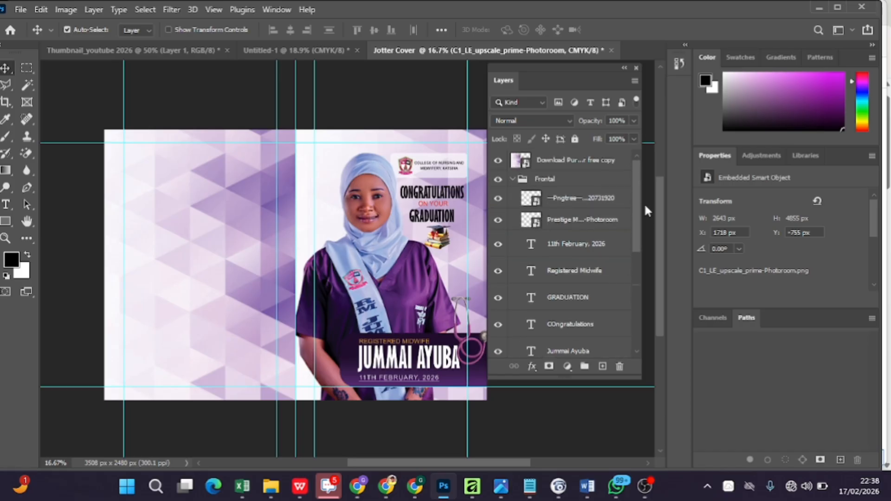
left_click(511, 180)
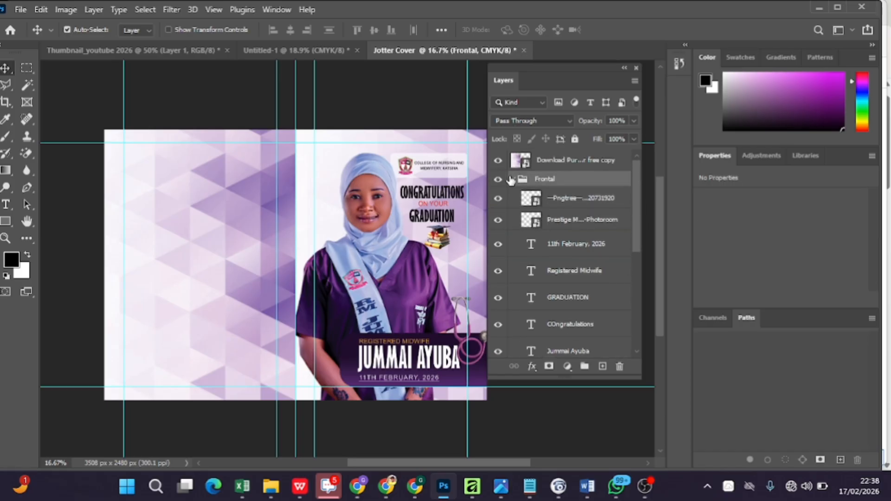
left_click(512, 180)
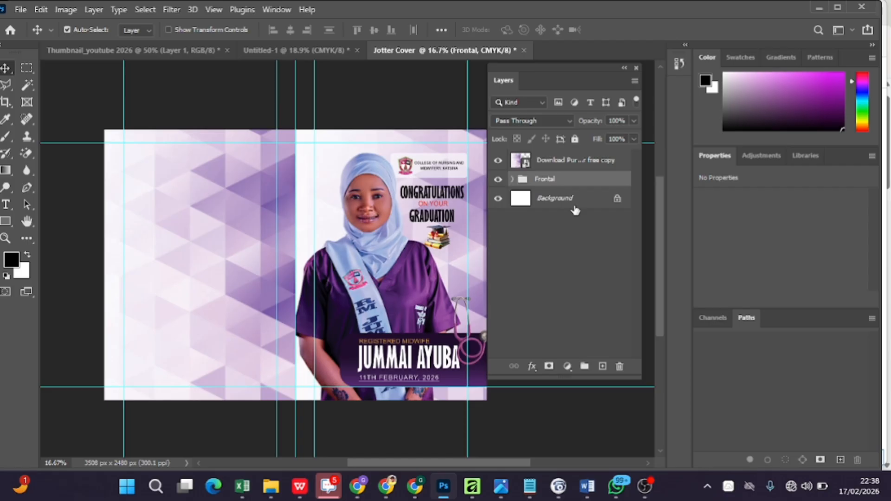
- Draw a black ellipse about 1389 by 1421 px on a new layer above the back-cover mosaic and fit it between the vertical guides
left_click(541, 167)
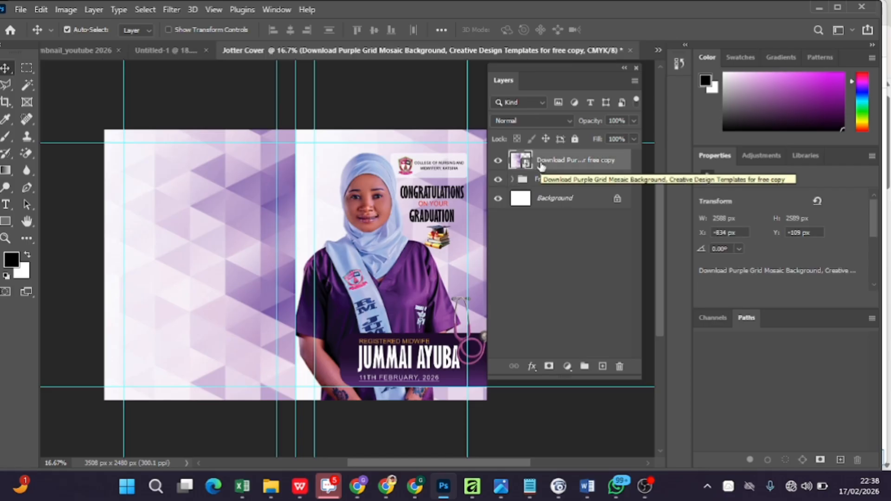
left_click(602, 366)
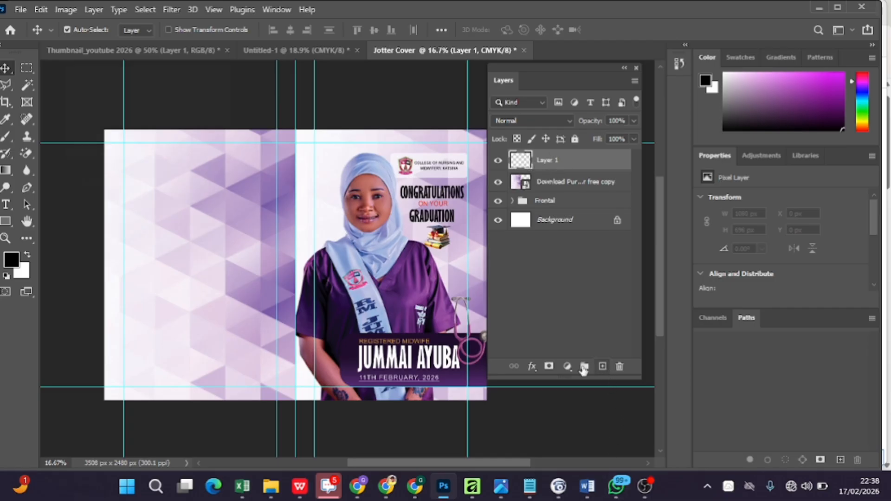
left_click(6, 222)
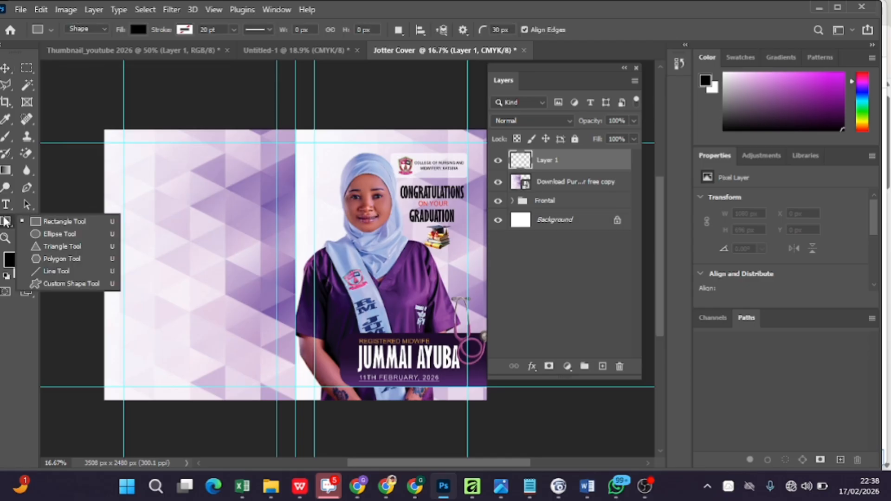
left_click(88, 234)
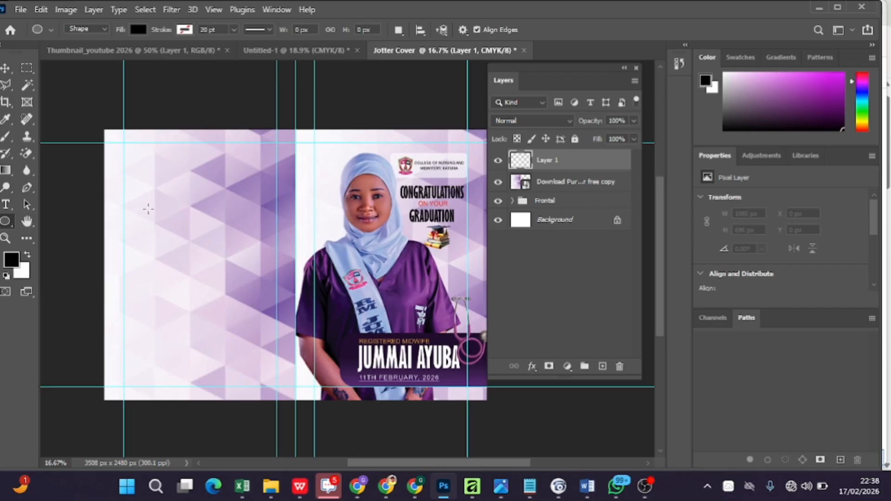
left_click_drag(143, 208, 295, 363)
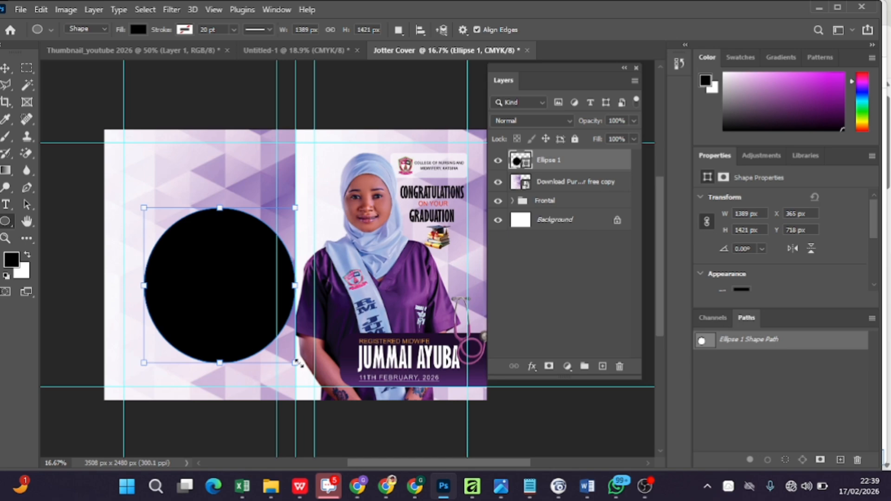
left_click(6, 70)
left_click_drag(235, 254, 211, 229)
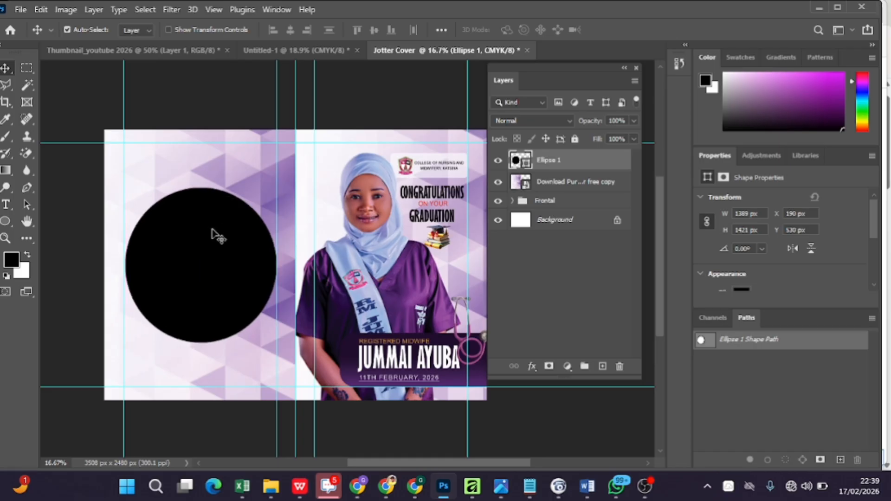
- Rasterize the ellipse layer and outline the ellipse's right half with a Polygonal Lasso selection
right_click(551, 162)
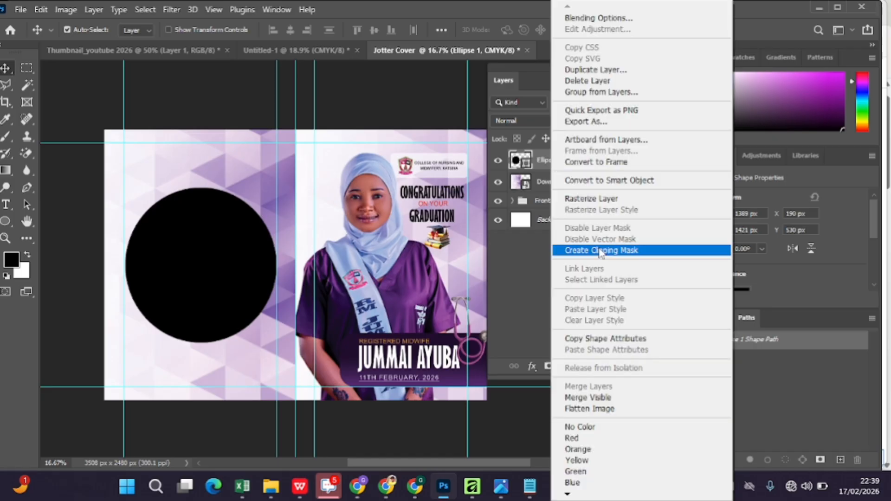
left_click(588, 202)
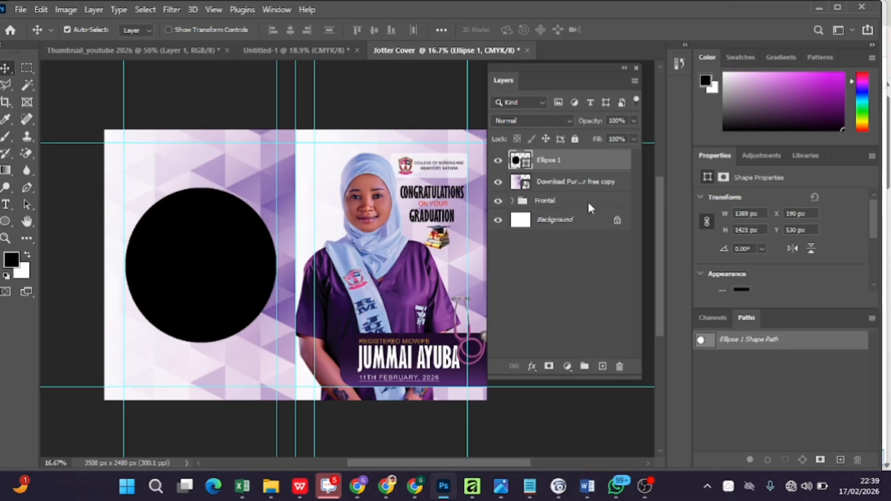
left_click(5, 86)
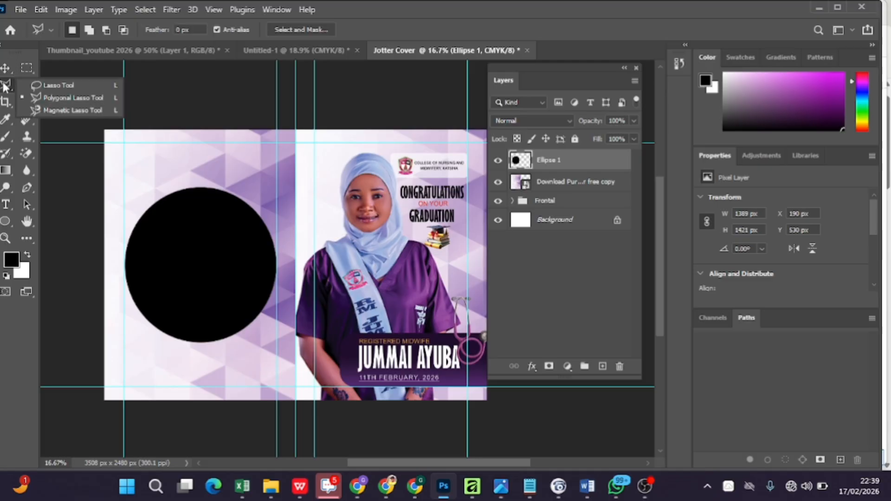
left_click(85, 100)
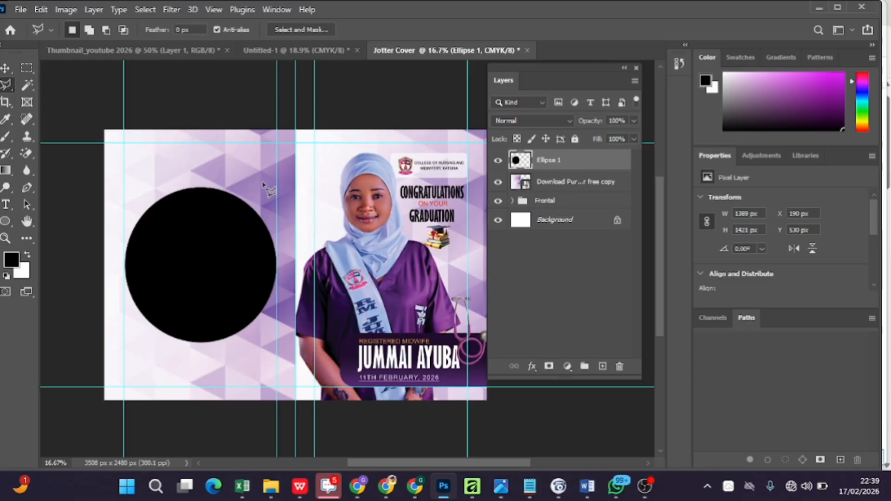
left_click(200, 168)
left_click(194, 371)
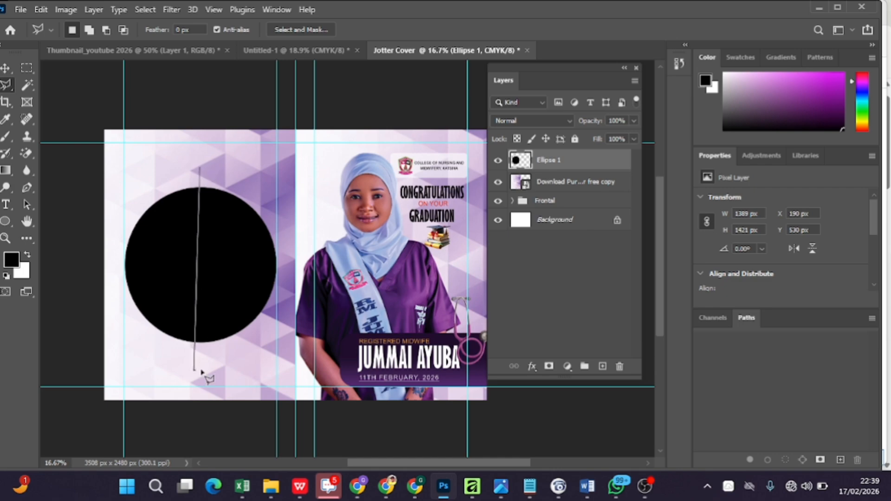
left_click(294, 335)
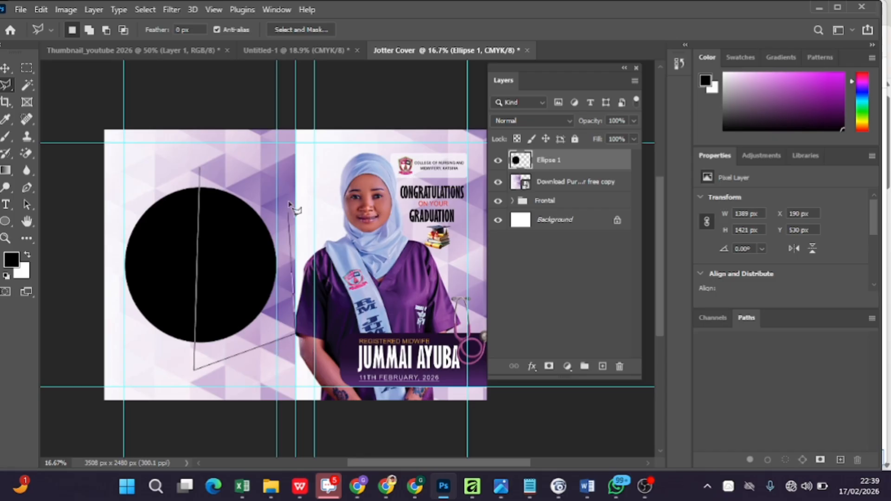
left_click(288, 184)
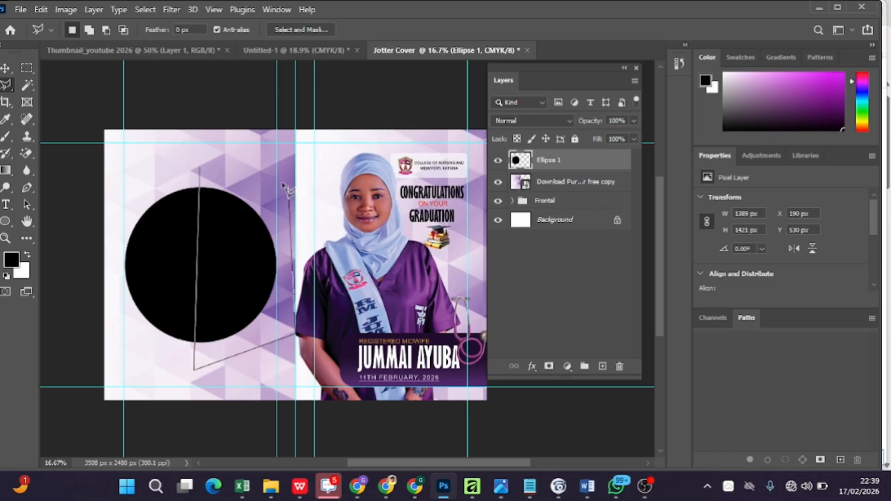
left_click(200, 169)
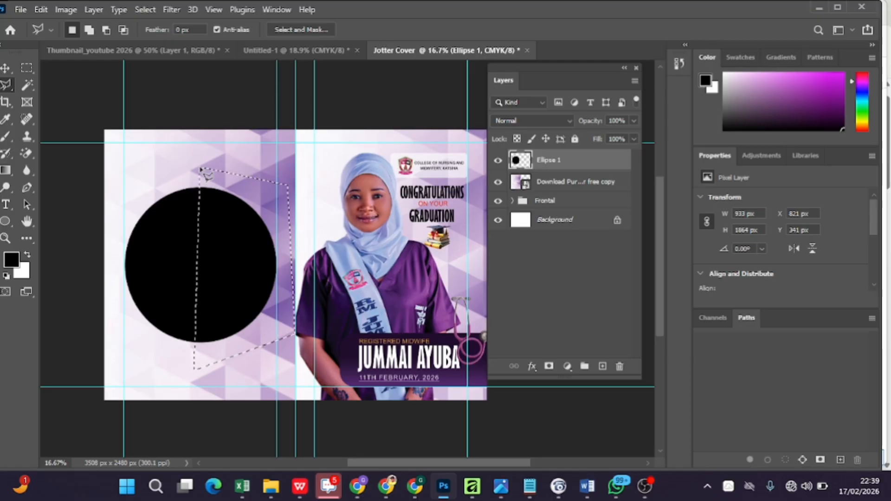
- Cut the selected right half to its own layer and shift it slightly right to leave a narrow gap between the halves
right_click(201, 170)
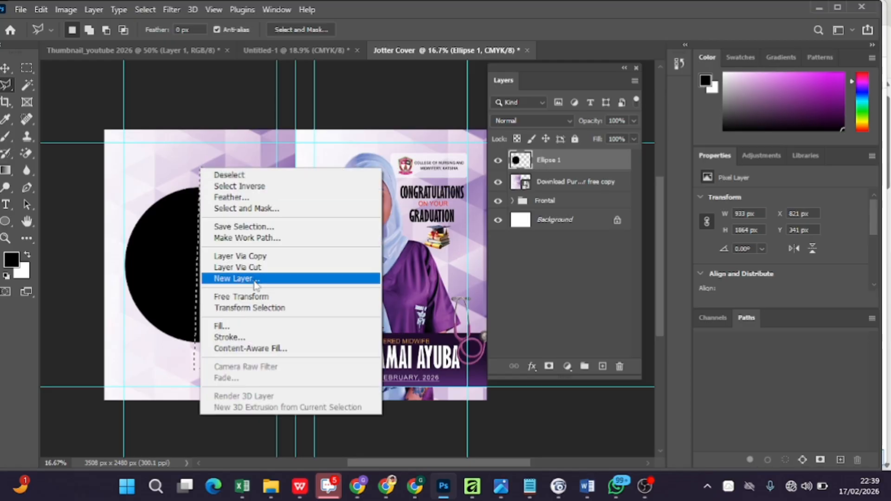
left_click(270, 269)
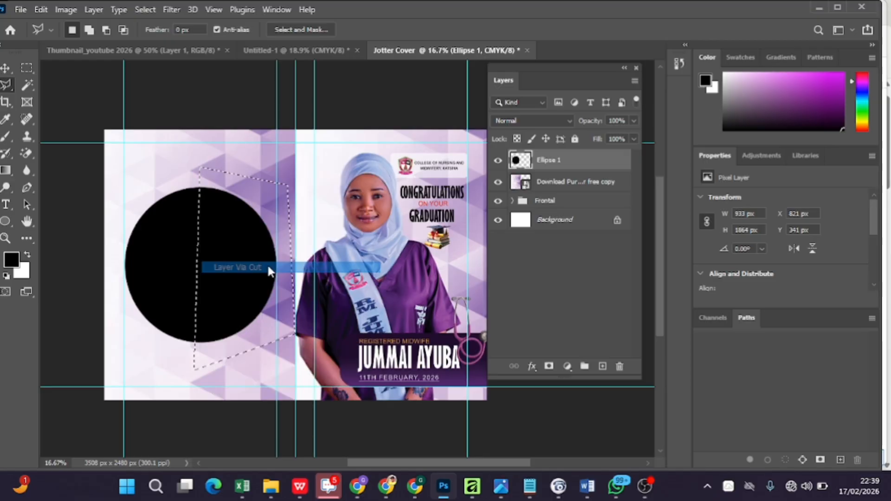
left_click(6, 69)
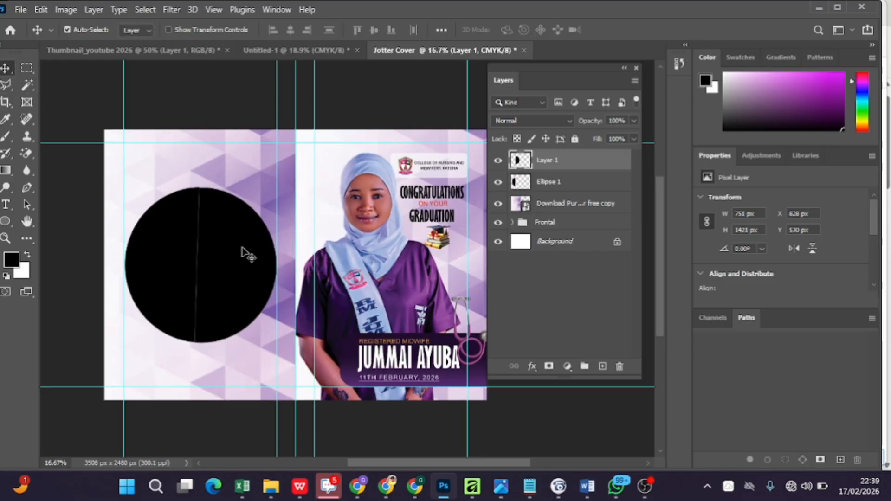
left_click_drag(245, 253, 248, 256)
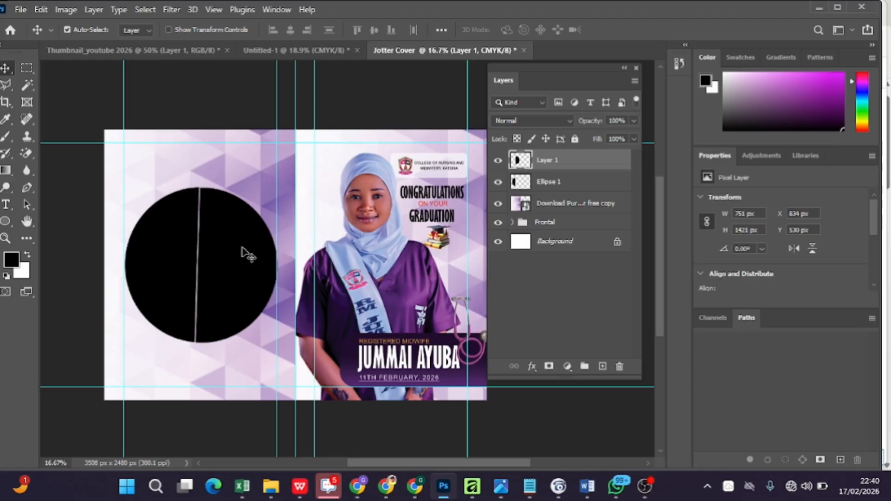
- Nudge the ellipse's right half horizontally to X 840 px to adjust the gap between the halves
key("Right")
key("Right")
key("Right")
key("Right")
key("Right")
key("Right")
key("Right")
key("Right")
key("Right")
key("Right")
key("Right")
key("Right")
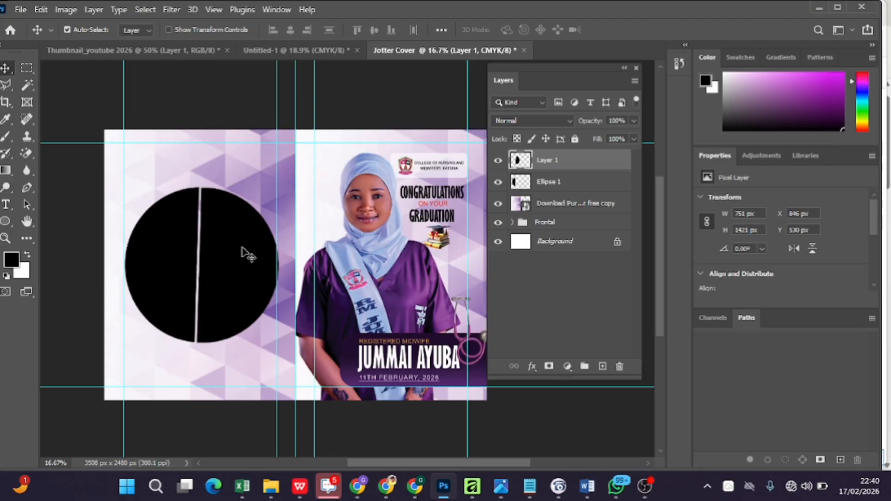
key("Left")
key("Left")
key("Left")
key("Left")
key("Left")
key("Left")
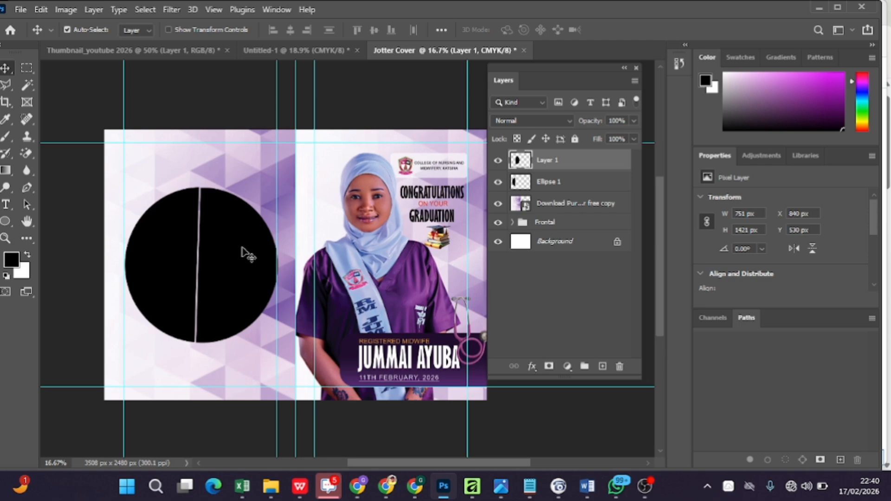
- Outline the lower part of the ellipse's right half with a slightly slanted four-sided Polygonal Lasso selection
right_click(7, 85)
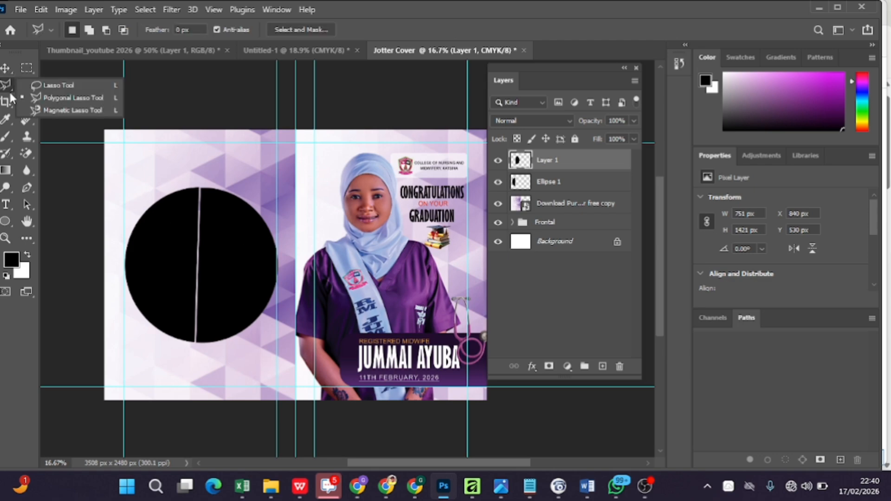
left_click(77, 97)
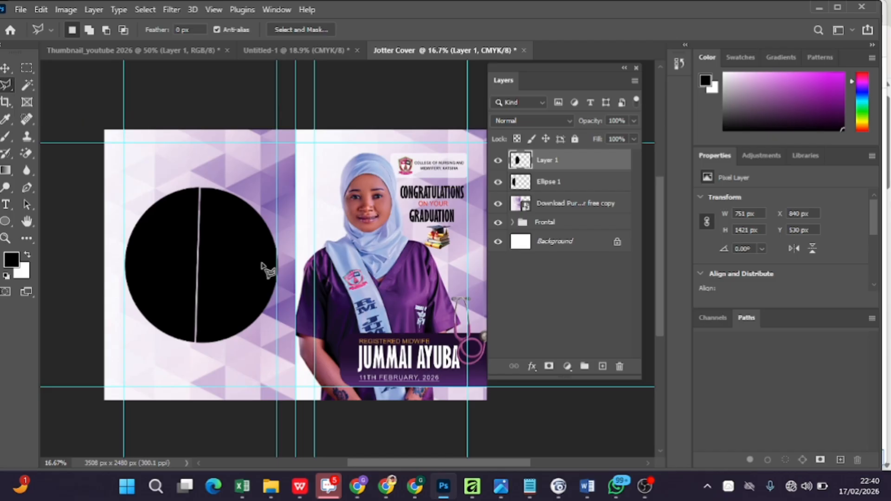
left_click(174, 260)
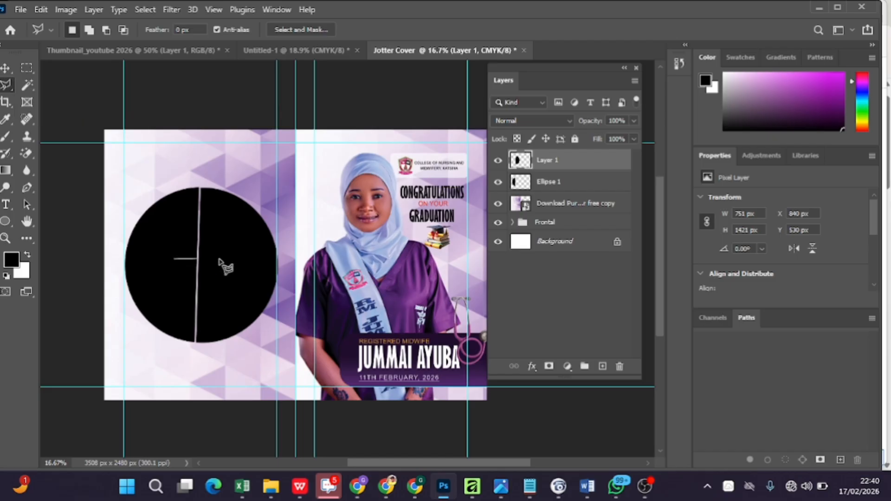
left_click(290, 270)
left_click(283, 385)
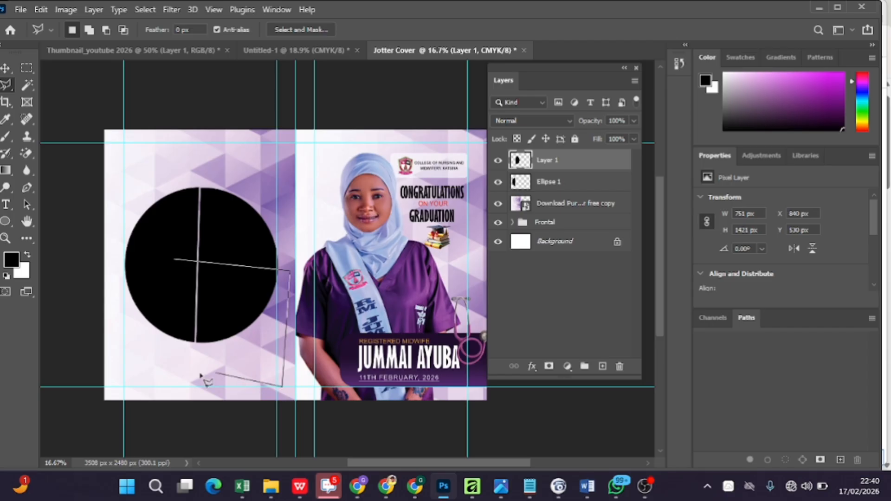
left_click(156, 379)
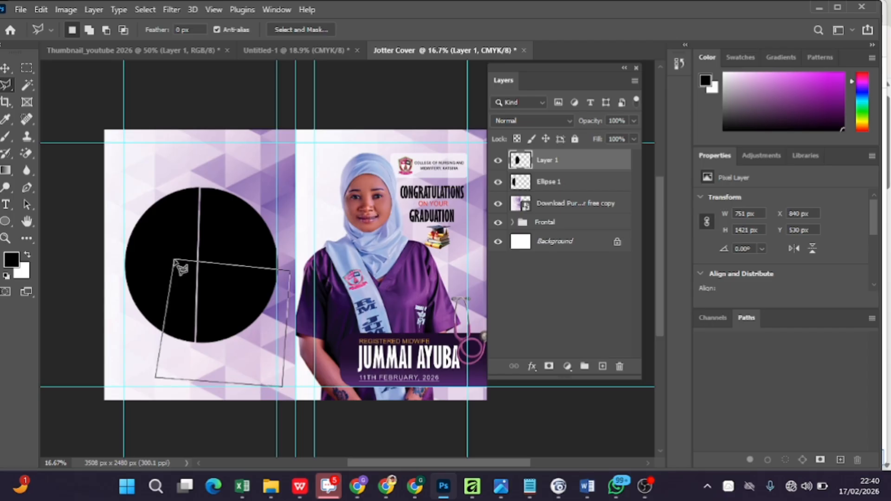
left_click(176, 263)
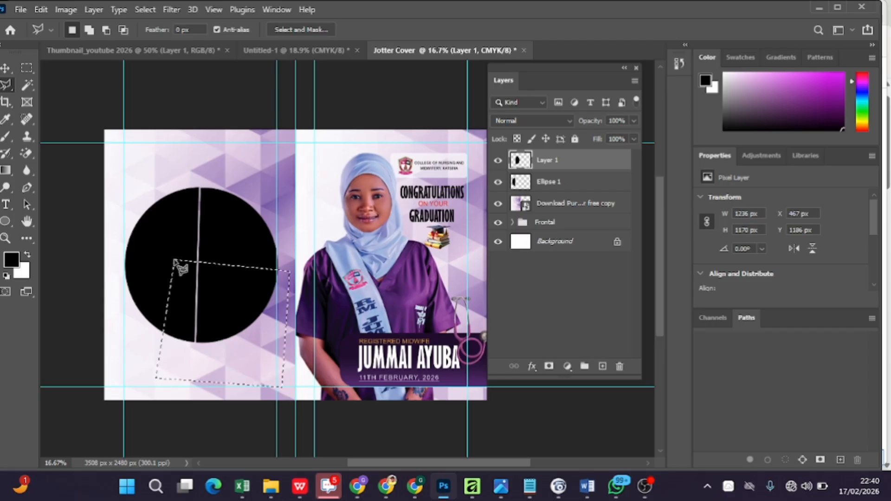
- Cut the selected lower-right piece to its own layer and shift it down to Y 1226 px, leaving a narrow gap
right_click(198, 268)
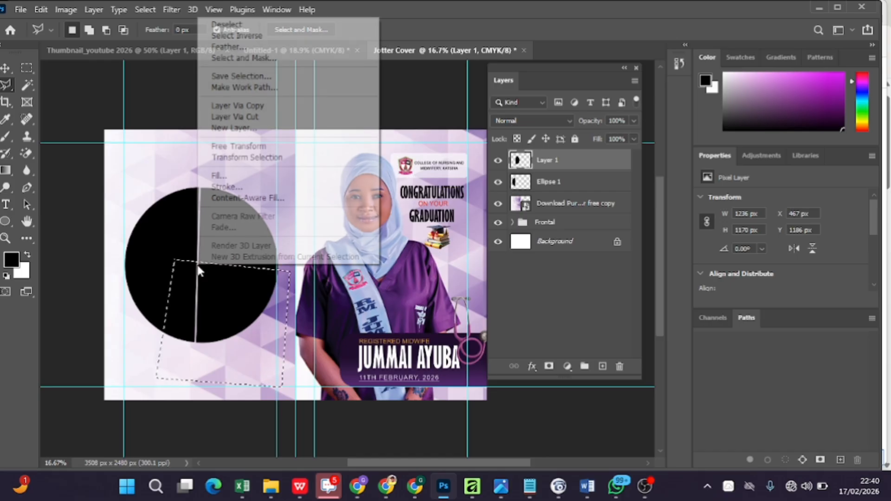
left_click(294, 116)
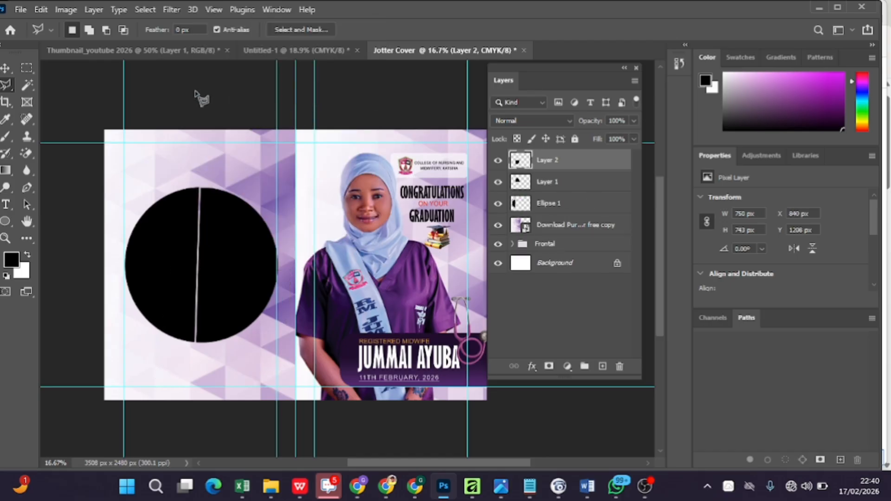
left_click(5, 67)
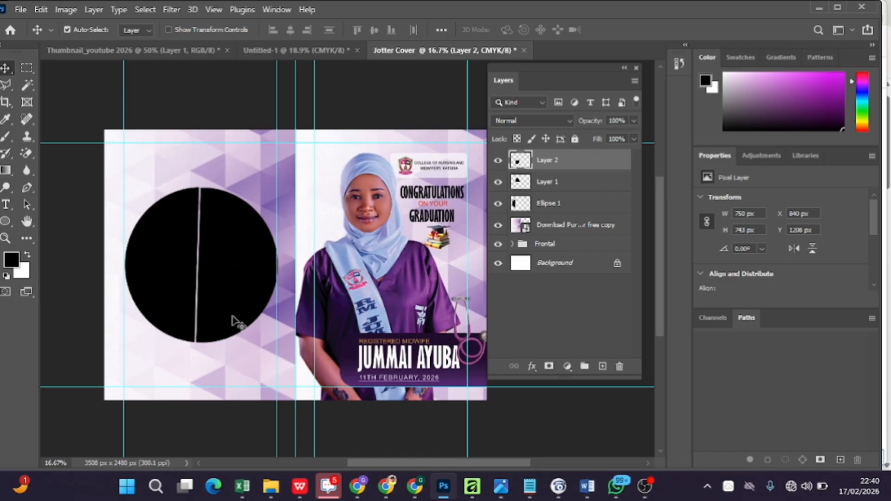
left_click_drag(231, 317, 233, 318)
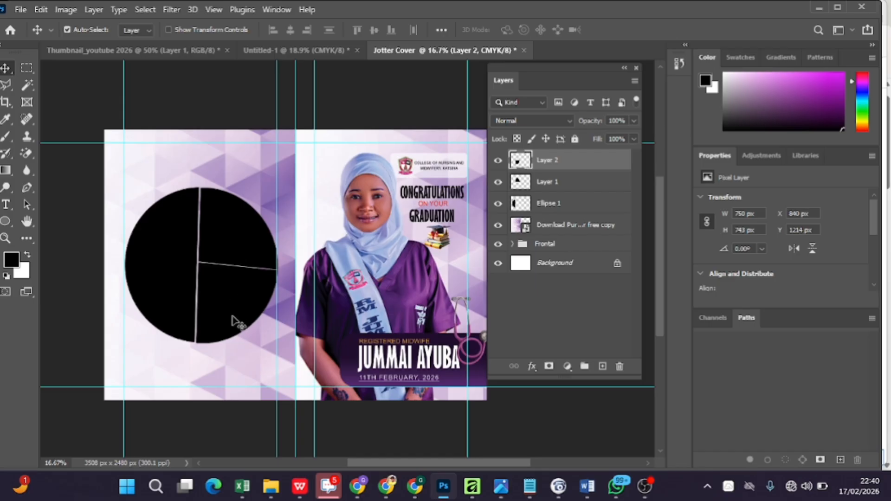
key("Down")
key("Down")
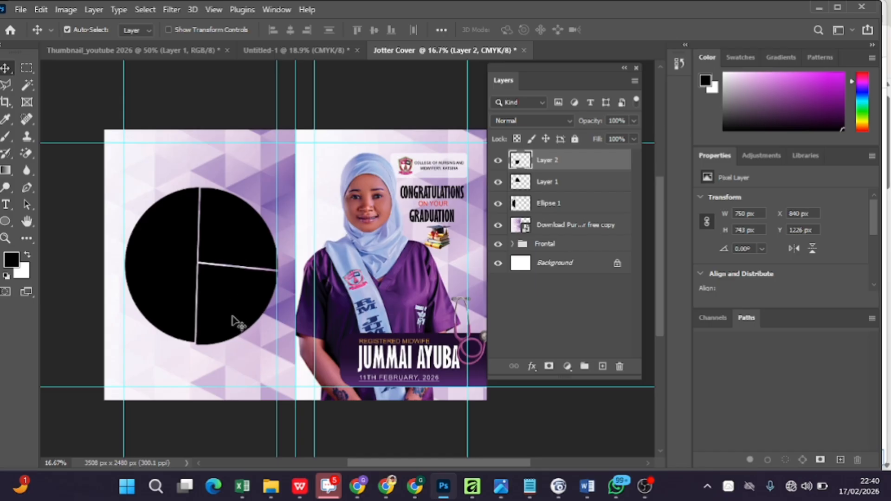
- Place the c2 photo from the Graduations folder directly above the left half-circle layer
left_click(183, 296)
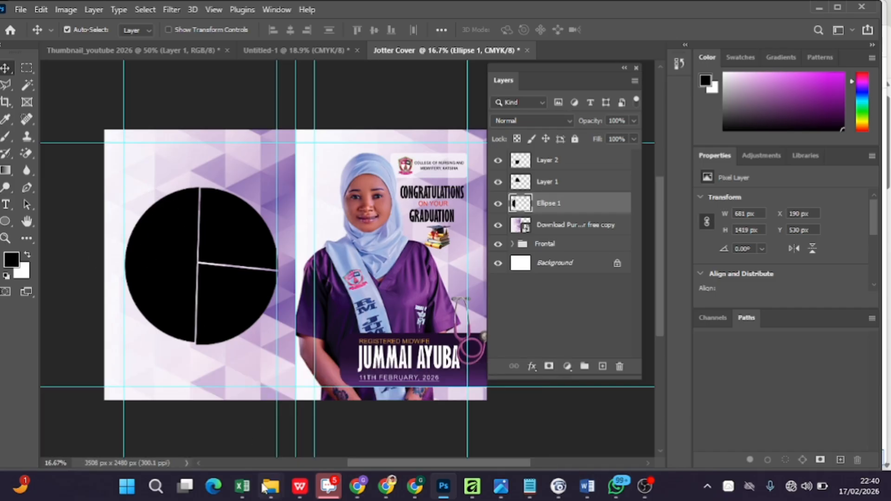
mouse_move(271, 487)
left_click(106, 423)
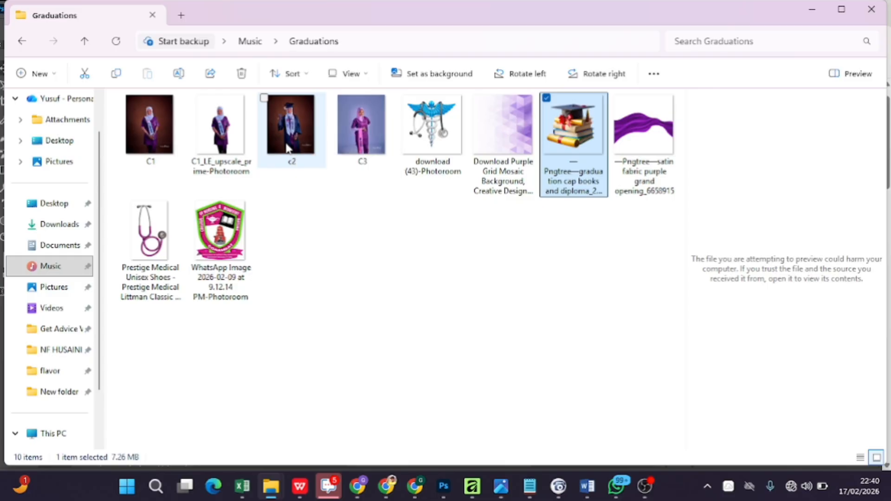
left_click_drag(288, 148, 185, 296)
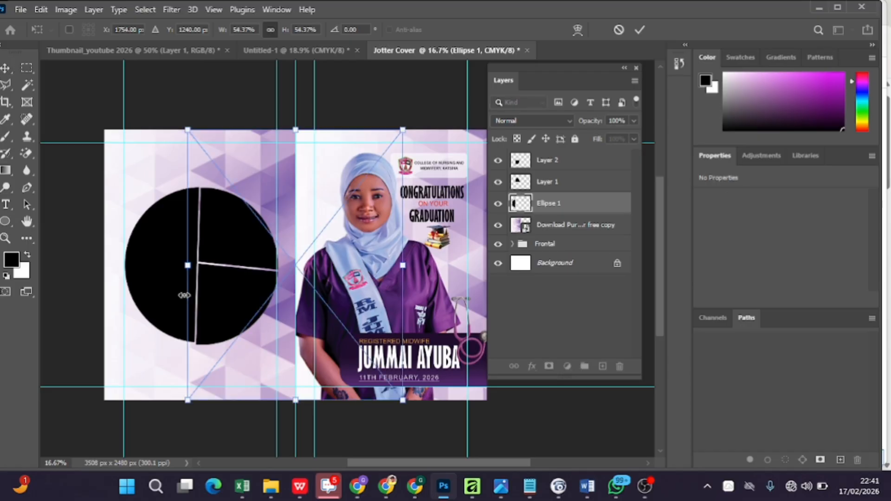
- Scale the c2 photo to about 33.87%, position it over the left half-circle and clip it to that shape
left_click_drag(258, 197, 137, 188)
left_click_drag(76, 128, 152, 217)
left_click_drag(188, 271, 127, 211)
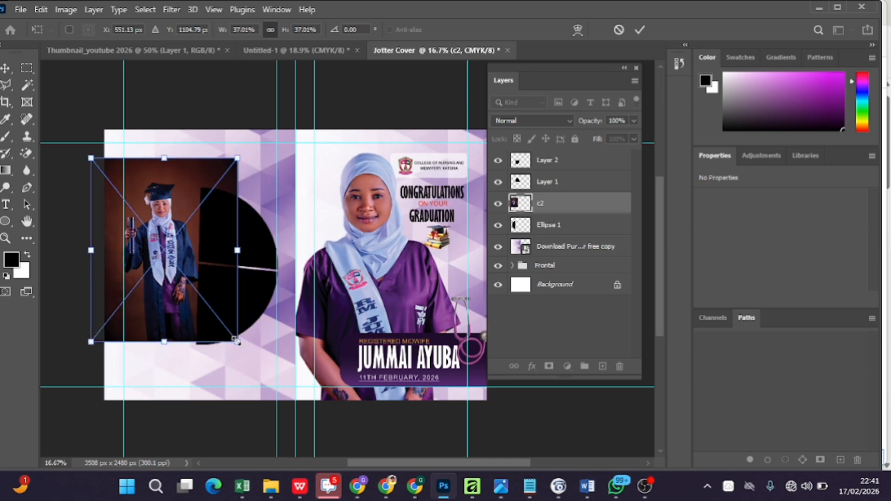
left_click_drag(236, 340, 225, 325)
left_click_drag(202, 268, 211, 295)
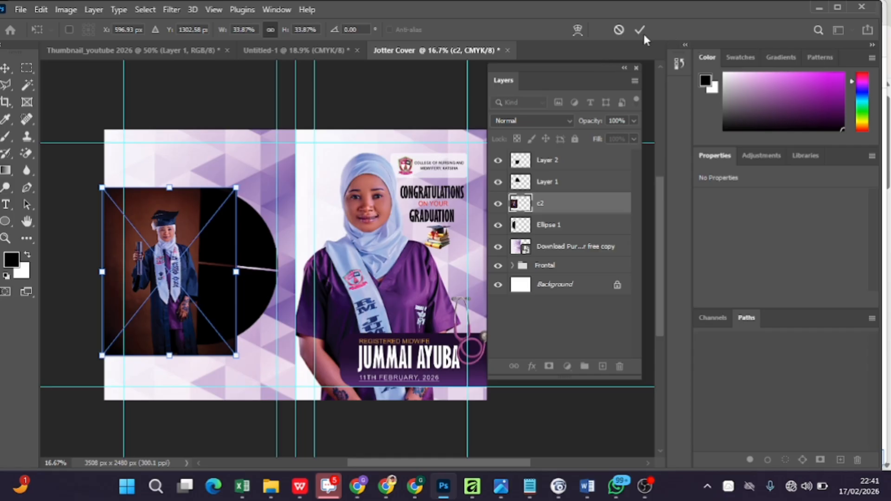
key("Return")
right_click(575, 206)
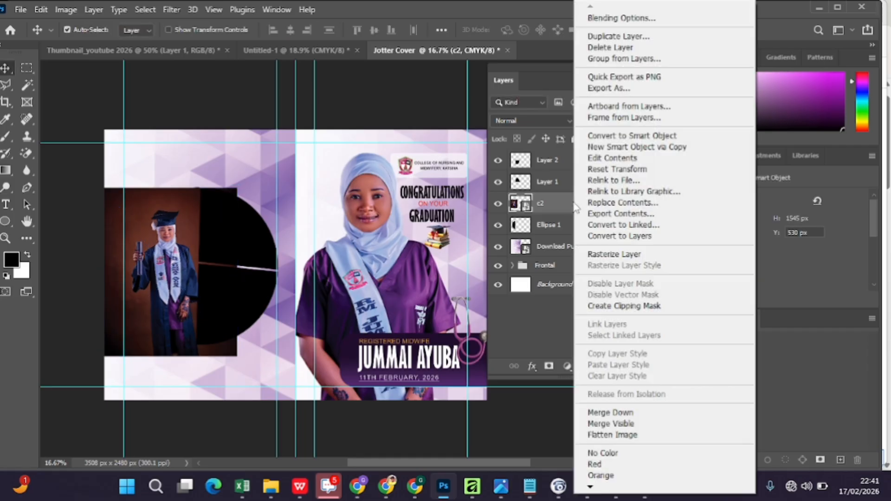
left_click(616, 306)
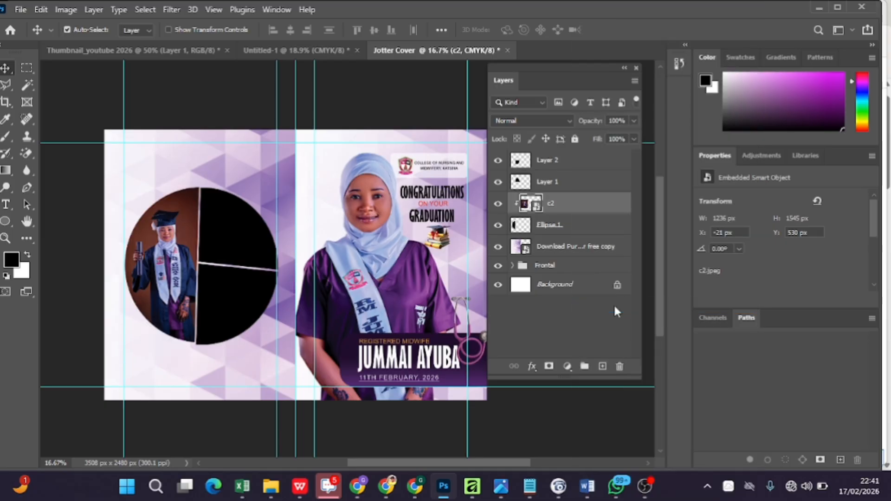
- Place the C3 photo from the Graduations folder directly above the upper-right circle piece's layer
left_click(252, 255)
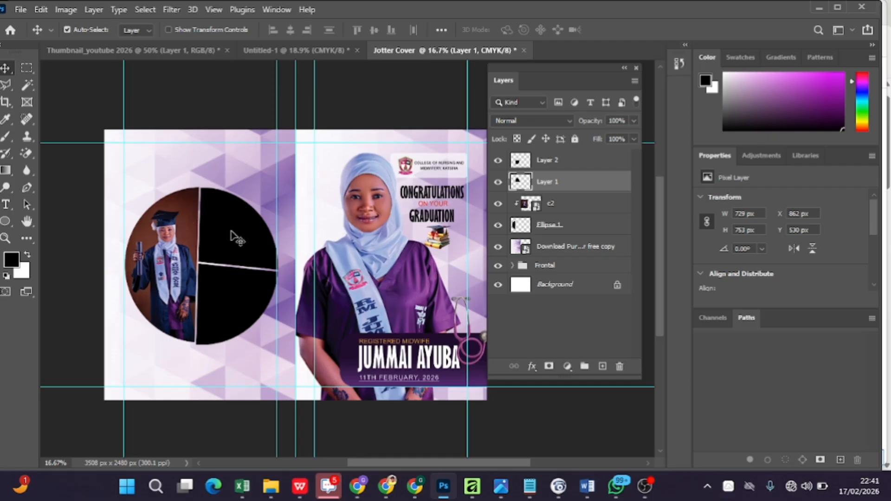
mouse_move(275, 490)
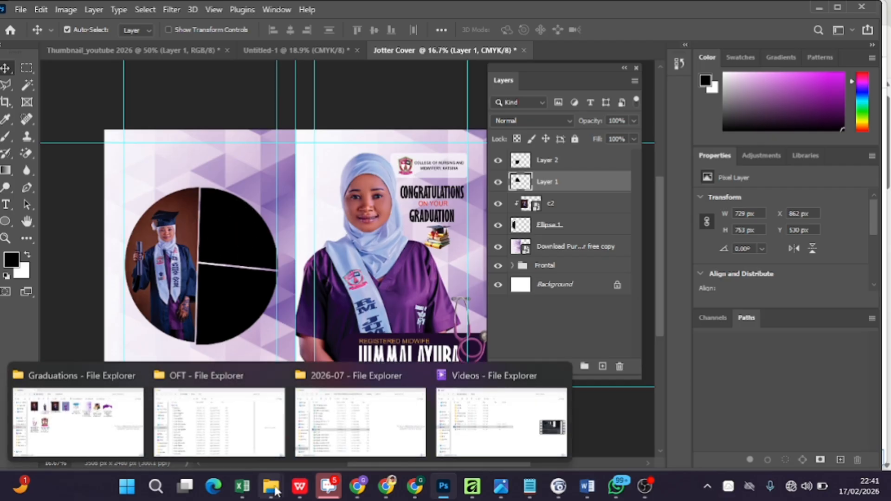
left_click(68, 422)
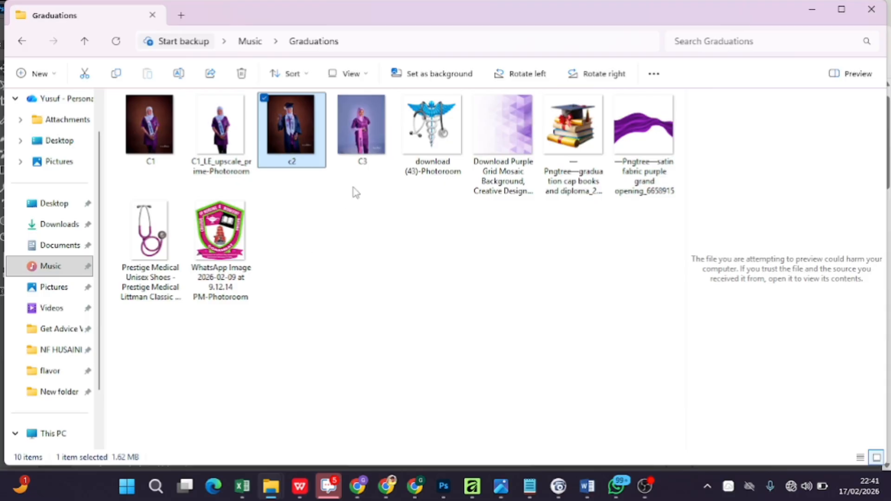
left_click_drag(363, 124, 244, 281)
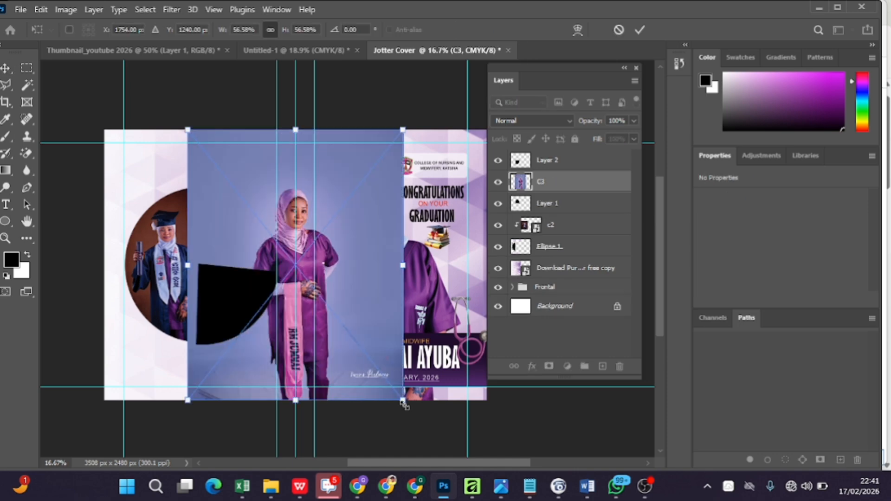
- Scale the C3 photo to about 25.18%, position it over the upper-right circle piece and clip it to that shape
left_click_drag(402, 400, 263, 270)
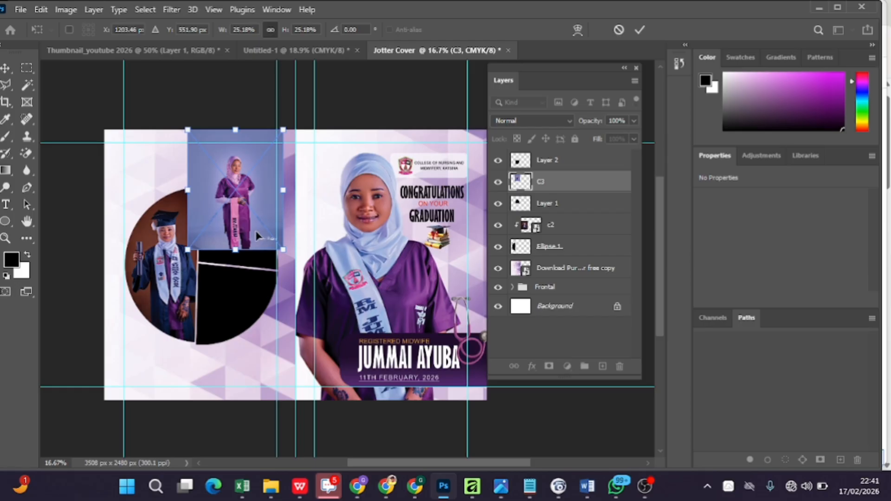
left_click_drag(259, 236, 250, 285)
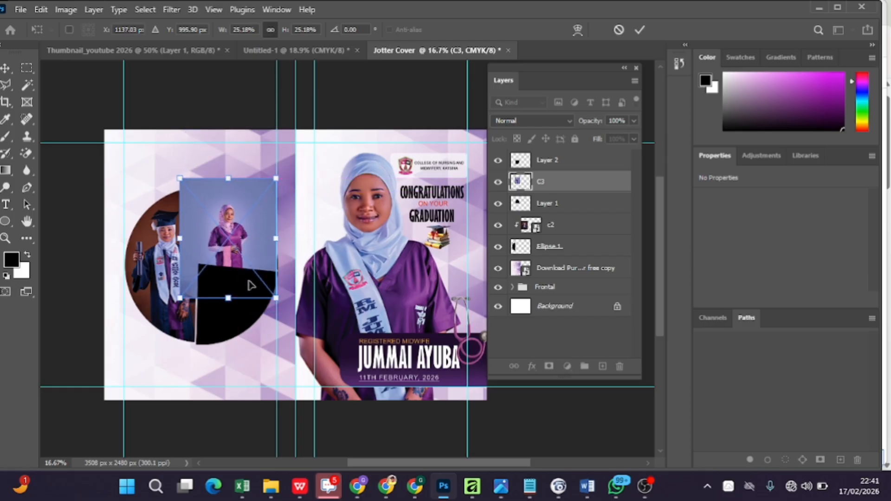
key("shift+Right")
key("shift+Right")
key("shift+Right")
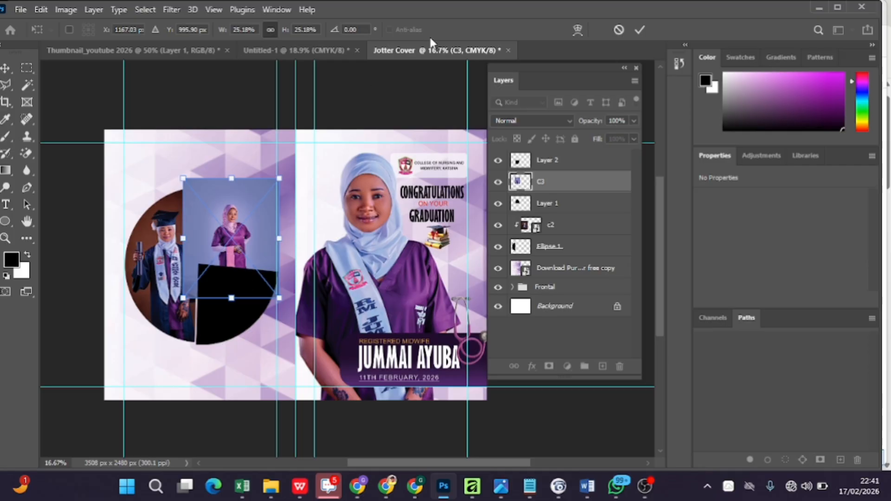
left_click(640, 29)
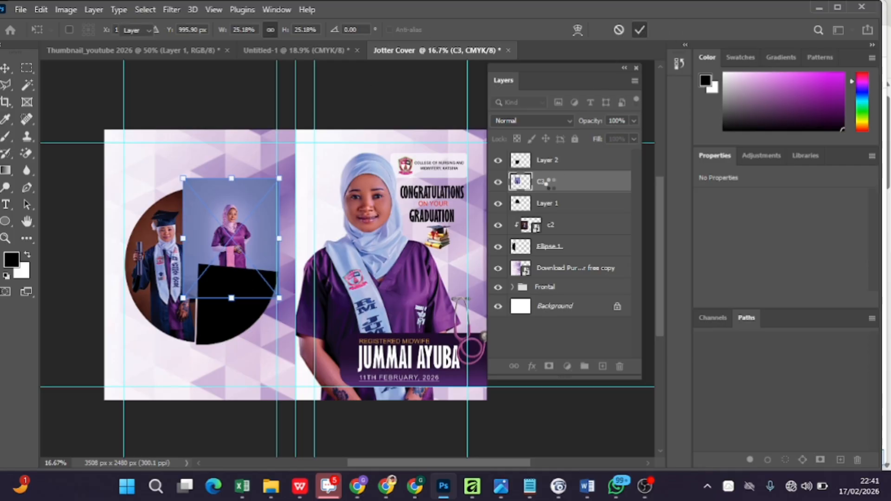
right_click(551, 184)
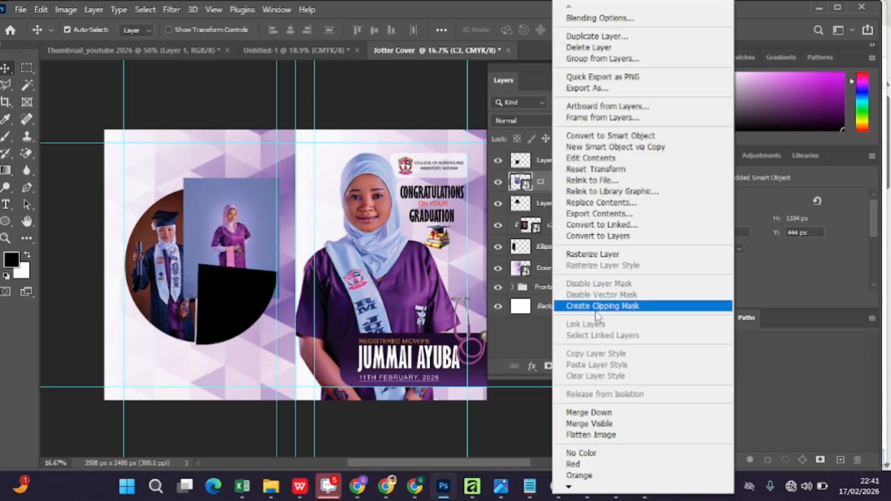
left_click(601, 307)
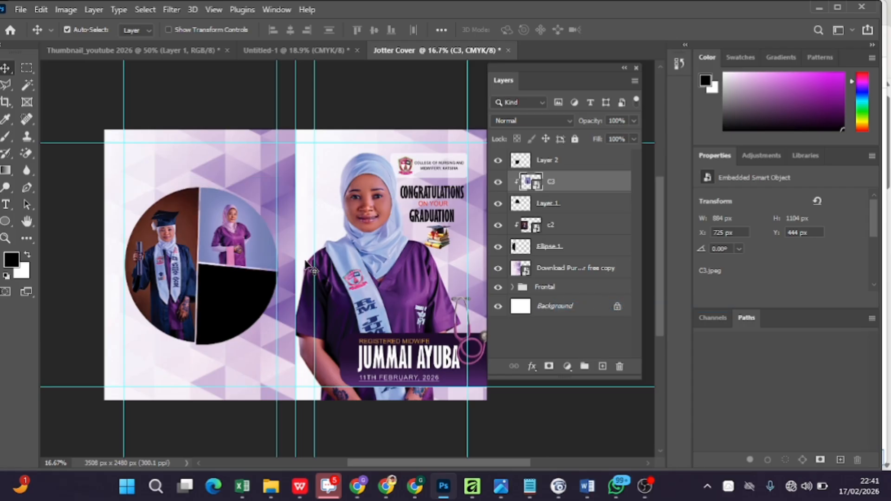
- Place the C1 photo from the Graduations folder directly above the lower-right circle piece's layer
left_click(219, 296)
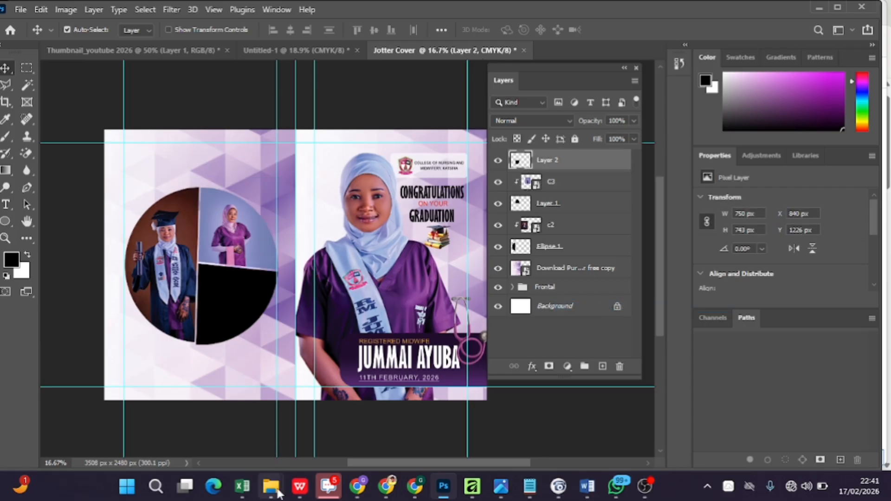
mouse_move(278, 493)
left_click(74, 425)
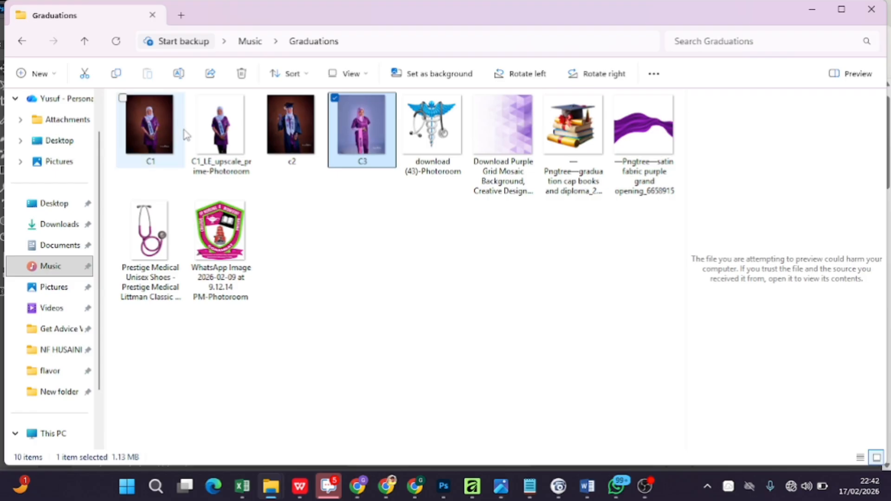
left_click_drag(157, 131, 255, 318)
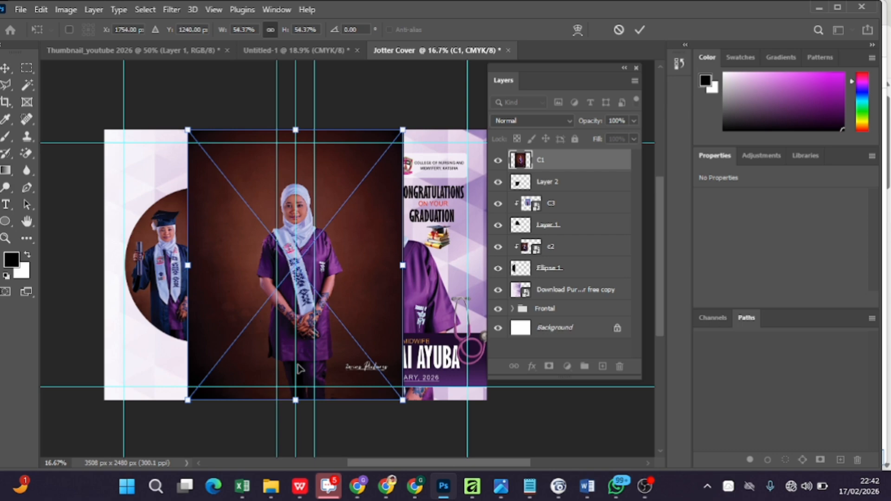
- Scale the C1 photo to about 31.15% and position it over the lower-right circle piece
left_click_drag(400, 396, 311, 283)
left_click_drag(243, 241, 220, 360)
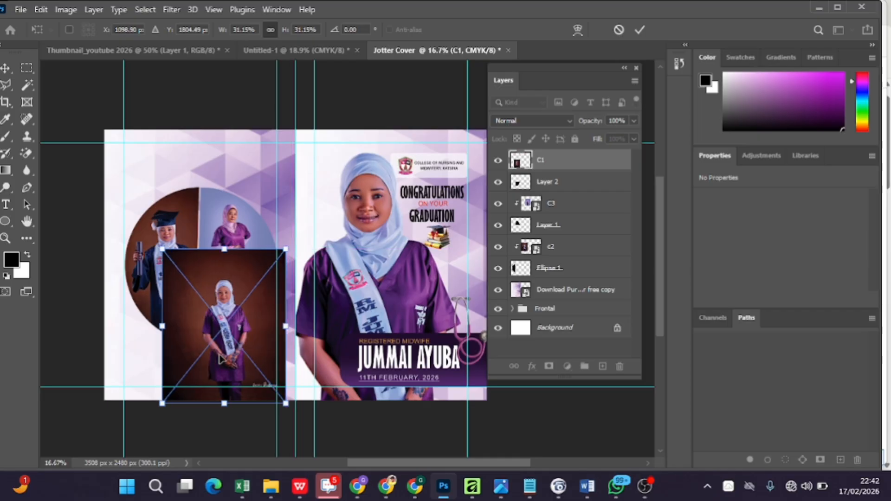
left_click(639, 30)
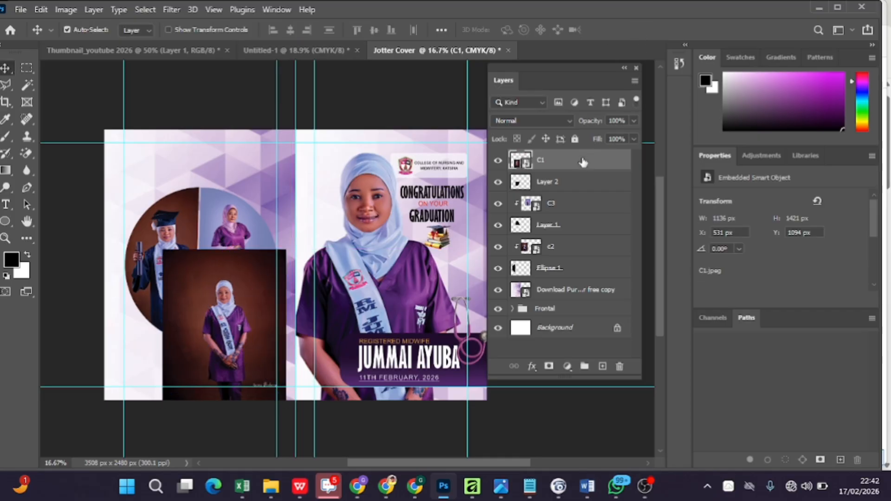
- Clip the C1 photo to the lower-right circle piece and move it up inside the shape to about Y 1004 px
right_click(584, 162)
left_click(631, 306)
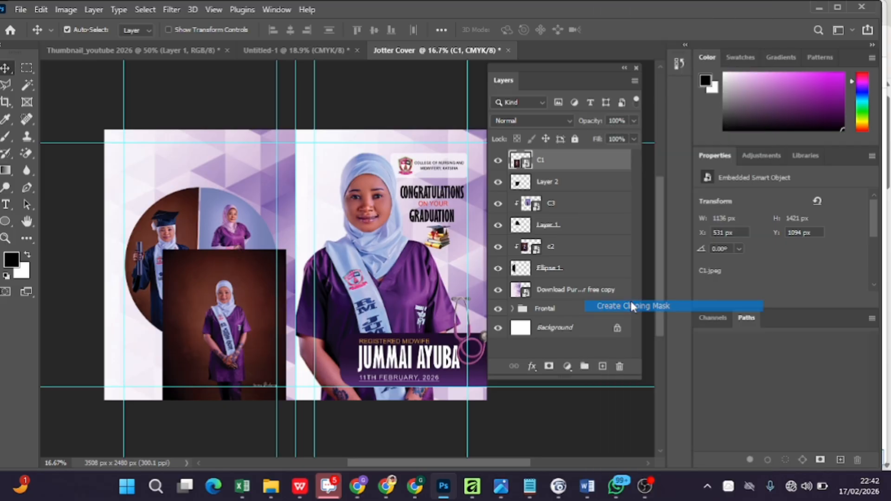
key("Up")
key("Up")
key("Up")
key("Up")
key("Up")
key("Up")
key("Up")
key("Up")
key("Up")
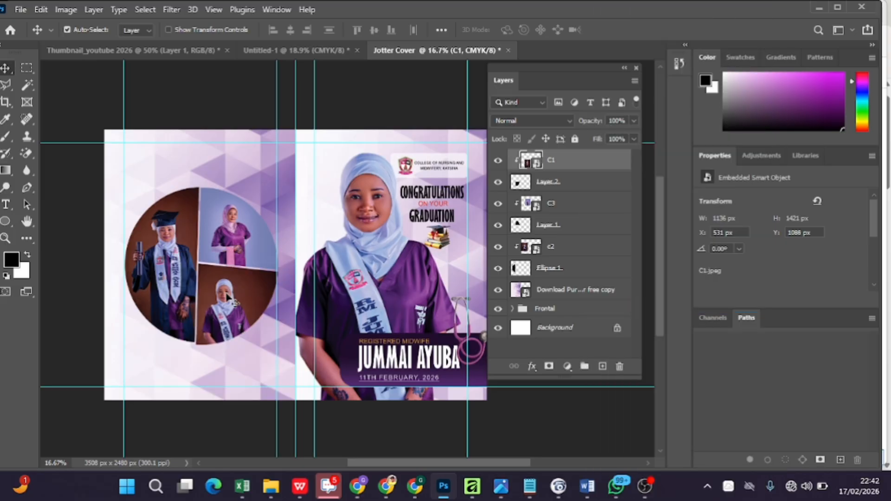
key("Up")
key("Up")
key("Up")
key("Up")
key("Up")
key("Up")
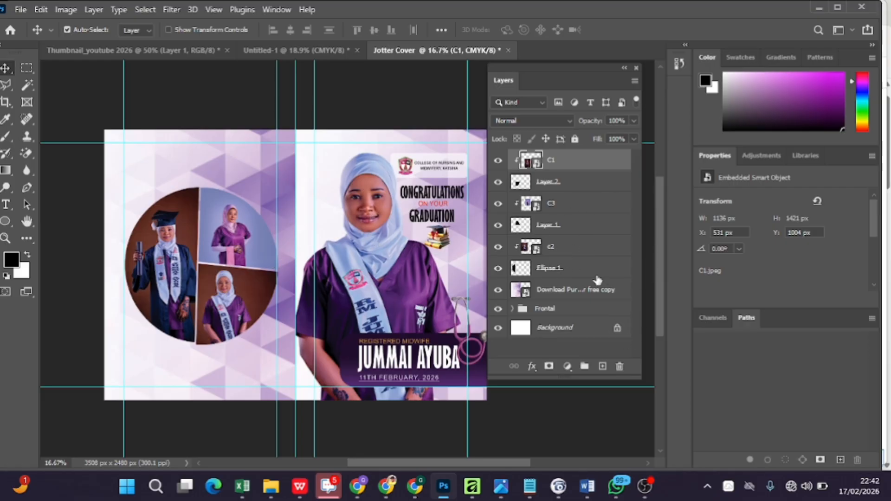
- Group the back cover's mosaic background, circle pieces and photo layers, and name the group Back
left_click(578, 290)
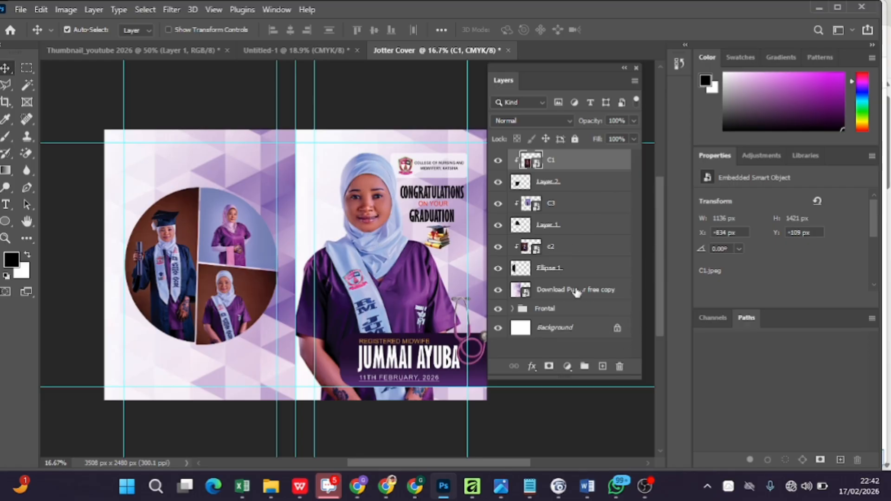
left_click(570, 165, "shift")
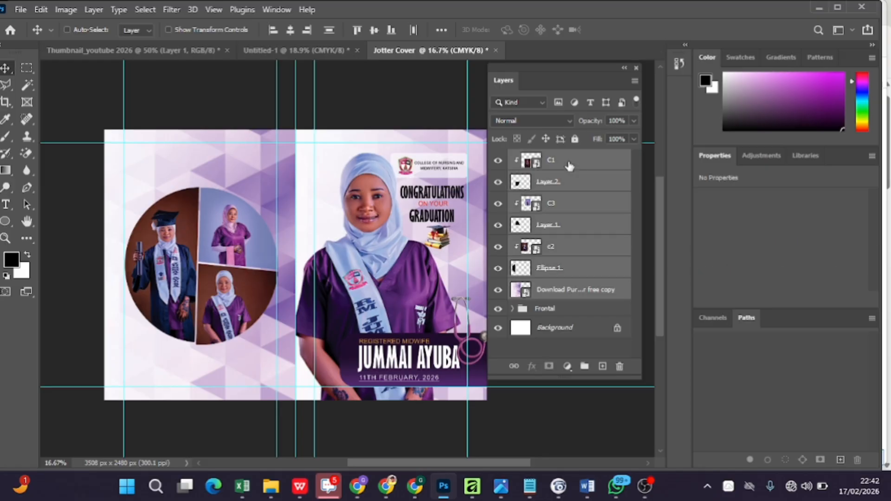
key("ctrl+g")
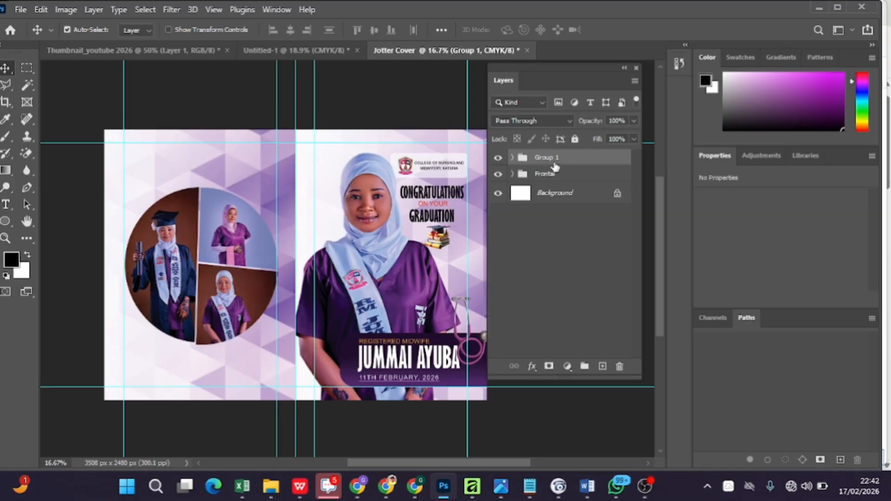
double_click(552, 163)
key("BackSpace")
type("ack")
key("Return")
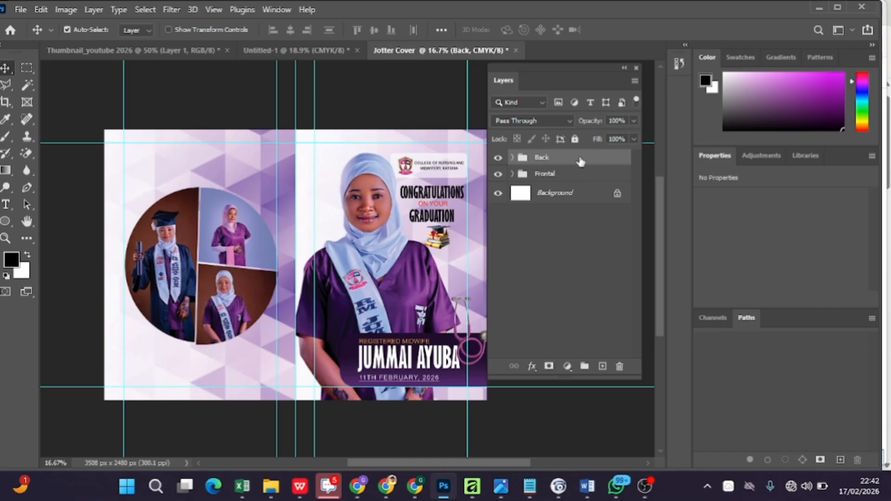
- Draw an ellipse of about 1476 × 1529 px on a new layer directly above the mosaic background in the Back group
left_click(513, 158)
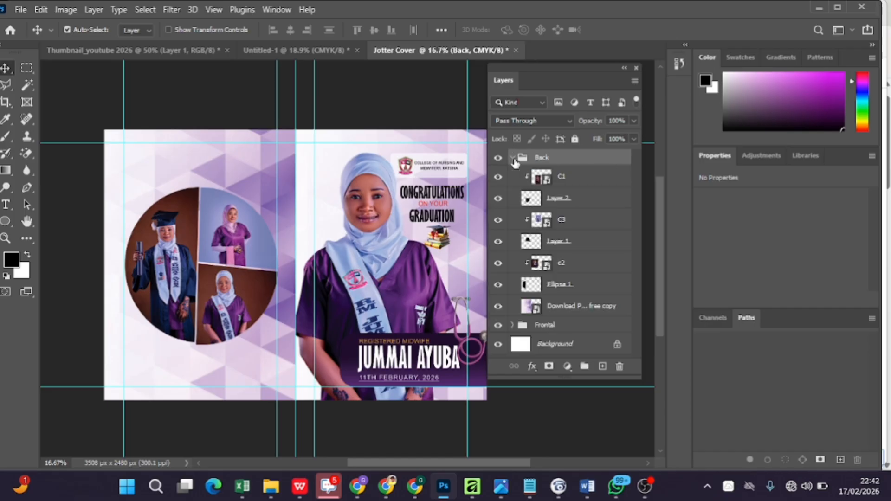
left_click(559, 309)
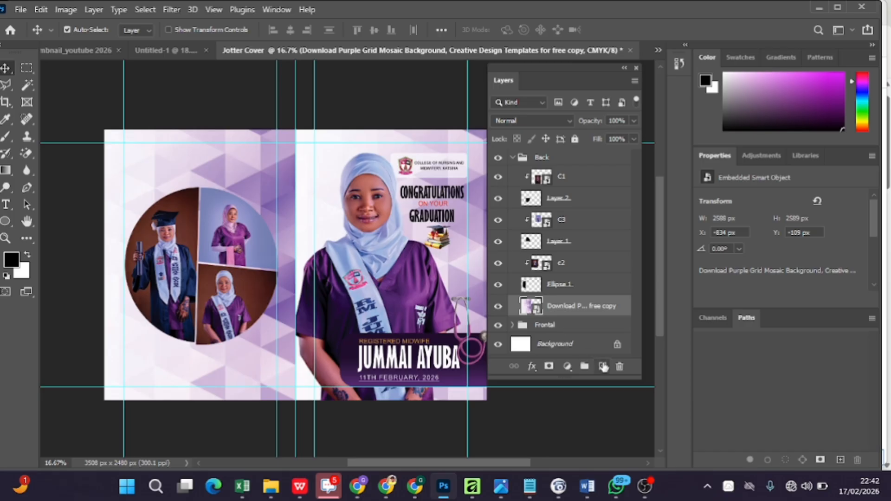
left_click(603, 367)
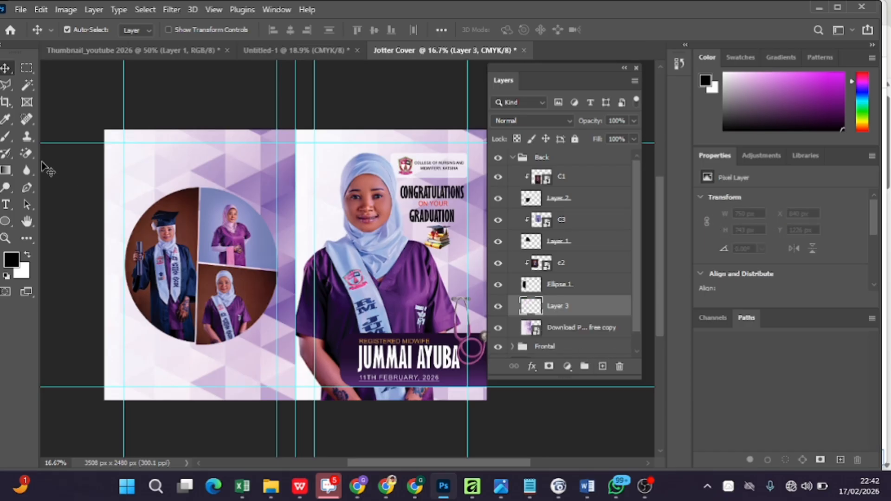
left_click(7, 222)
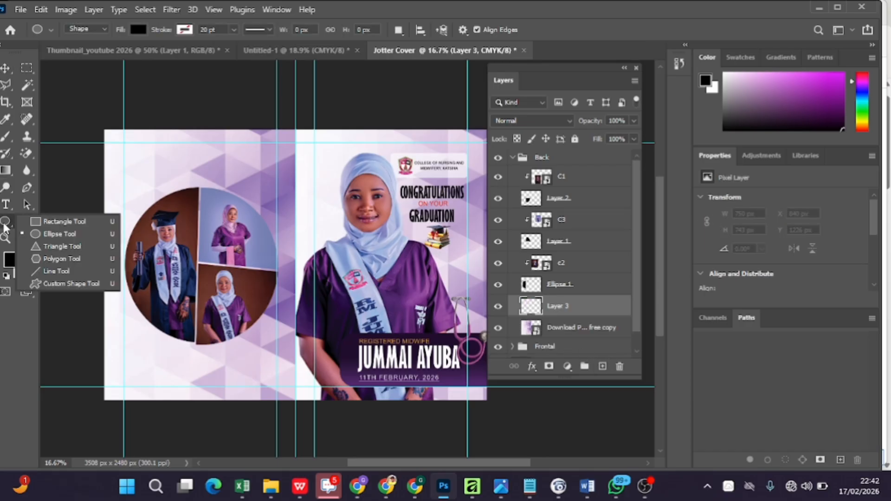
left_click(83, 233)
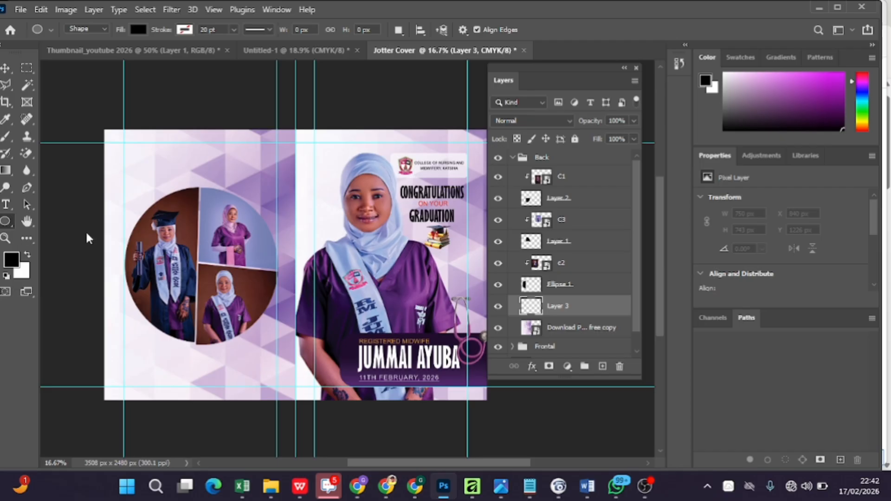
left_click_drag(145, 200, 302, 366)
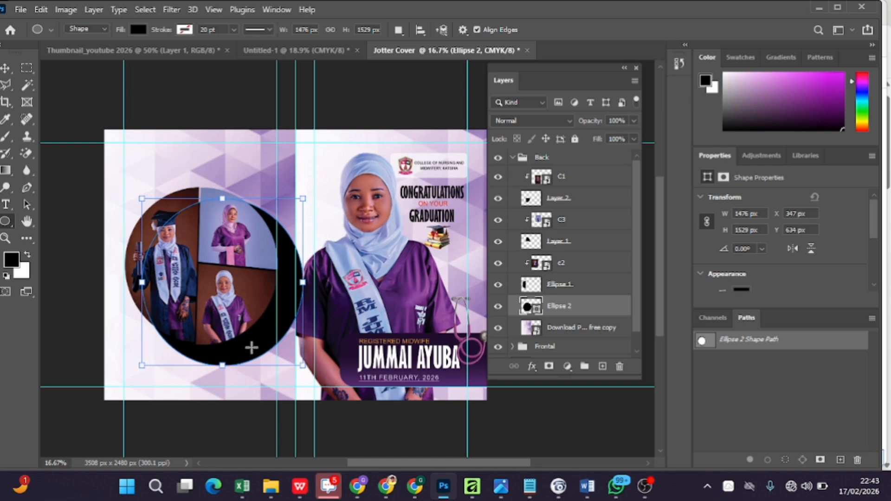
- Move the new ellipse behind the split-circle photos to about X 157 px, Y 477 px so it surrounds them evenly
left_click(6, 68)
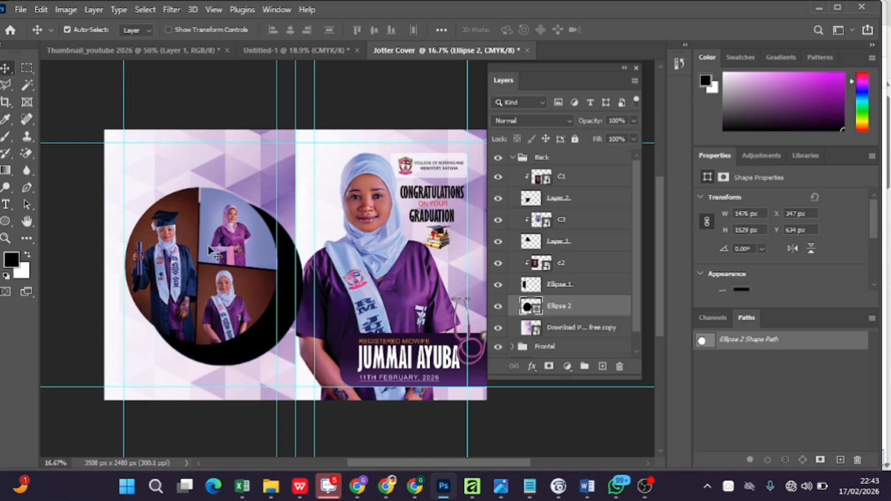
left_click_drag(268, 347, 244, 329)
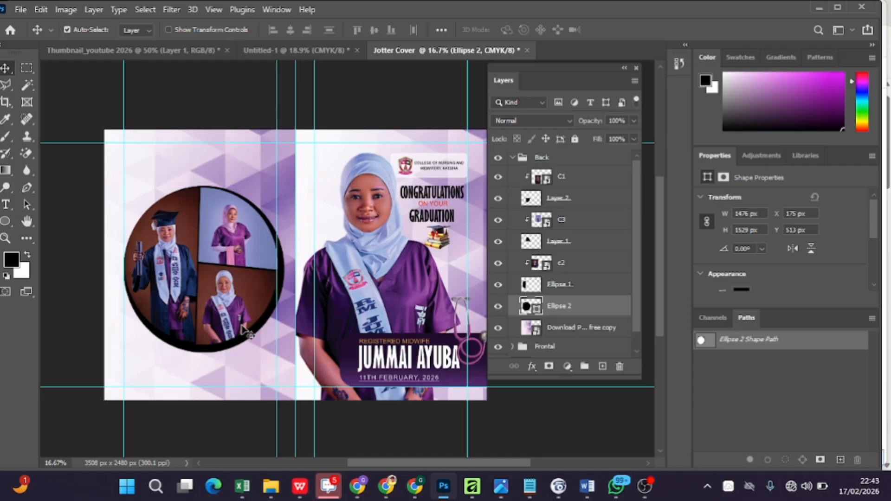
key("Left")
key("Left")
key("Left")
key("Left")
key("Left")
key("Left")
key("Left")
key("Left")
key("Left")
key("Left")
key("Left")
key("Left")
key("Left")
key("Left")
key("Left")
key("Left")
key("Left")
key("Left")
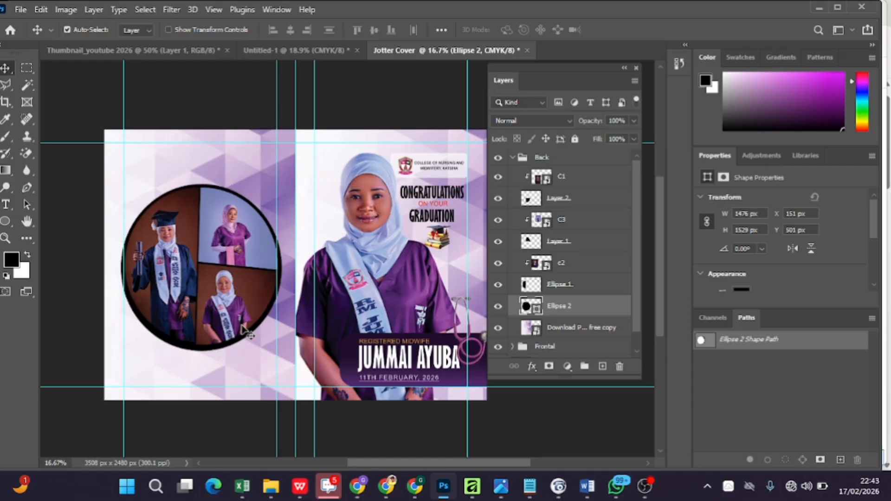
key("Up")
key("Up")
key("Up")
key("Up")
key("Up")
key("Up")
key("Up")
key("Up")
key("Up")
key("Up")
key("Up")
key("Up")
key("Up")
key("Up")
key("Up")
key("Up")
key("Up")
key("Up")
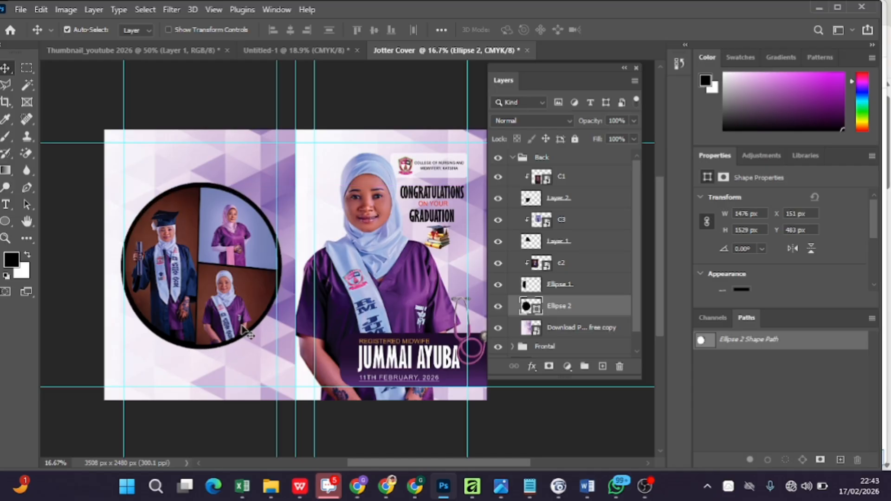
key("Right")
key("Right")
key("Right")
key("Right")
key("Right")
key("Right")
key("Up")
key("Up")
key("Up")
key("Up")
key("Up")
key("Up")
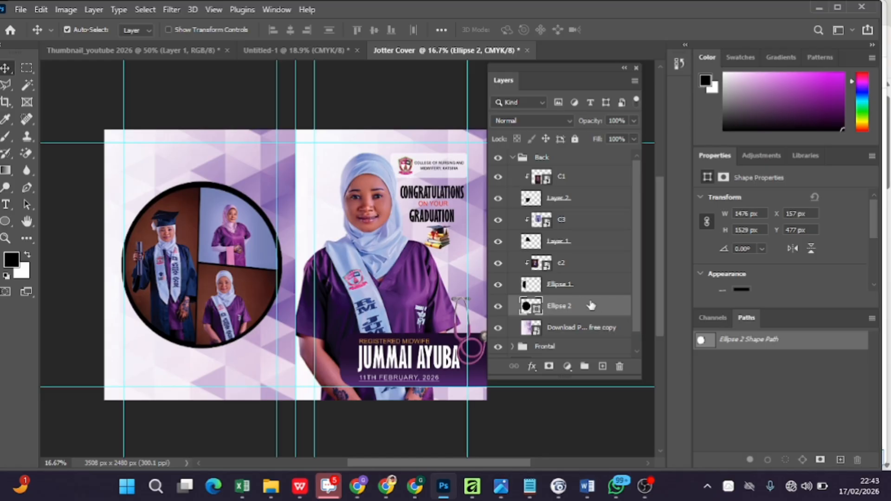
- Remove the fill of the ellipse around the photos and give it a purple stroke from the recently used colors
mouse_move(874, 205)
left_mouse_down()
mouse_move(872, 247)
mouse_move(874, 231)
left_mouse_up()
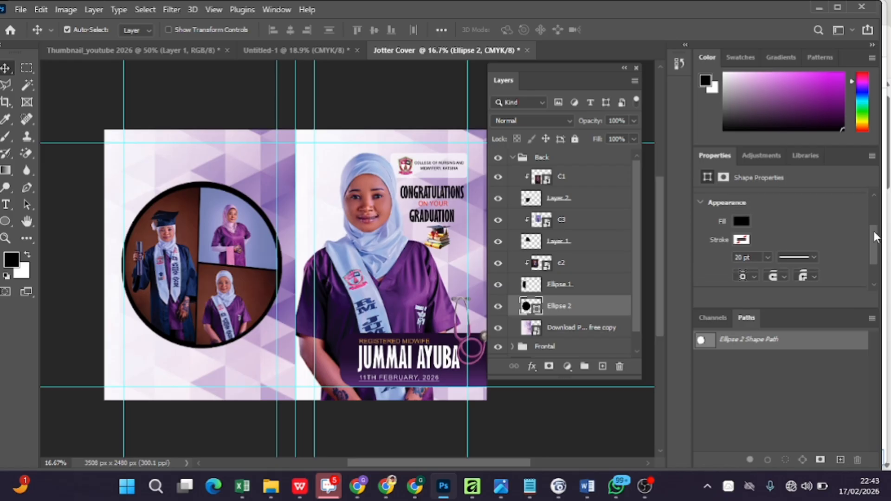
left_click(739, 224)
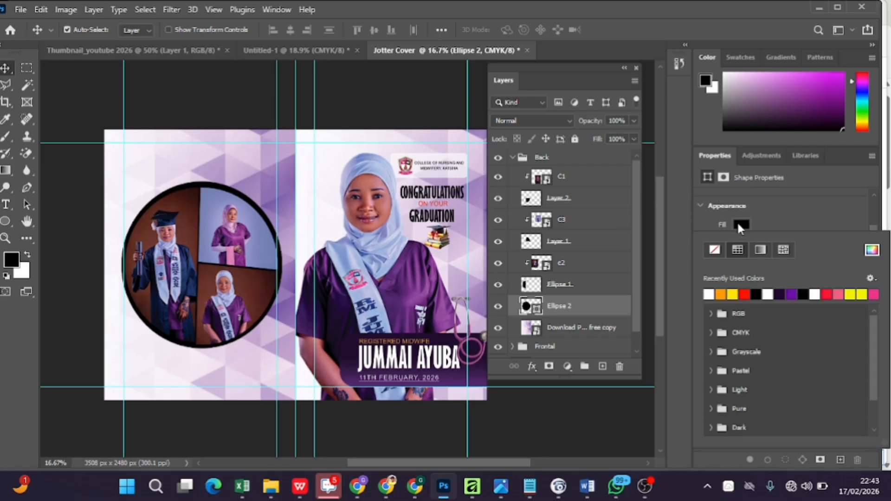
left_click(715, 252)
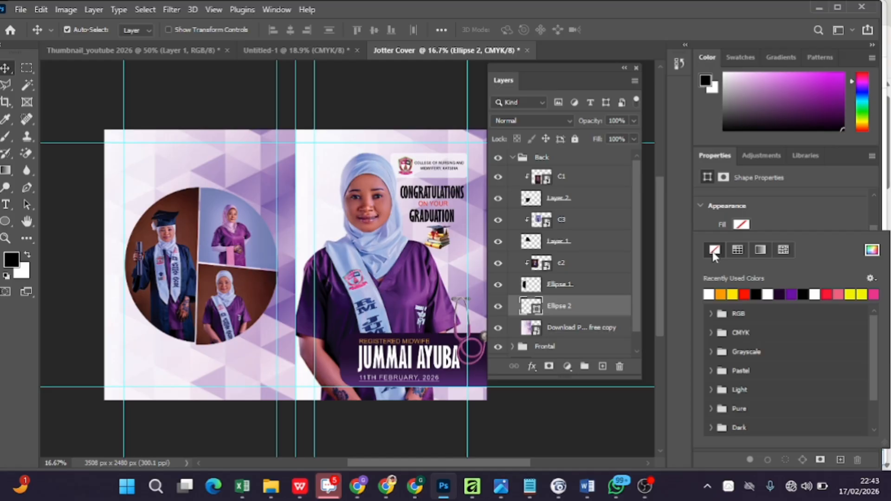
left_click(702, 207)
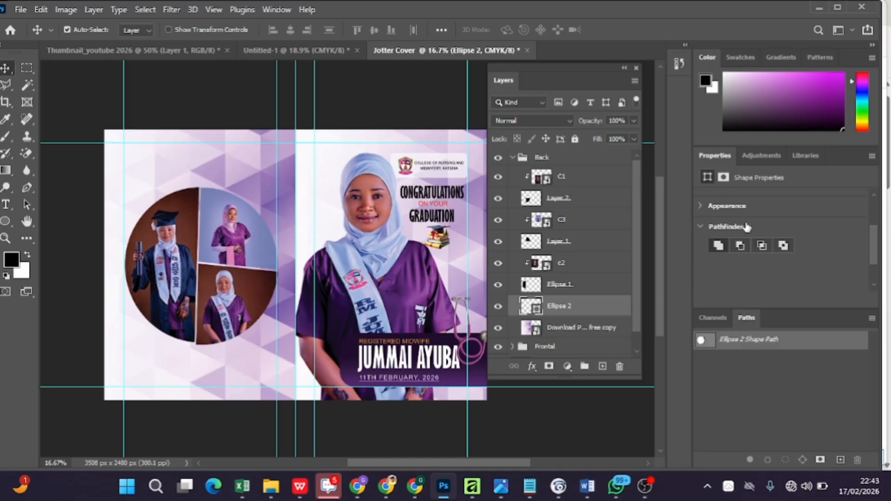
left_click(701, 207)
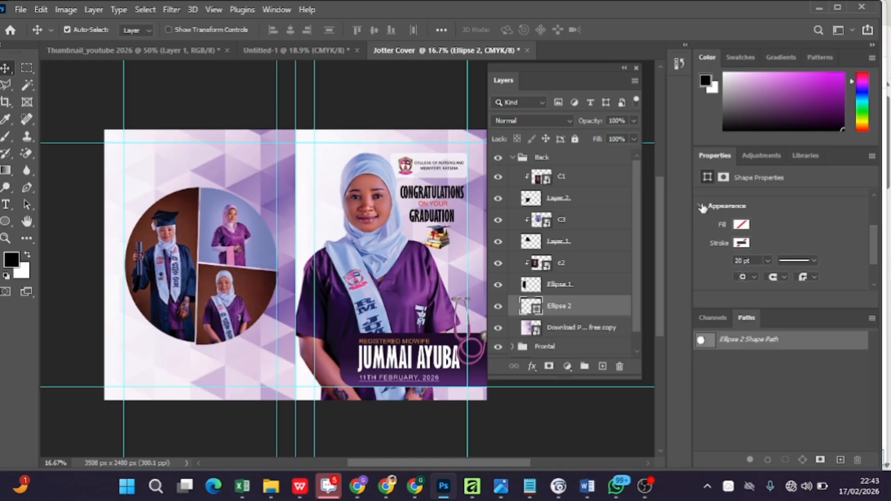
left_click(742, 244)
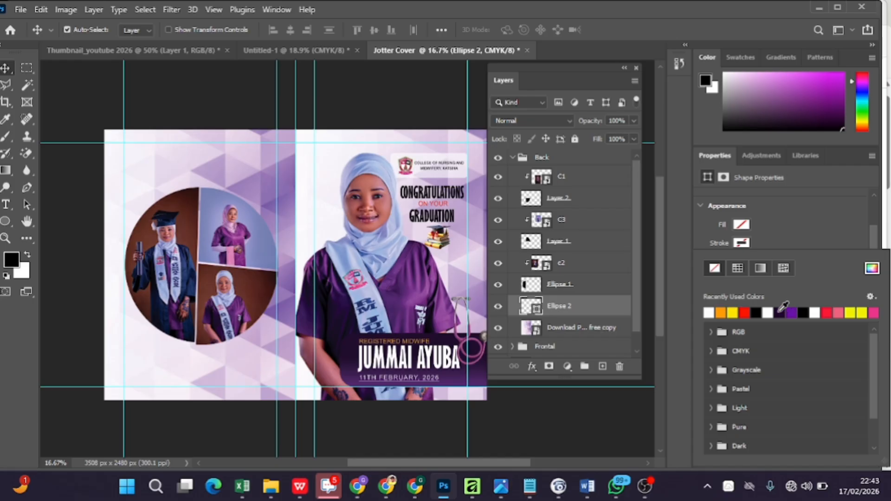
left_click(792, 312)
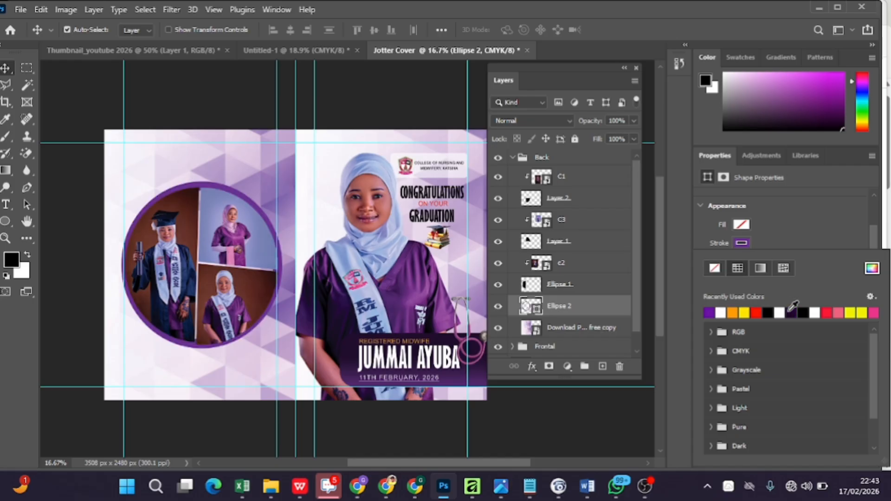
left_click(804, 208)
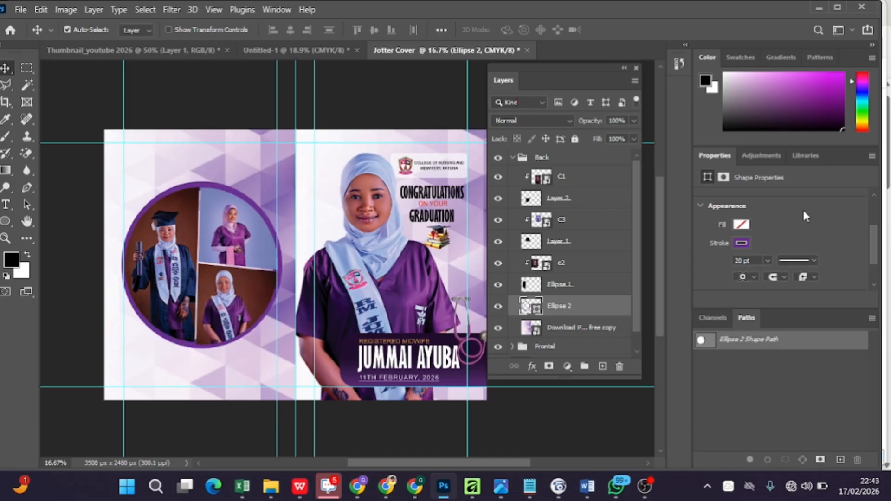
- Set the ellipse's stroke to the dashed line style and reduce its width to about 1.13 pt
left_click(814, 260)
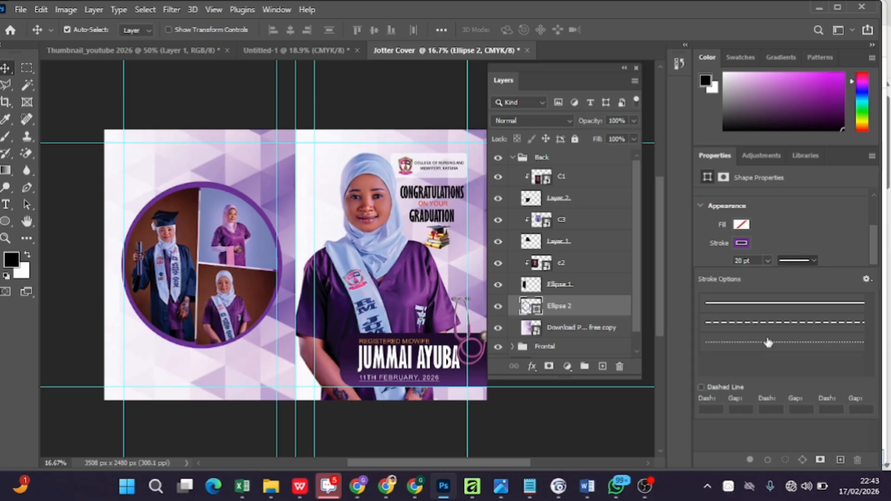
left_click(782, 323)
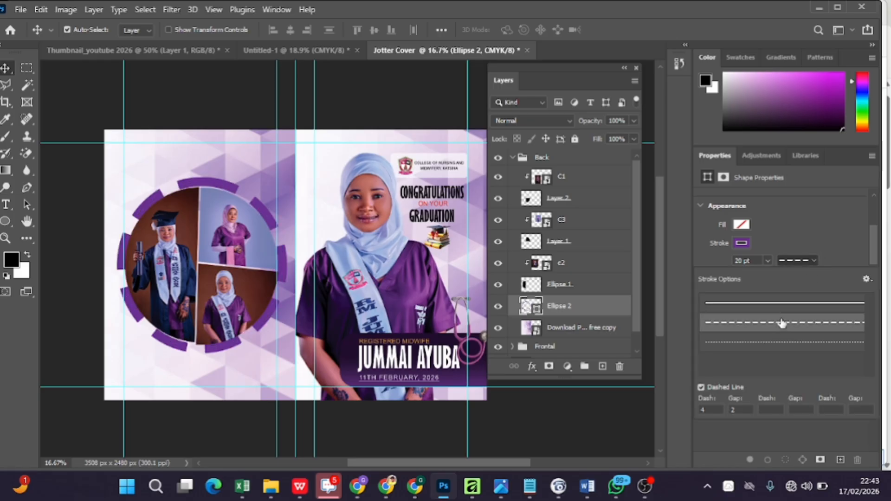
left_click(768, 261)
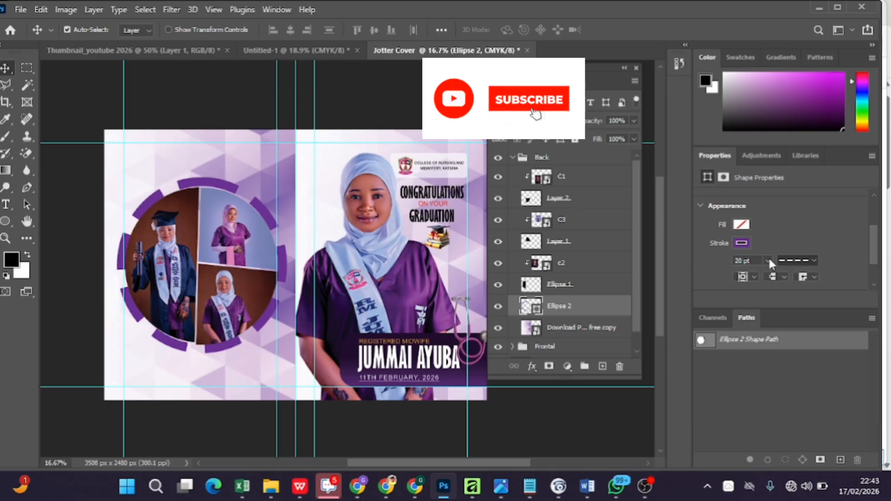
left_click_drag(769, 276, 747, 280)
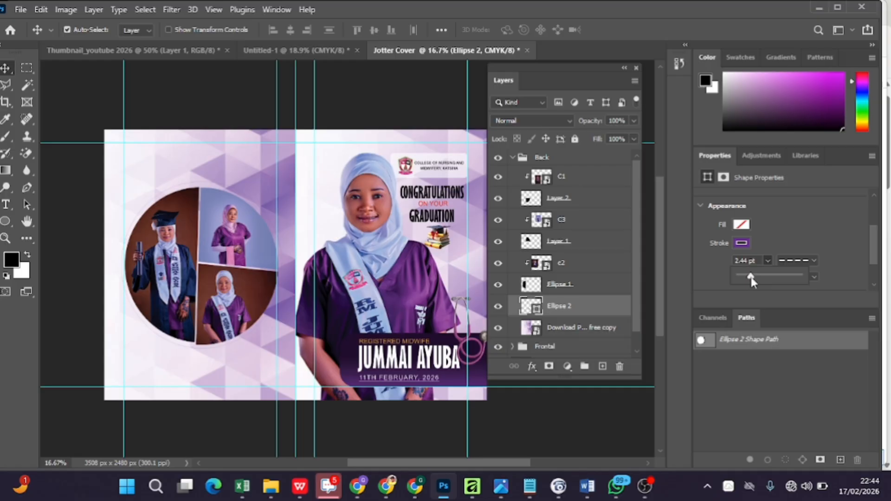
left_click_drag(751, 277, 745, 277)
left_click_drag(746, 280, 751, 282)
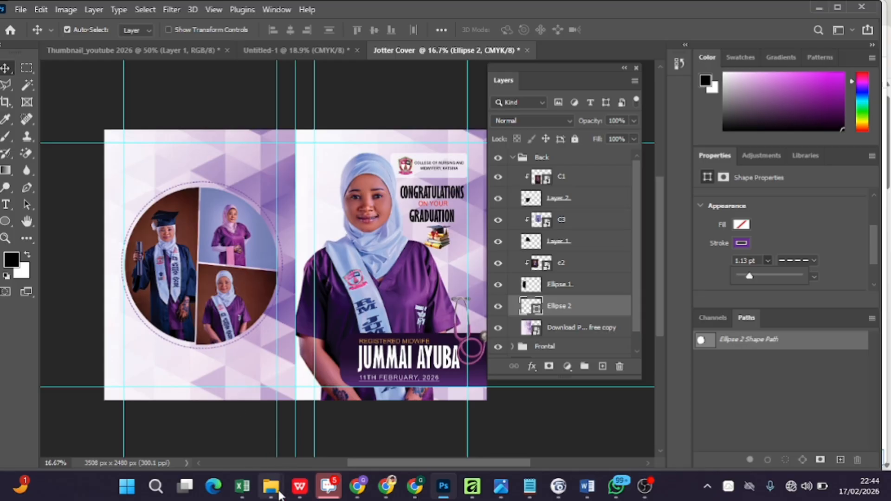
- Place the medical emblem download (43)-Photoroom from the Graduations folder into the cover above Ellipse 2, scaled to about 28.73%
mouse_move(279, 495)
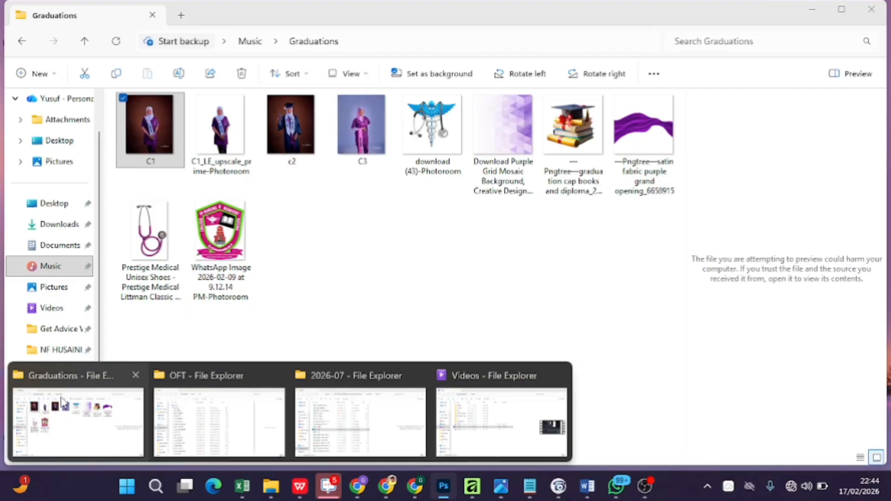
left_click(62, 404)
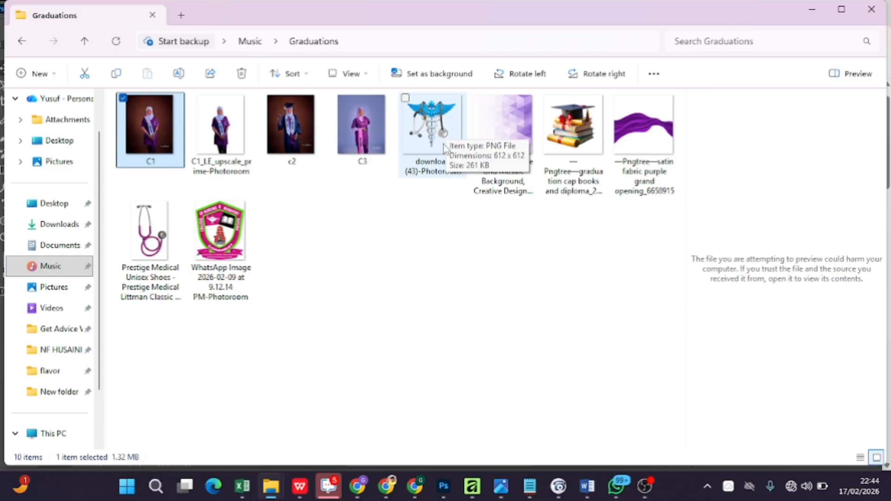
left_click_drag(441, 144, 246, 230)
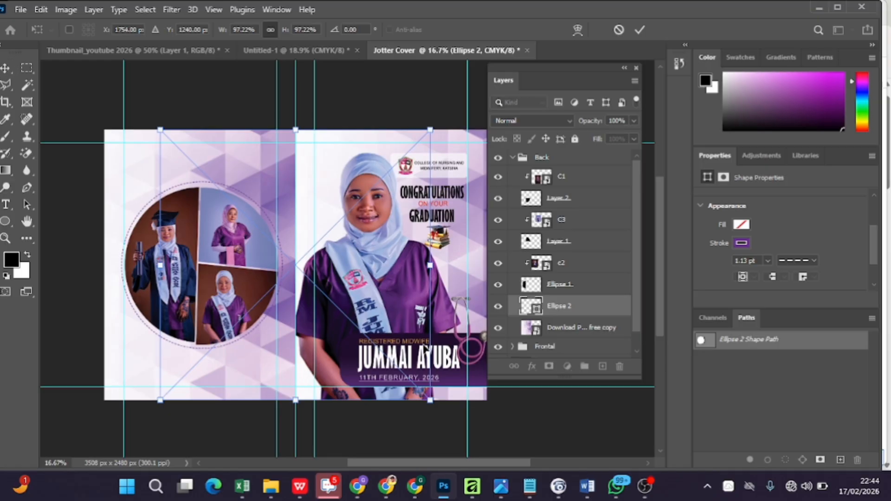
left_click_drag(424, 406, 246, 200)
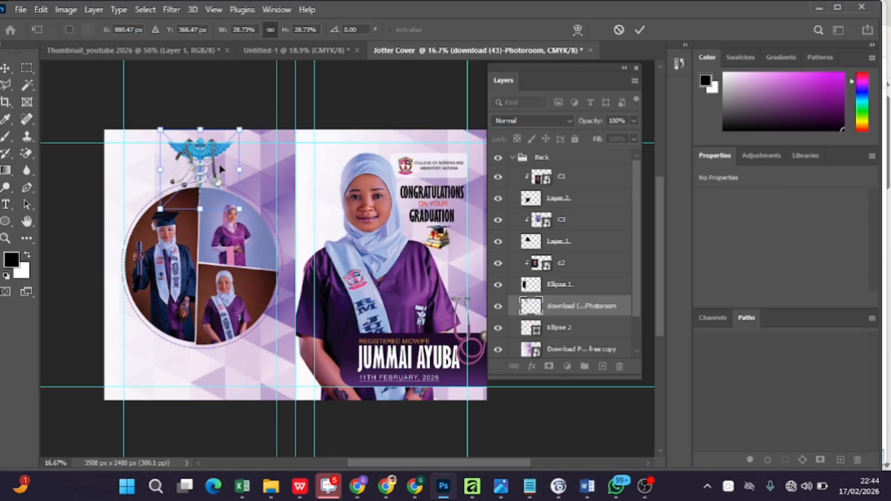
- Position the emblem at about X 1465 px, Y 372 px on the back cover beside the spine and reduce its opacity to 36%
left_click_drag(231, 169, 296, 169)
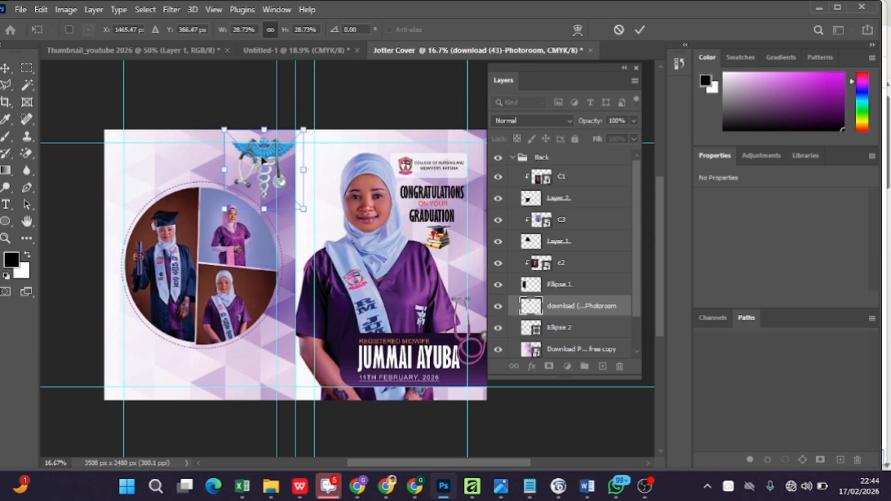
mouse_move(247, 160)
left_mouse_down()
mouse_move(133, 164)
mouse_move(263, 160)
left_mouse_up()
left_click_drag(597, 126, 553, 125)
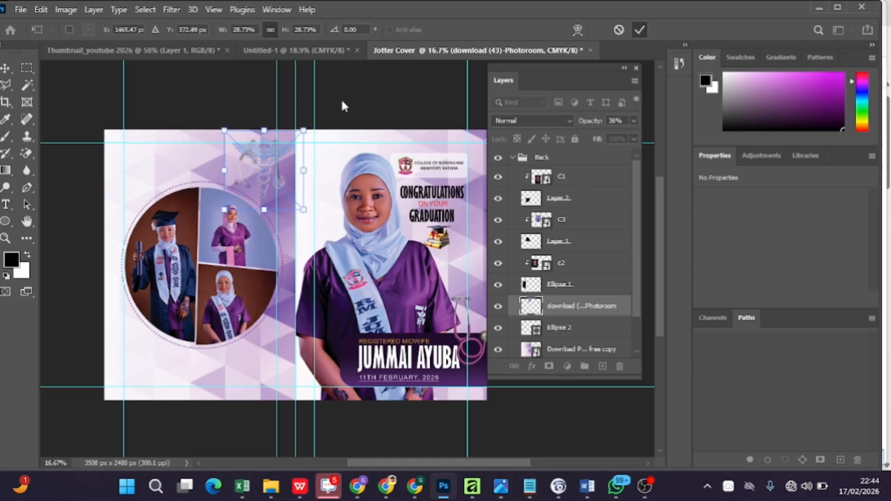
key("Return")
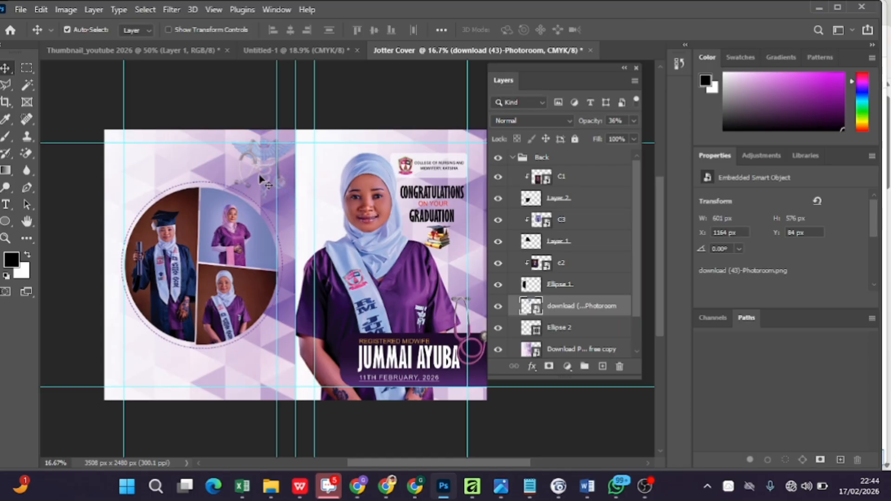
- Duplicate the emblem and move the copy to the back cover's lower outer corner, at about X -141 px, Y 2068 px
key("ctrl")
key("ctrl+j")
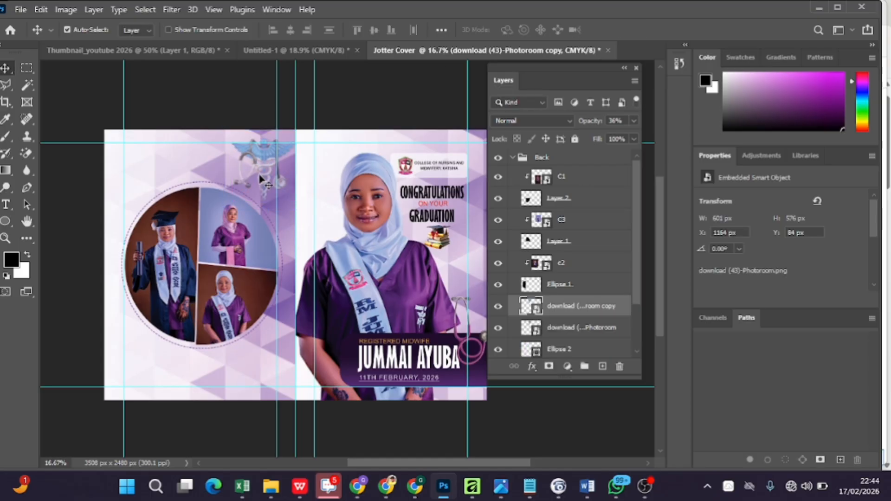
left_click_drag(258, 165, 117, 383)
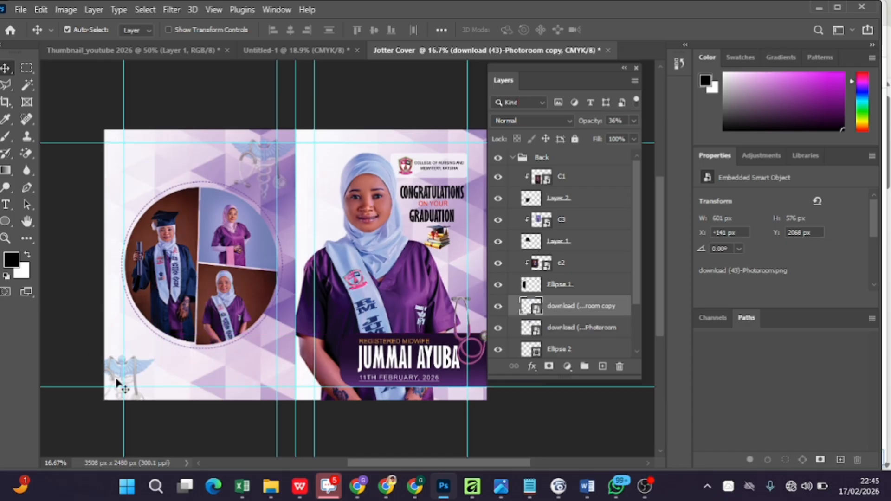
- Duplicate the emblem near the spine again and place this copy in the Frontal group directly above its mosaic background layer
left_click(266, 180, "ctrl")
key("ctrl+j")
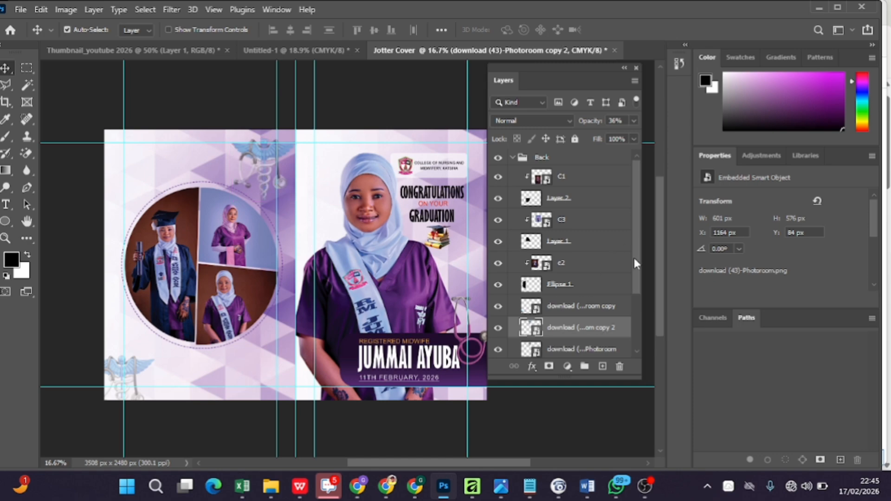
left_click_drag(633, 256, 645, 333)
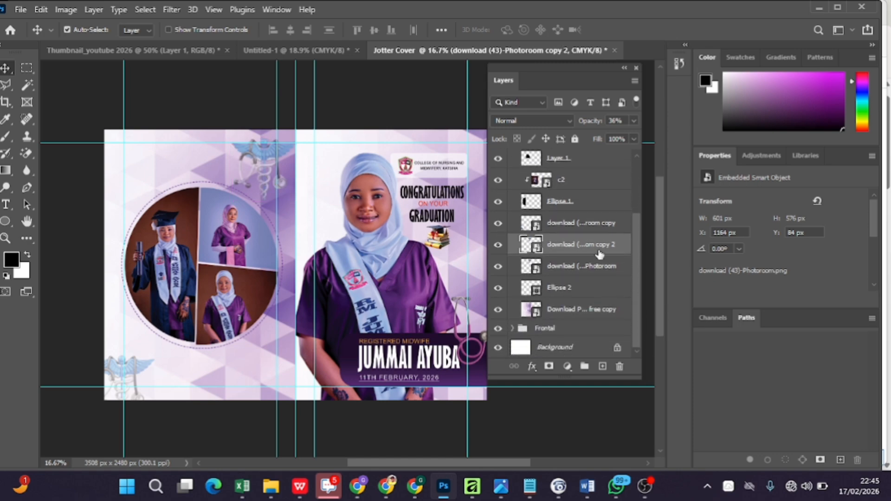
left_click_drag(599, 255, 524, 325)
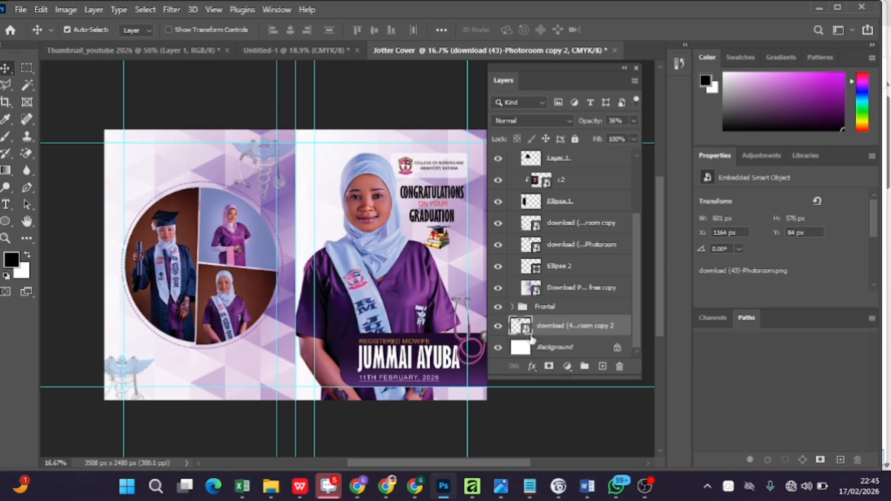
left_click(512, 306)
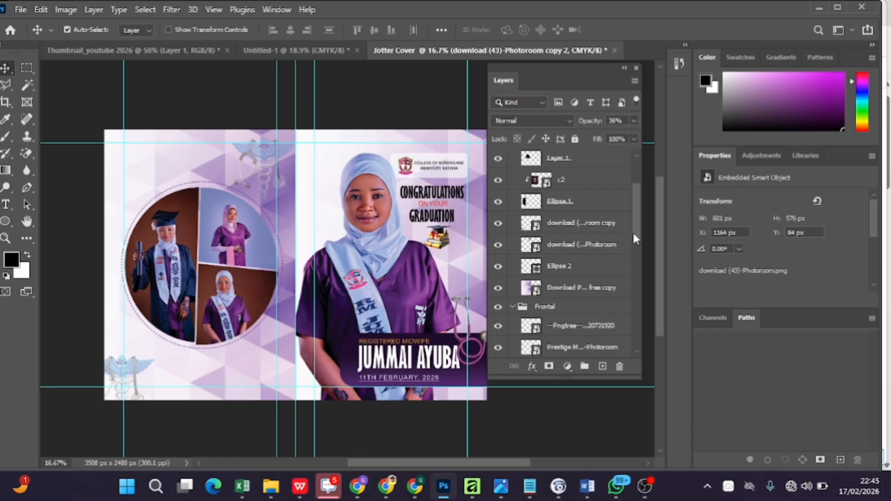
left_click_drag(634, 235, 634, 375)
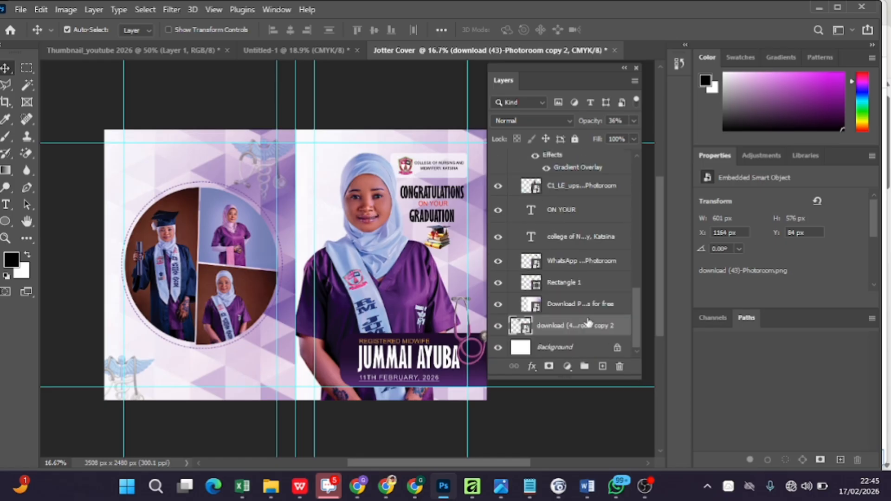
left_click_drag(578, 329, 575, 303)
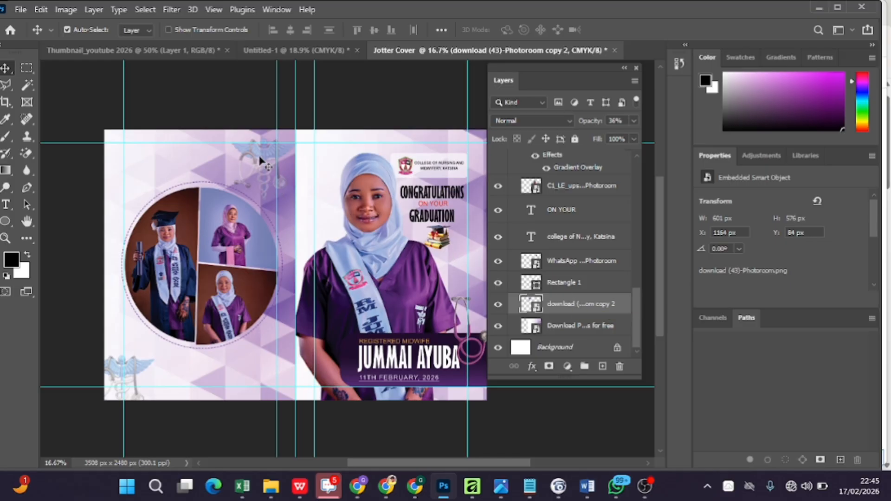
- Adjust the back cover's upper emblem to about X 1167 px, Y 124 px and its lower copy to X -121 px, Y 2068 px
mouse_move(276, 168)
left_mouse_down()
mouse_move(295, 177)
mouse_move(337, 164)
mouse_move(260, 162)
left_mouse_up()
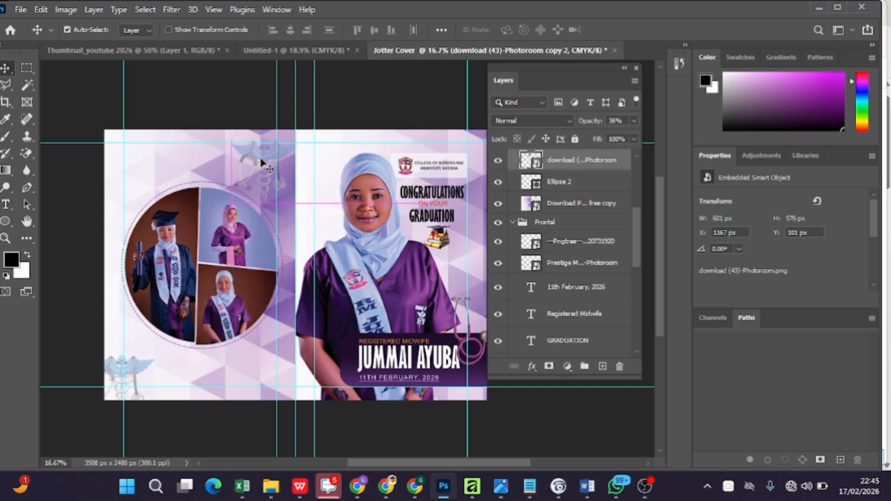
left_click(135, 369)
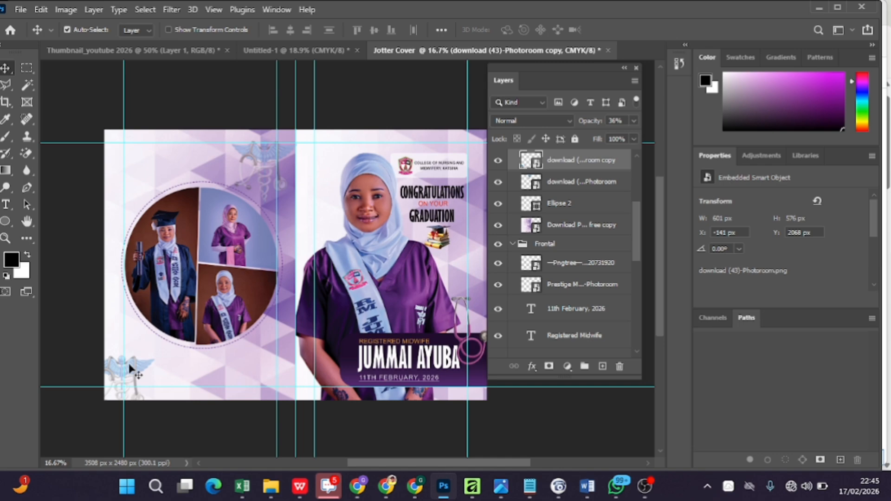
left_click_drag(131, 369, 132, 369)
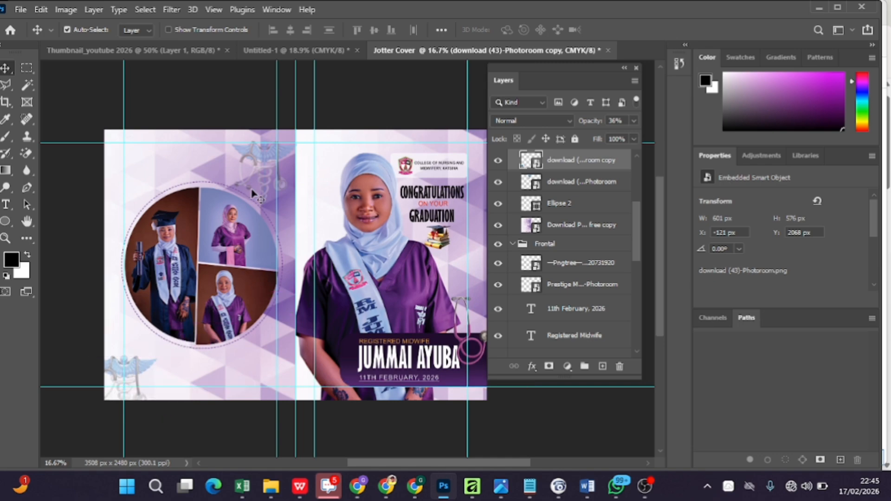
left_click_drag(263, 173, 264, 166)
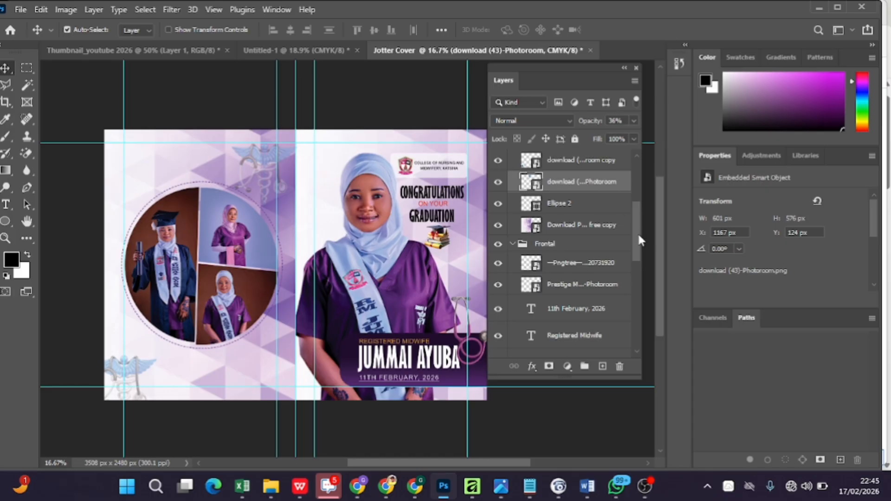
- Move the Frontal group's emblem copy across the spine onto the front cover, beside the portrait's head
left_click_drag(638, 237, 639, 354)
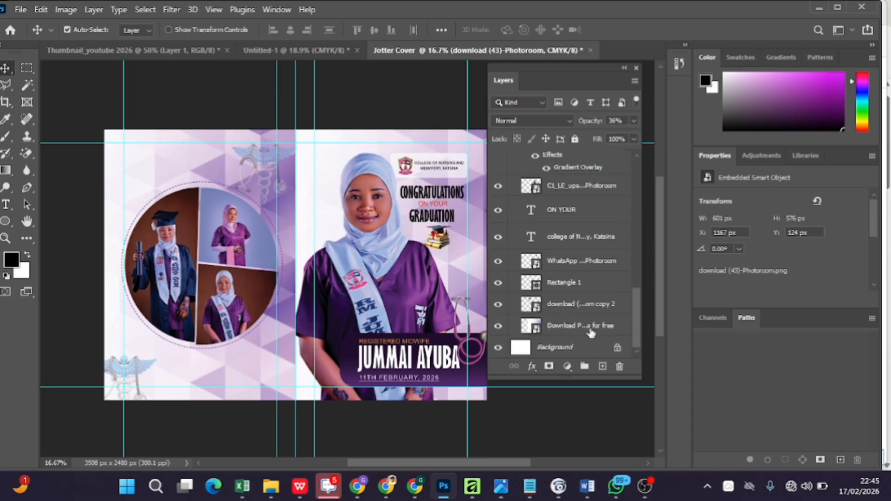
left_click(575, 303)
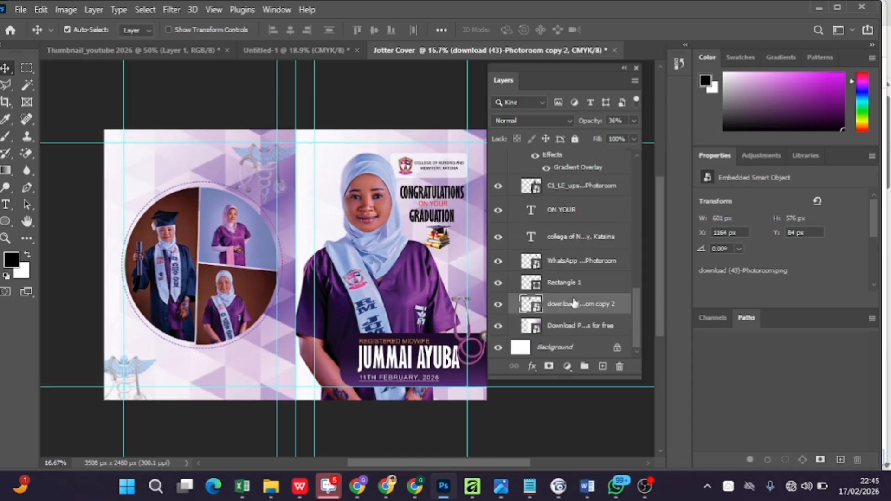
key("ctrl")
key("ctrl+t")
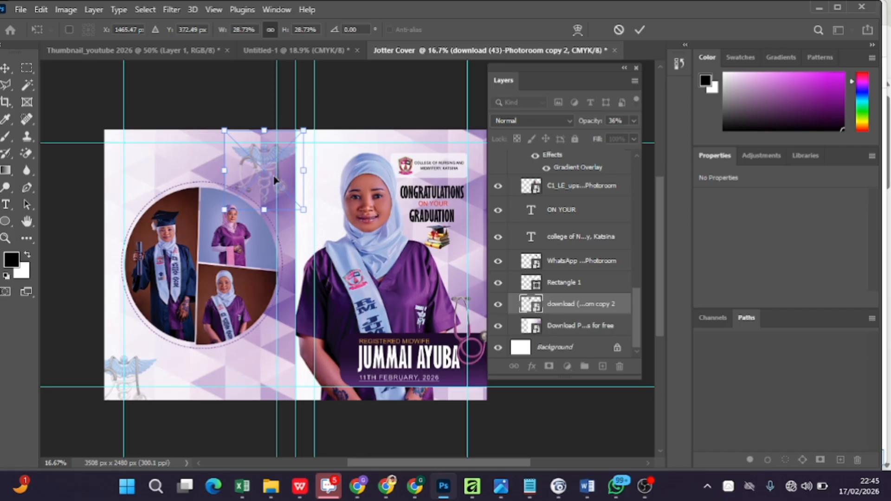
left_click_drag(274, 179, 341, 181)
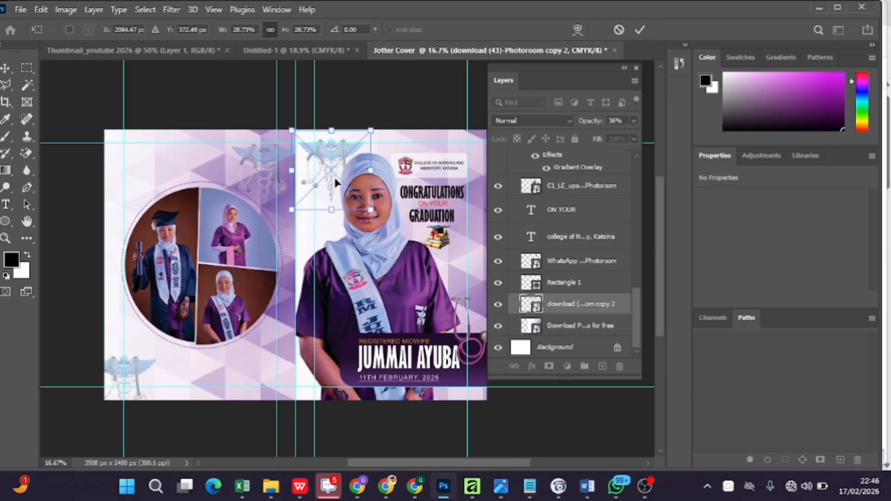
left_click_drag(332, 192, 302, 174)
- Enlarge the front emblem to about 57.05% behind the portrait, at about X 2287 px, Y 729 px, and reduce its opacity to 16%
left_click_drag(366, 209, 445, 298)
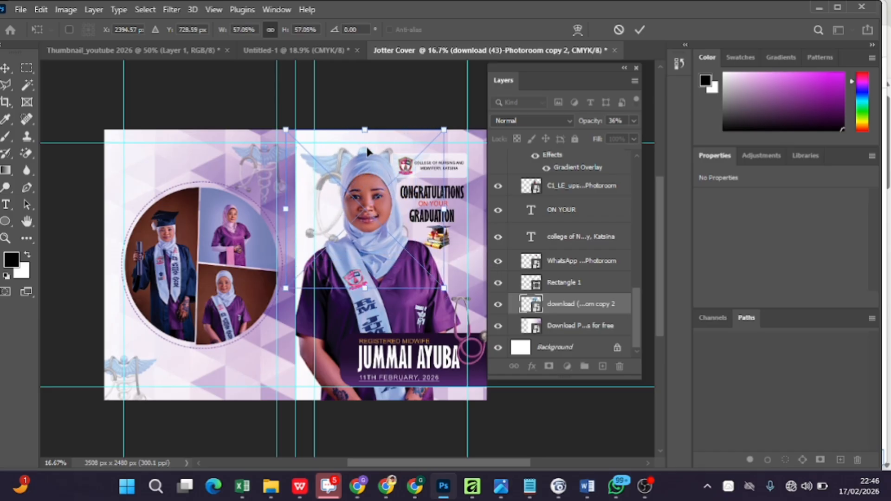
left_click_drag(366, 153, 356, 153)
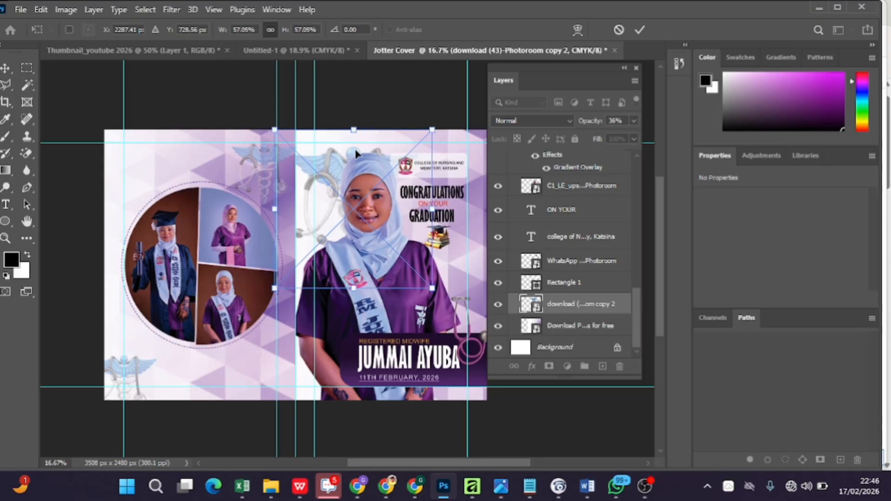
left_click(642, 28)
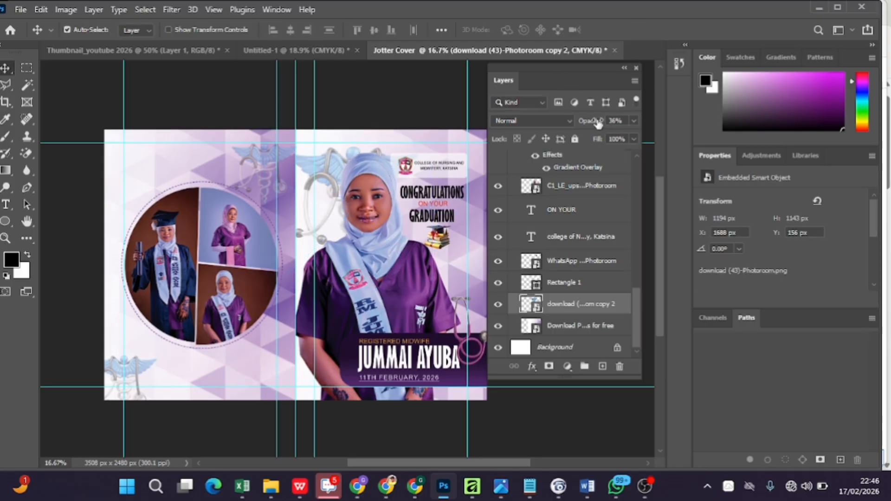
left_click_drag(599, 123, 585, 121)
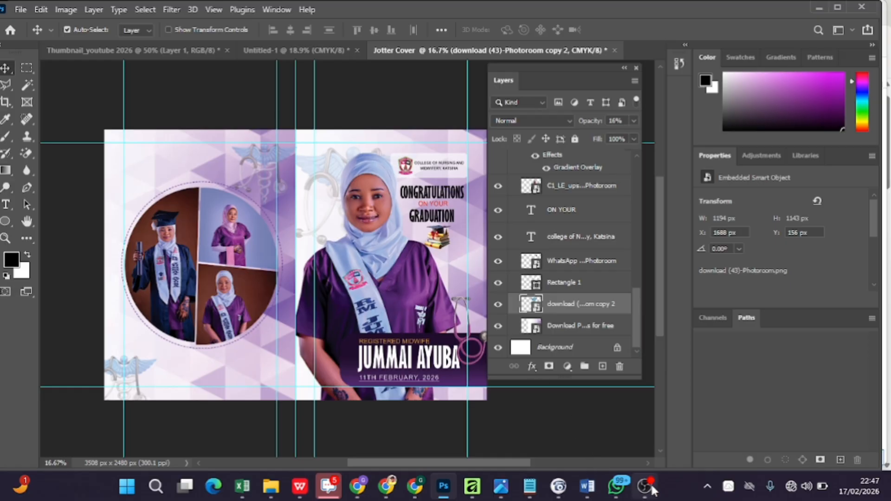
mouse_move(650, 488)
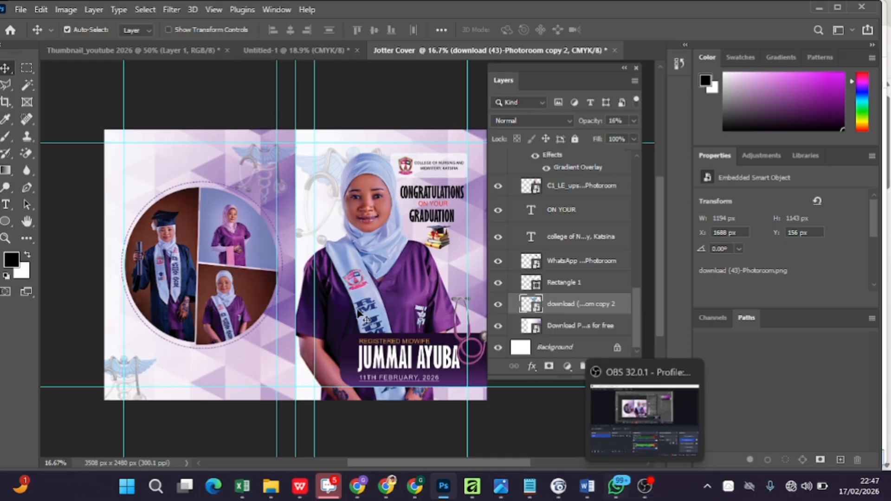